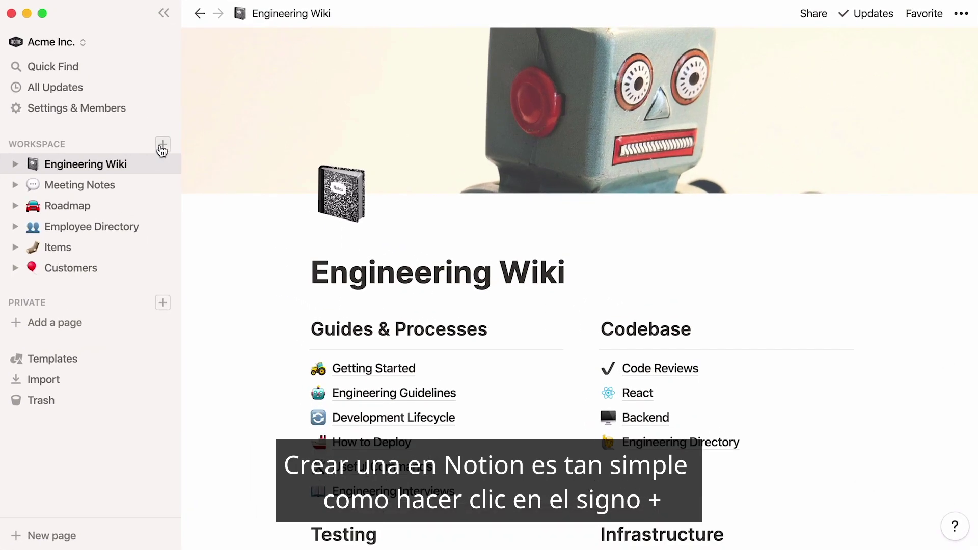
Create a new table page titled 'Content Calendar' with a calendar icon
click(162, 144)
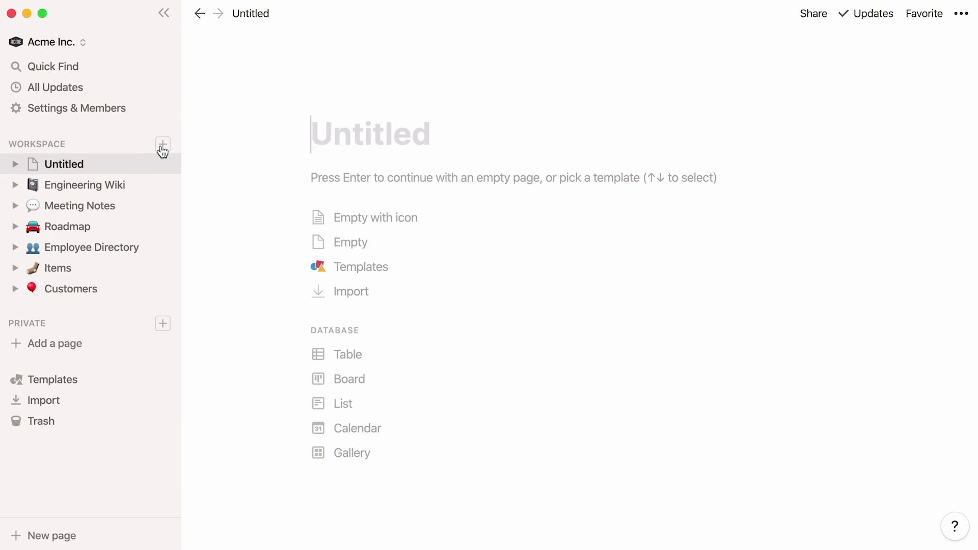
click(412, 355)
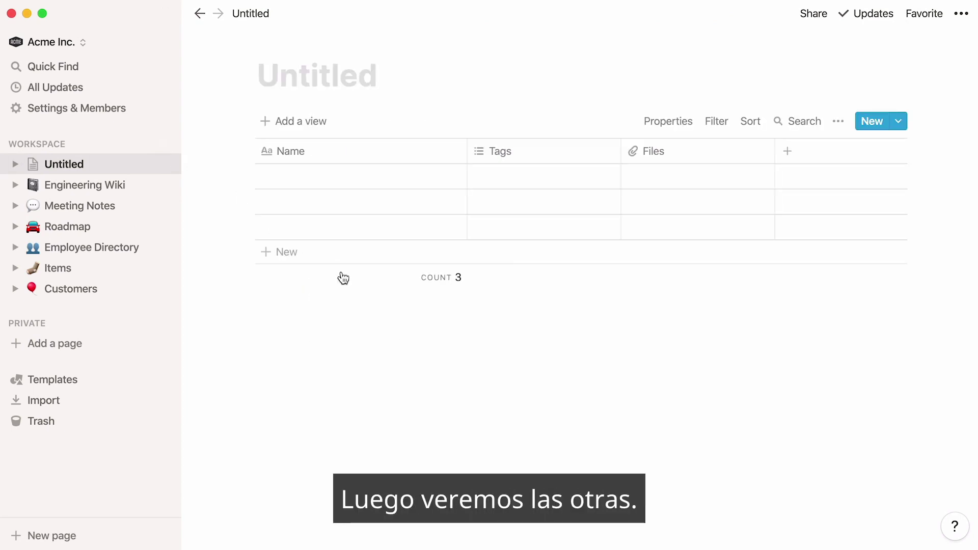
click(164, 14)
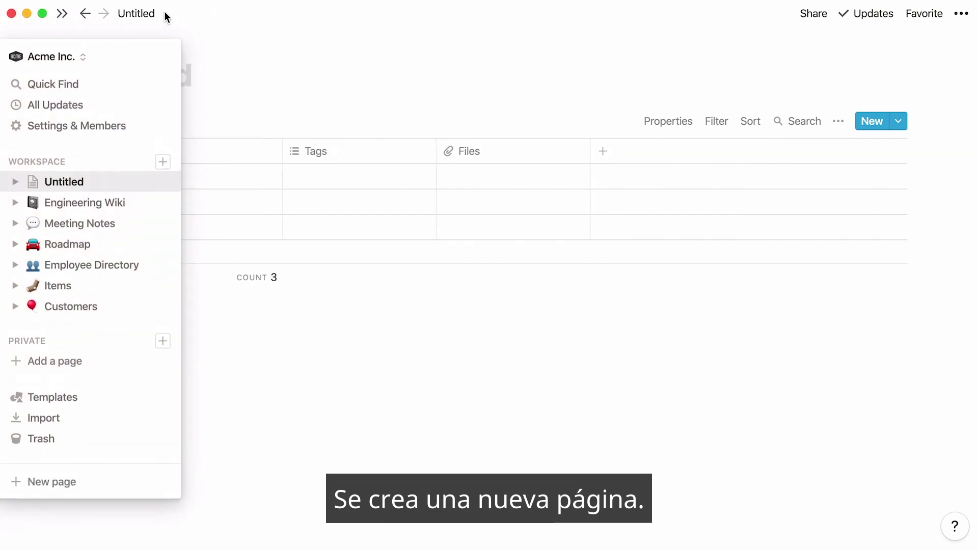
text(Content Calendar)
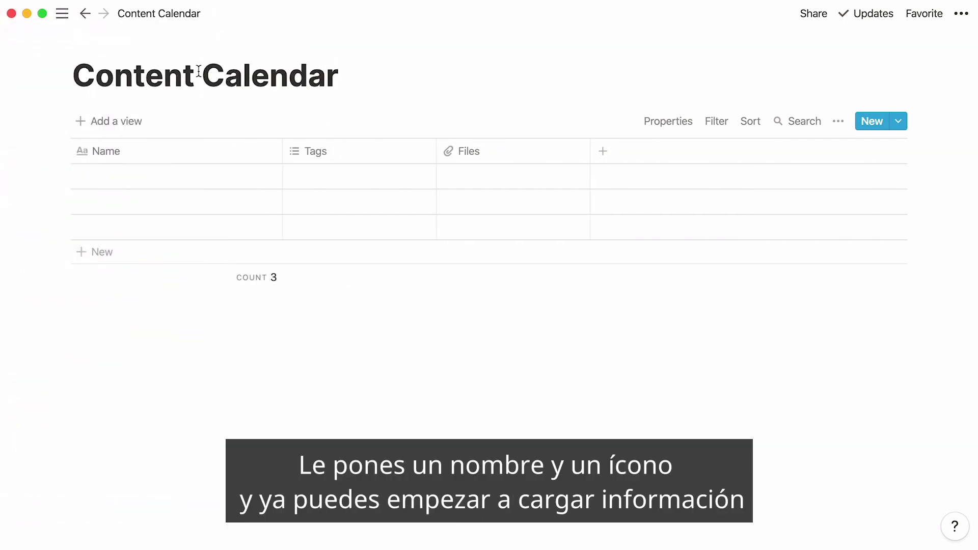
click(130, 55)
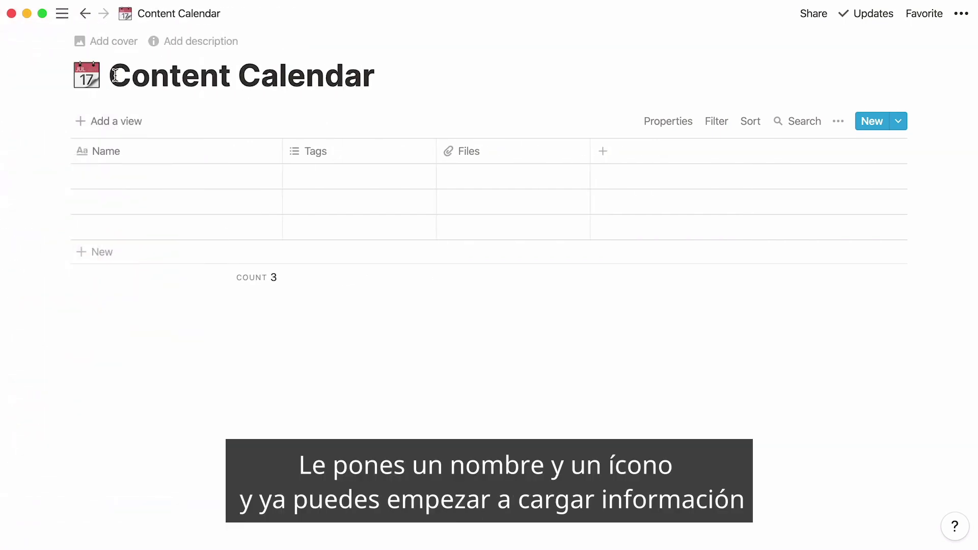
Name the rows 'Team Trip - Instagram Story' and 'Tips & Tricks for Acme Pros'
click(78, 175)
text(Team Trip - Instagra)
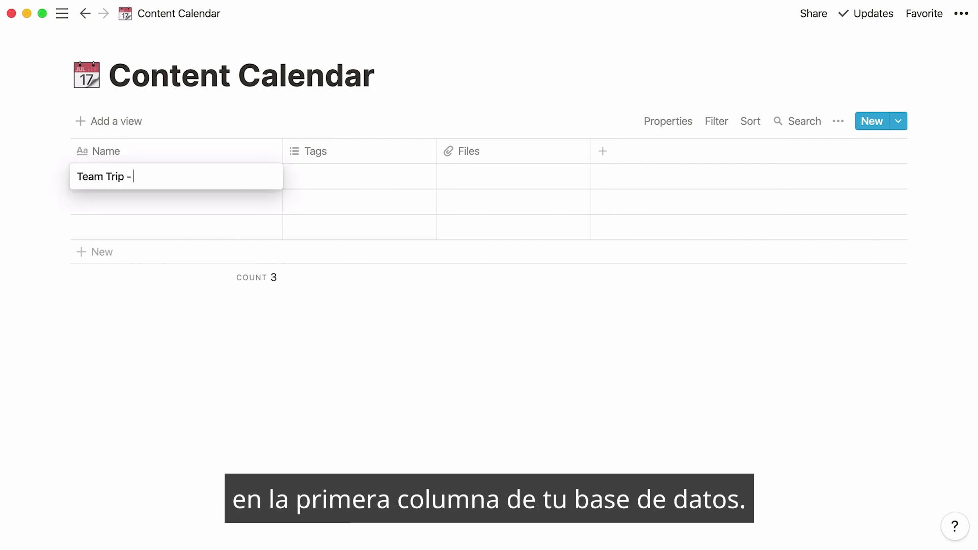
text(m Story)
click(127, 201)
text(Tips & Tricks for Acme Pros)
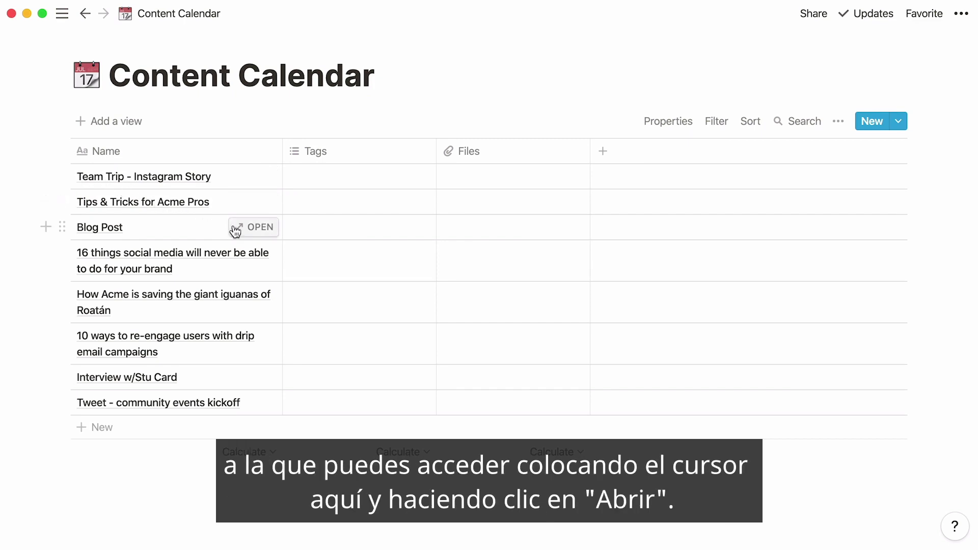
Open the Blog Post row as a page and scroll through its properties
click(236, 231)
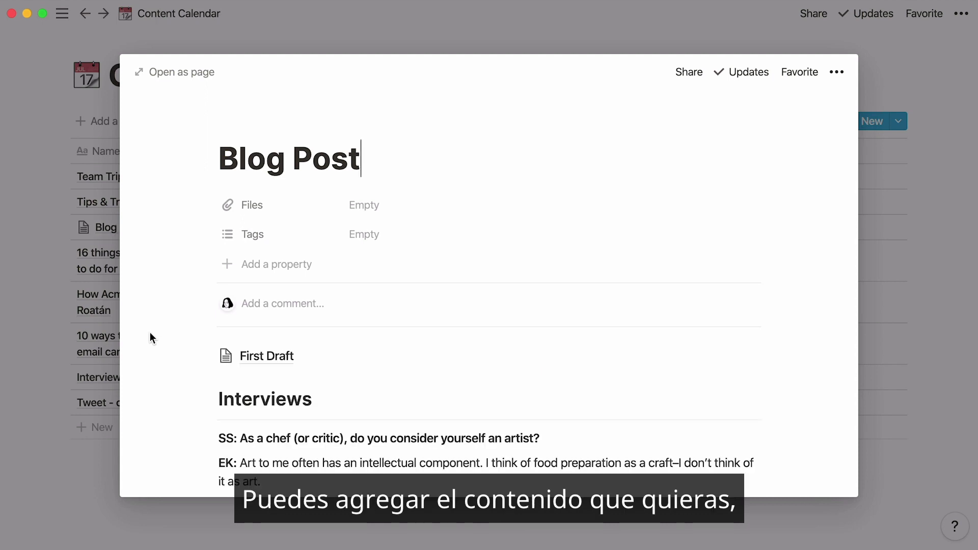
scroll(150, 332, down, 1)
scroll(150, 333, down, 10)
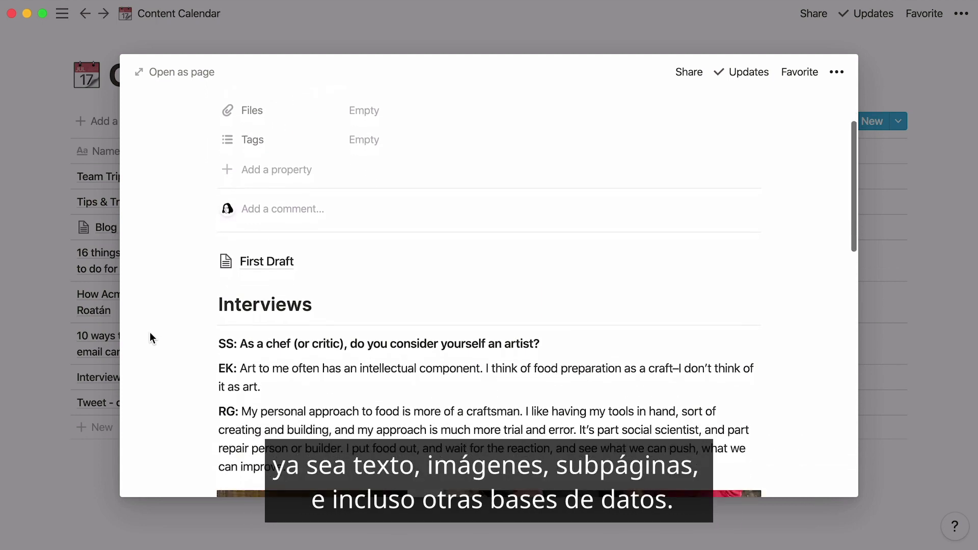
scroll(149, 332, down, 2)
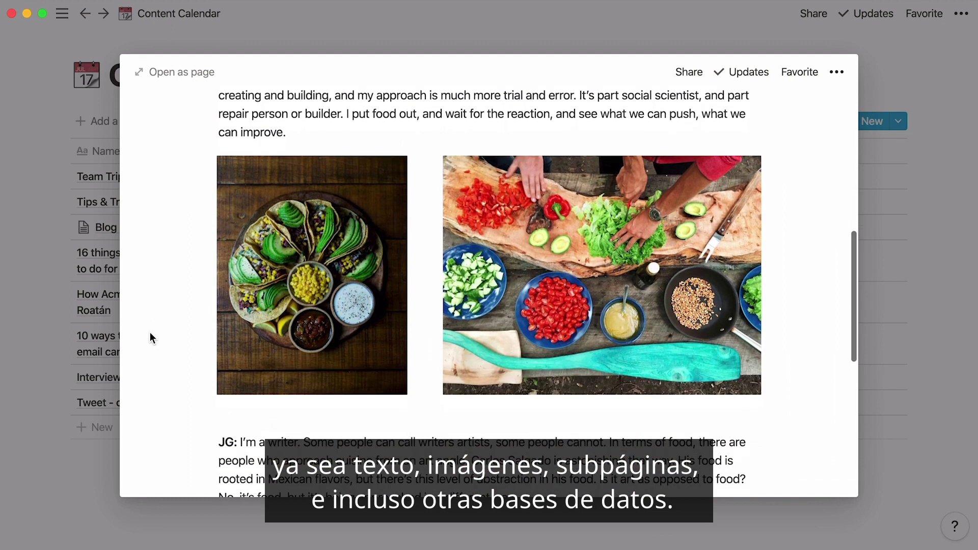
scroll(150, 332, up, 10)
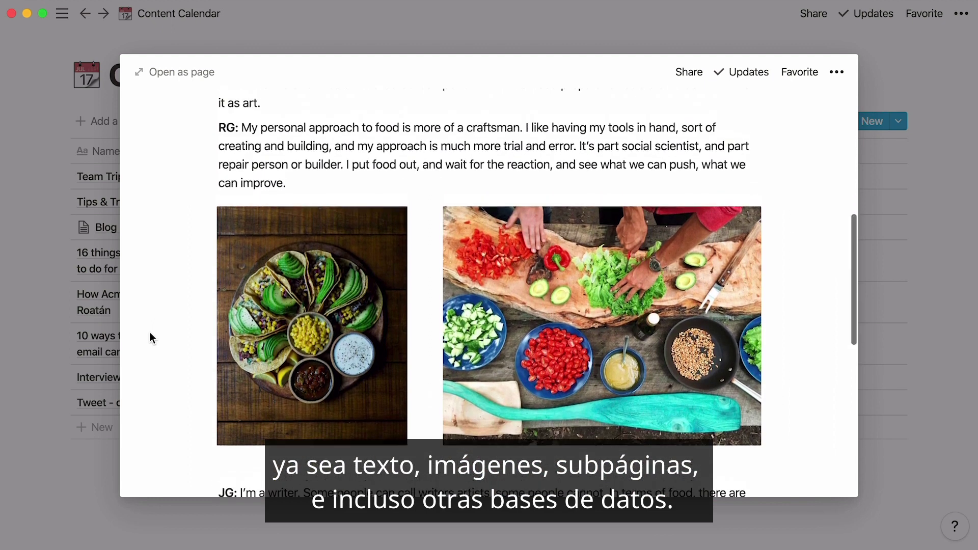
scroll(150, 332, up, 3)
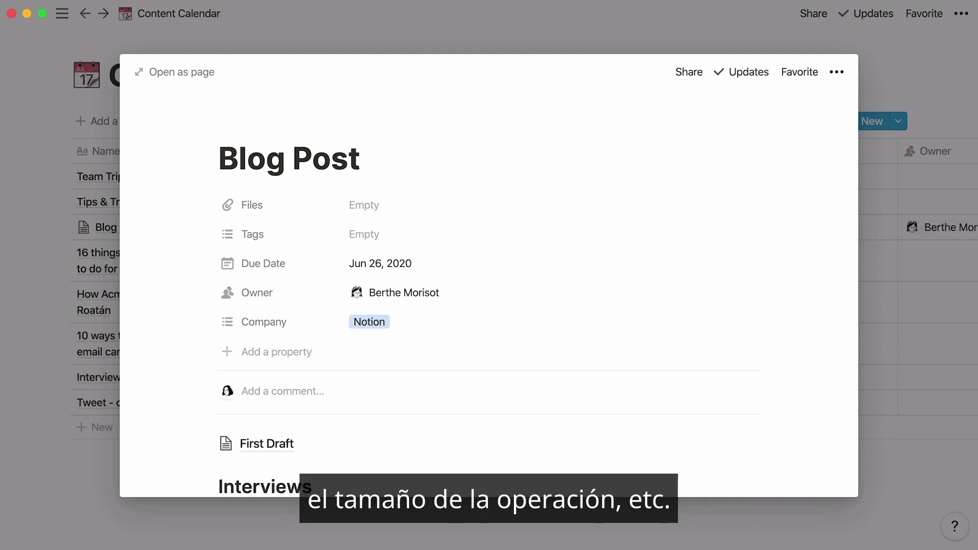
click(255, 352)
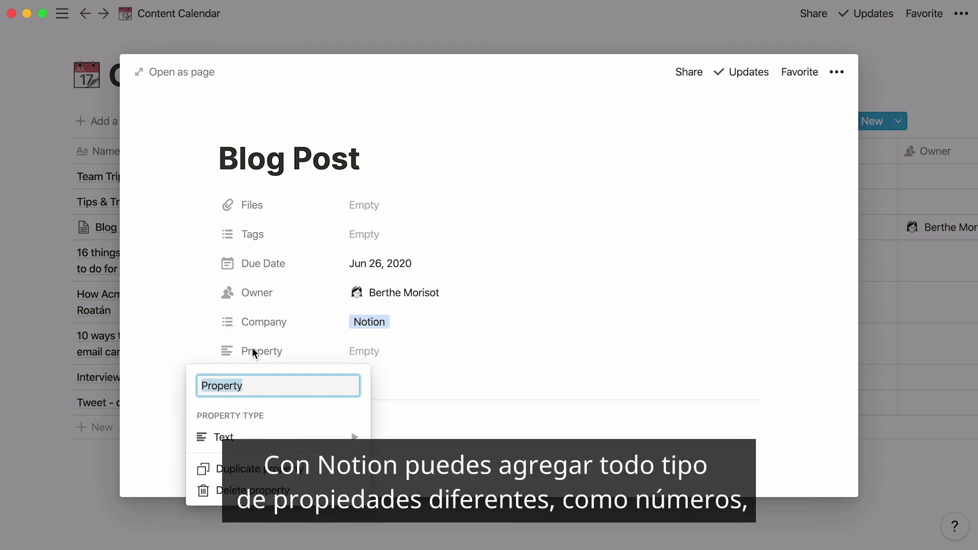
mouse_move(289, 441)
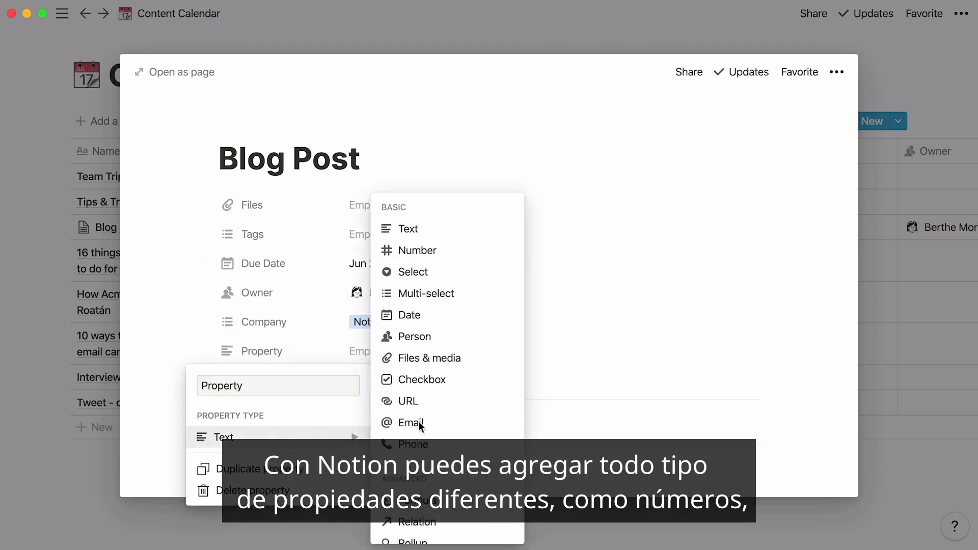
mouse_move(469, 252)
mouse_move(467, 269)
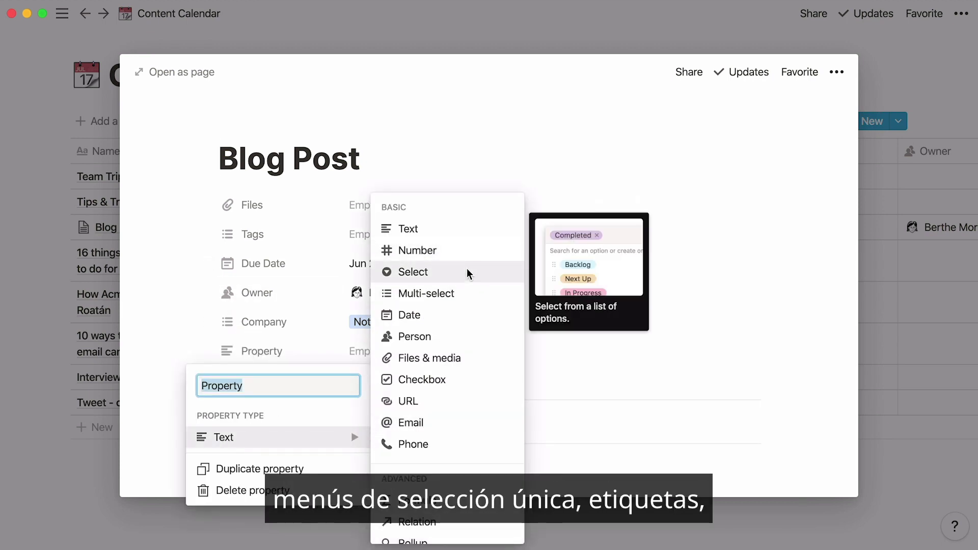
mouse_move(470, 294)
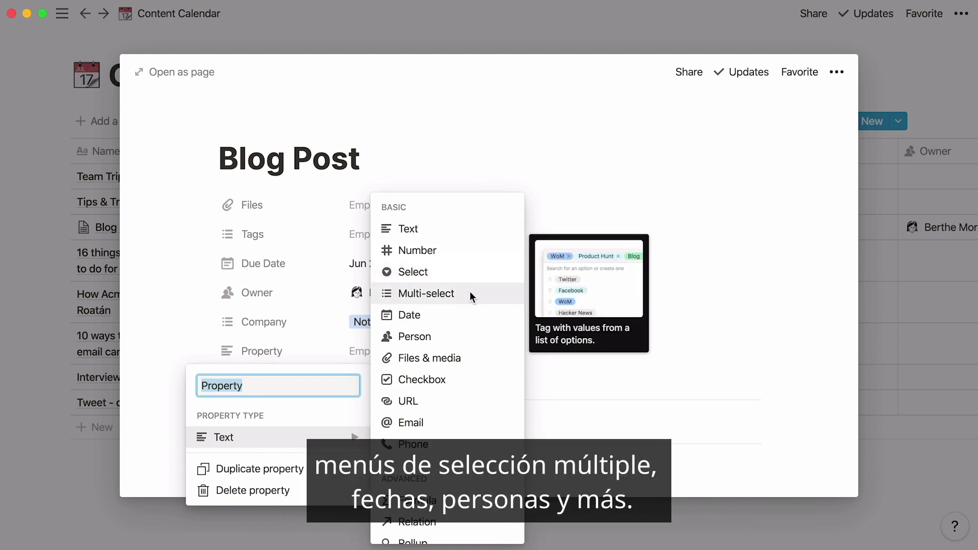
mouse_move(469, 330)
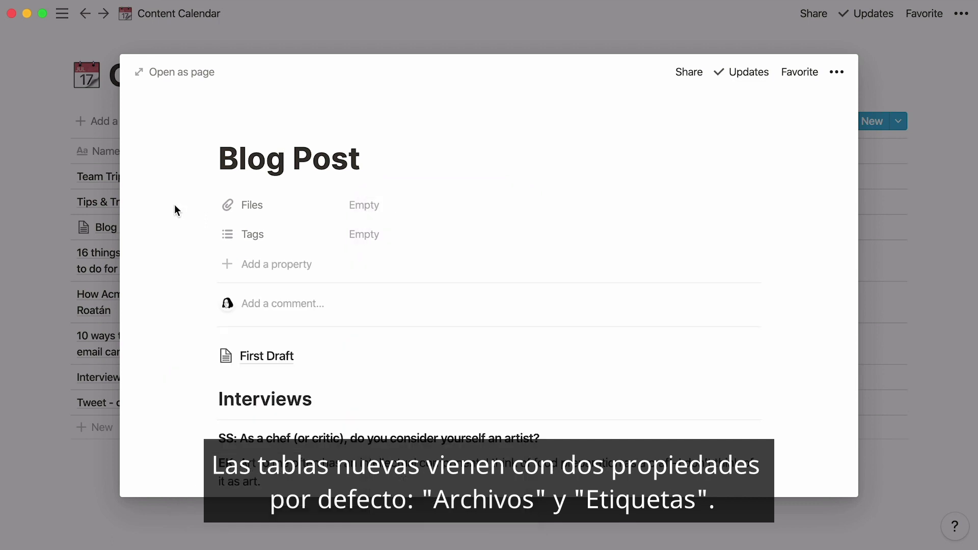
Upload food.jpg to the Files property and tag the post Inspiration
click(363, 205)
click(469, 275)
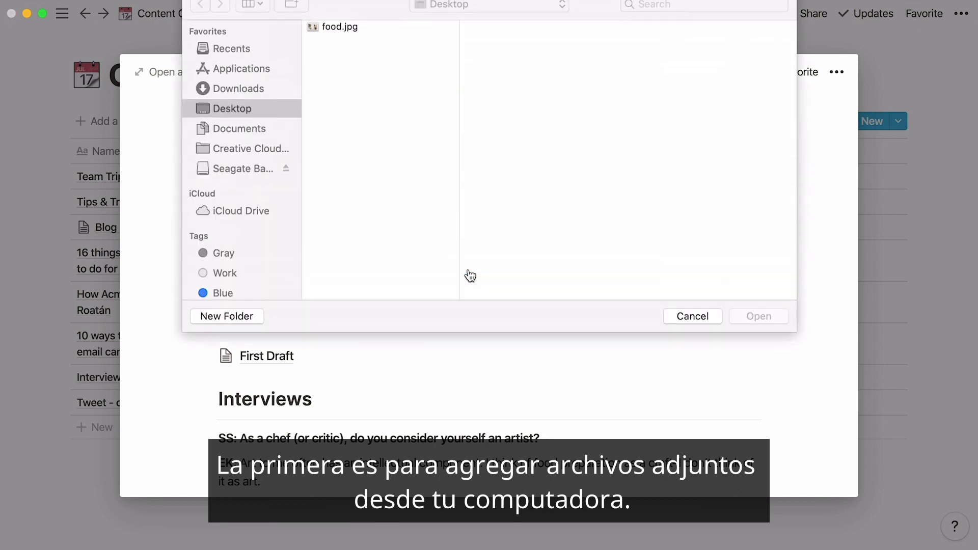
double_click(355, 39)
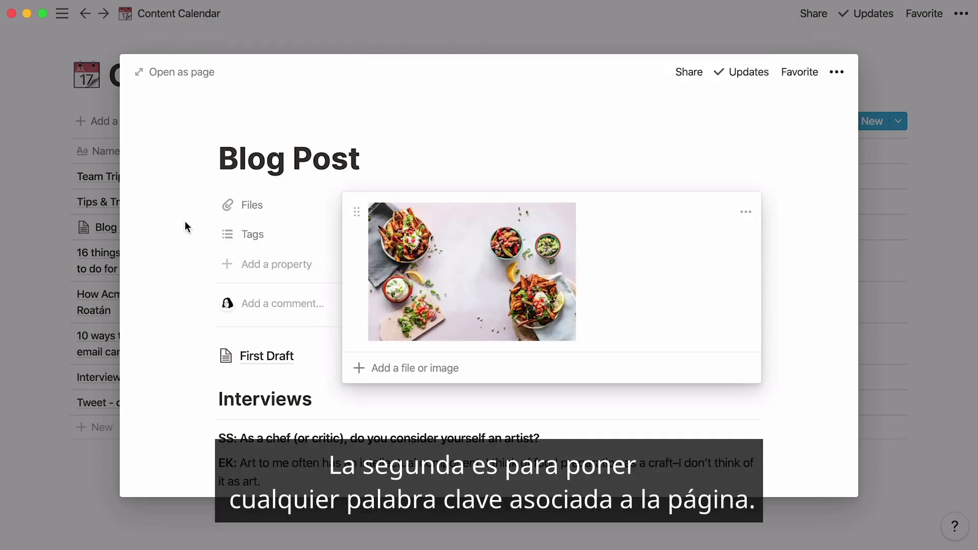
click(173, 232)
click(362, 236)
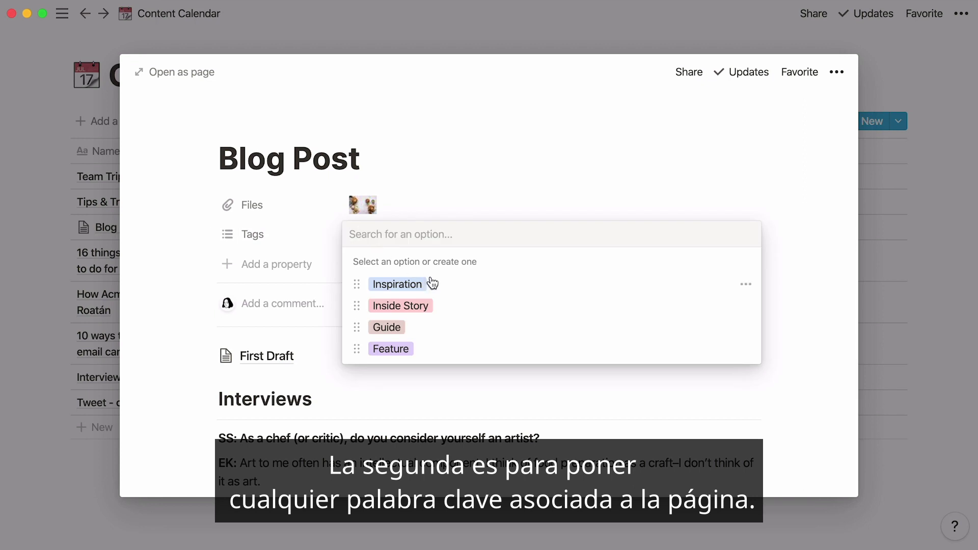
click(426, 284)
click(182, 243)
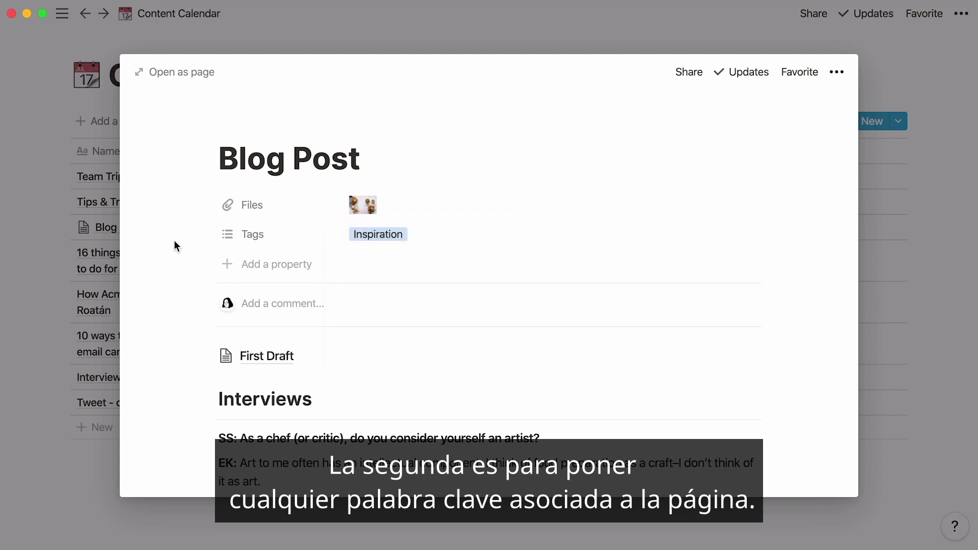
Add a new Date property named 'Deadline'
click(235, 265)
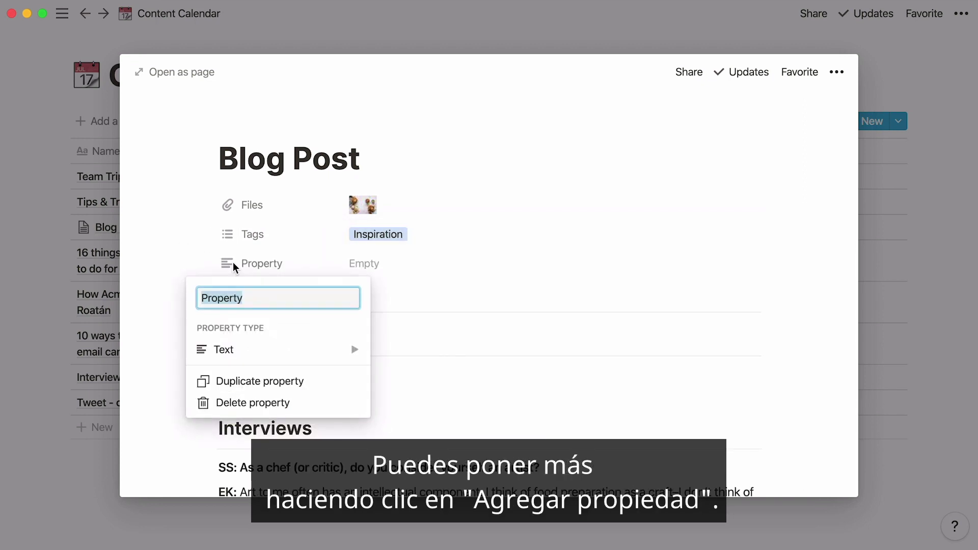
click(264, 347)
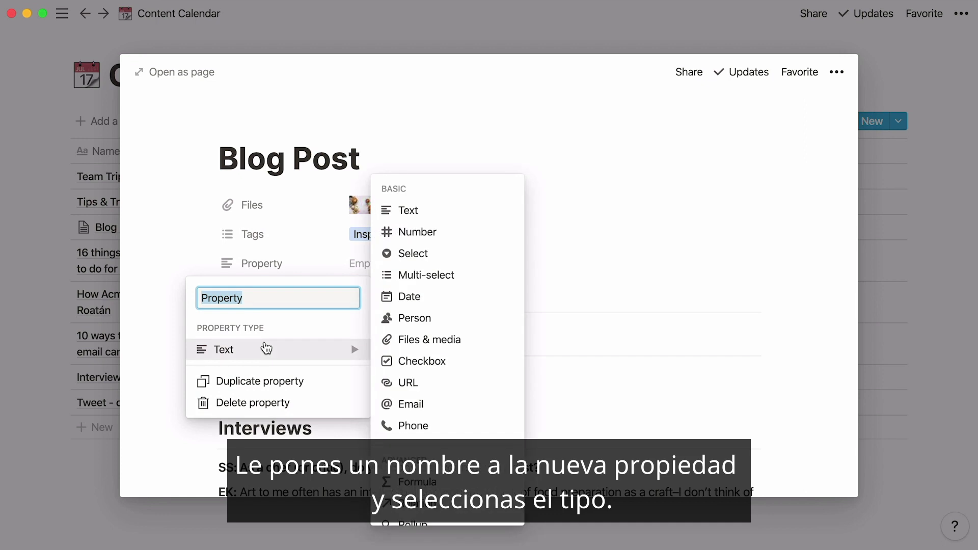
text(Deadline)
click(461, 296)
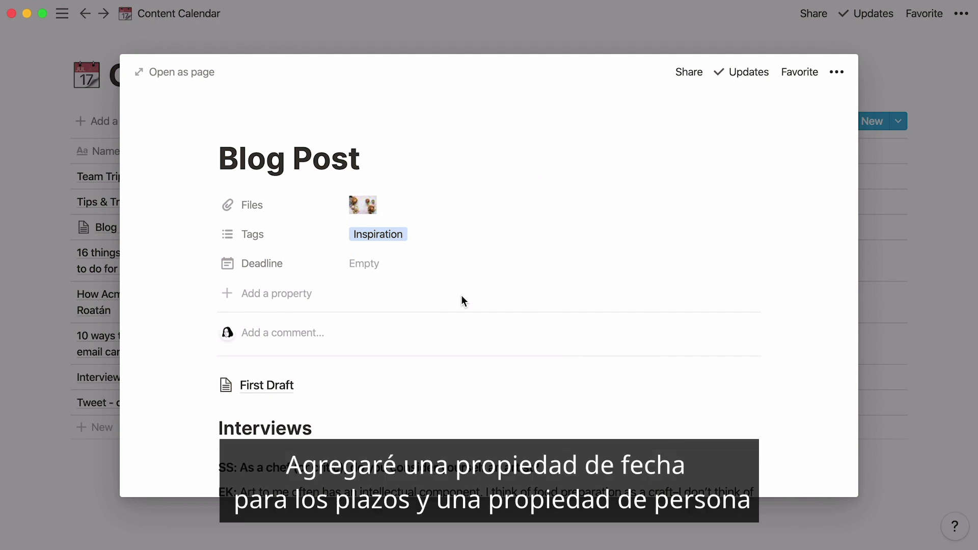
Add a Person property named 'Assigned'
click(309, 299)
mouse_move(312, 380)
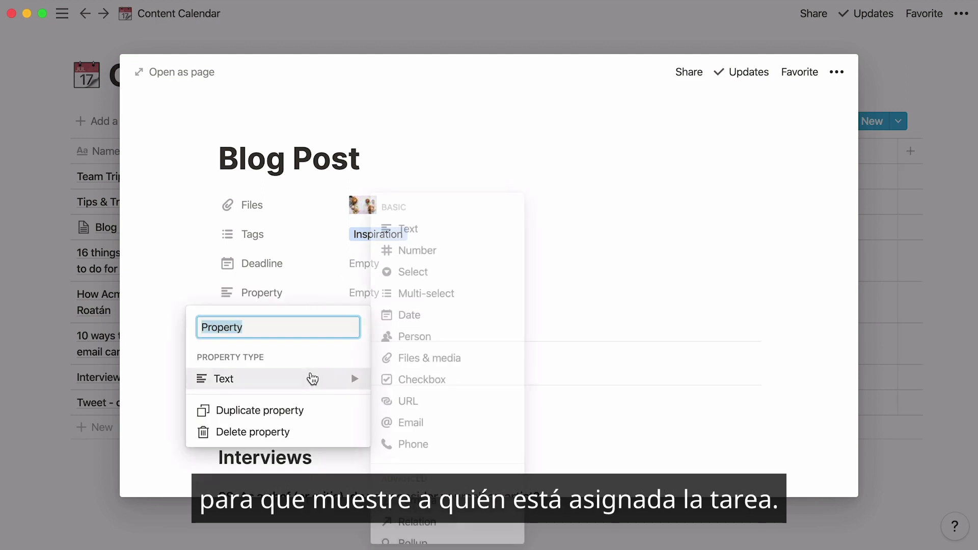
text(Assigned)
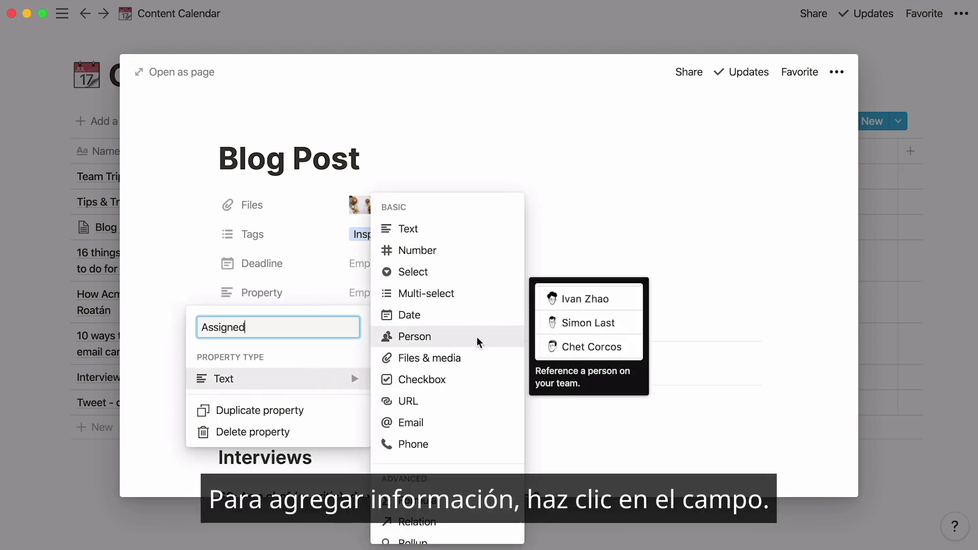
click(477, 337)
Set Deadline to Jun 25, 2020 and assign a team member under Assigned
click(393, 269)
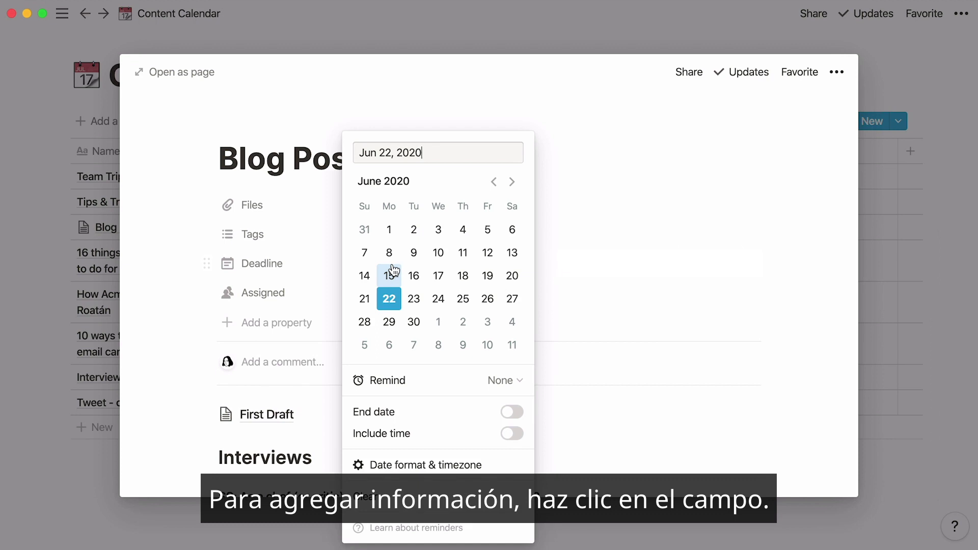
click(470, 301)
click(508, 294)
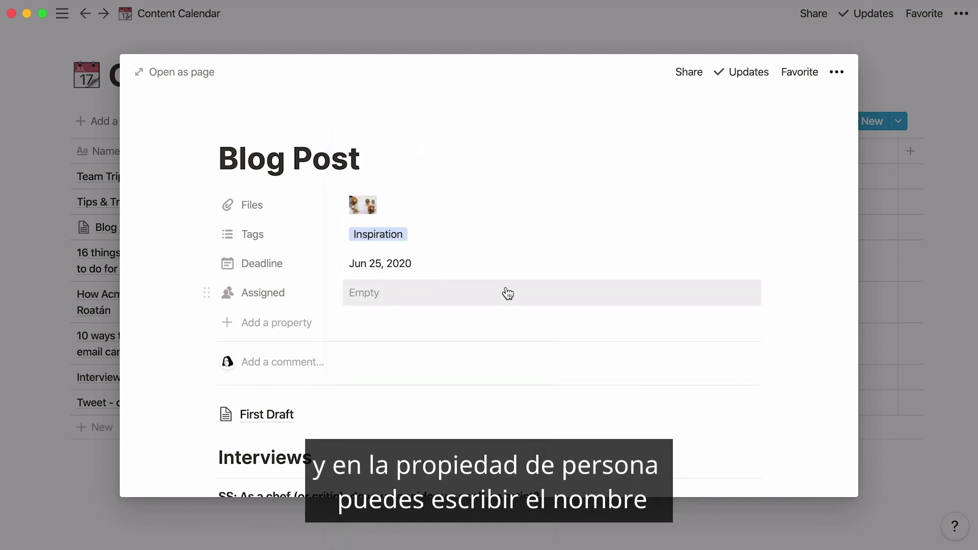
click(465, 294)
text(berthe)
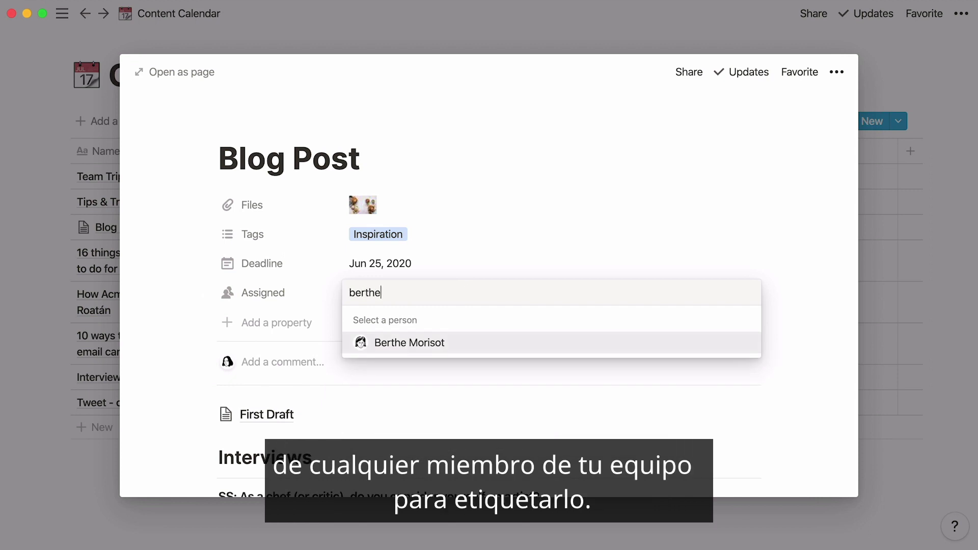
click(465, 343)
click(158, 230)
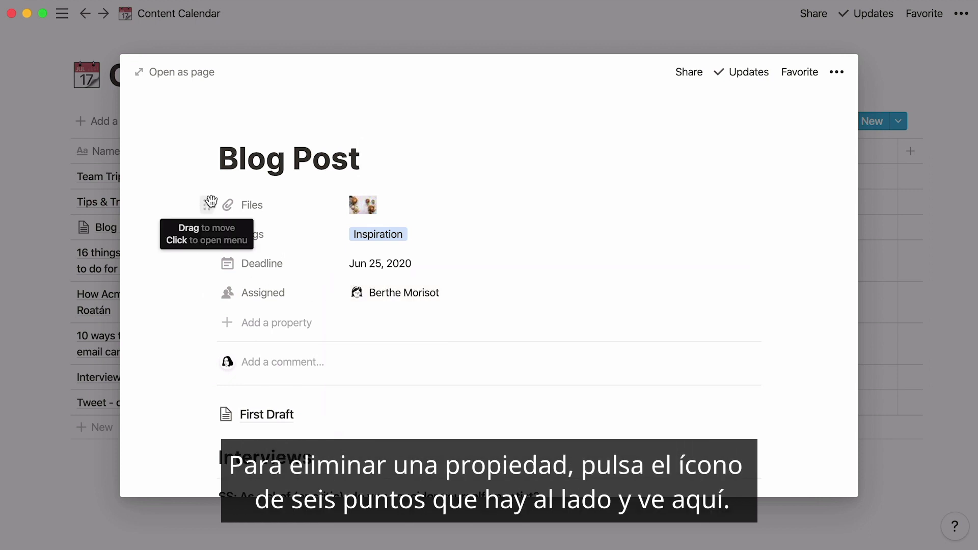
Delete the Files property and confirm the deletion
click(210, 204)
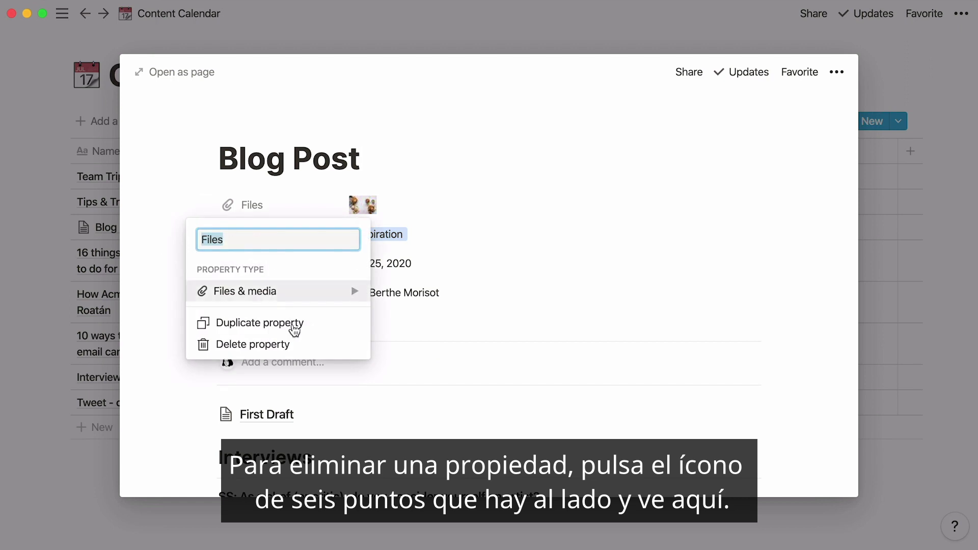
click(306, 346)
click(400, 292)
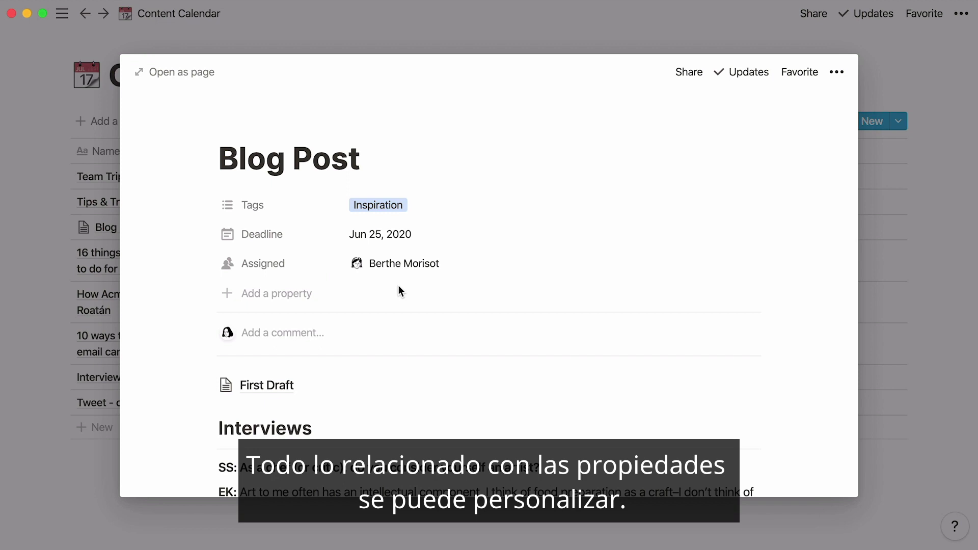
Back in the Content Calendar table, add a Select column named 'Status'
click(600, 12)
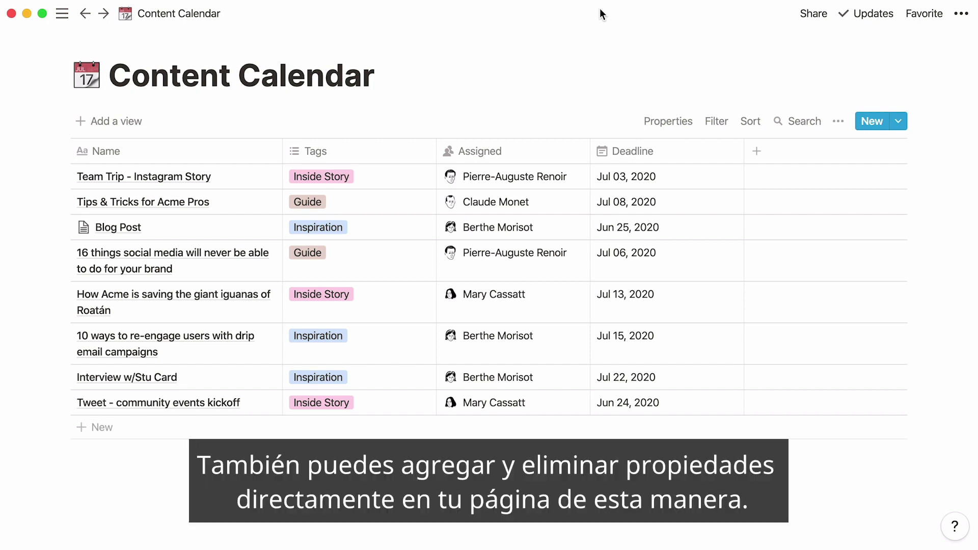
click(756, 152)
text(Status)
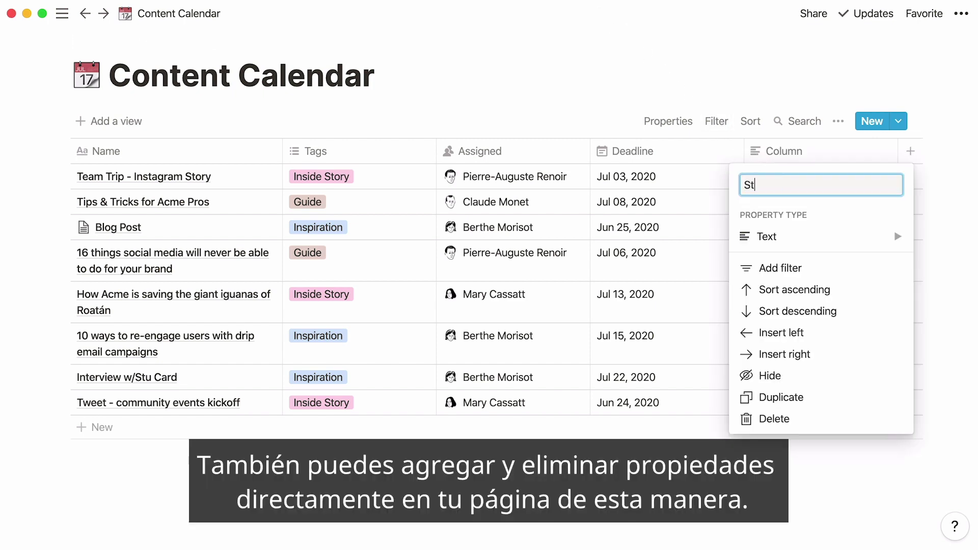
click(766, 236)
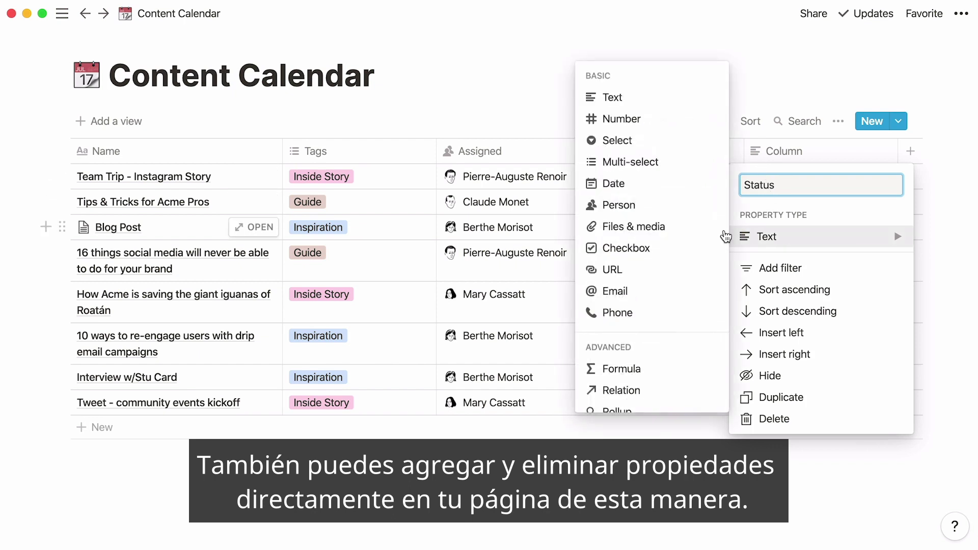
click(673, 147)
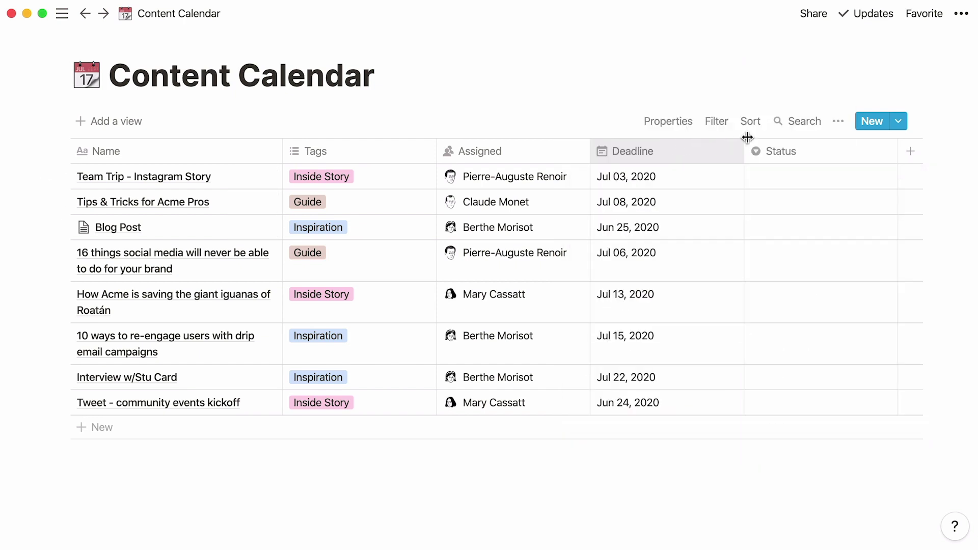
Delete the Status column and confirm
click(825, 145)
click(770, 439)
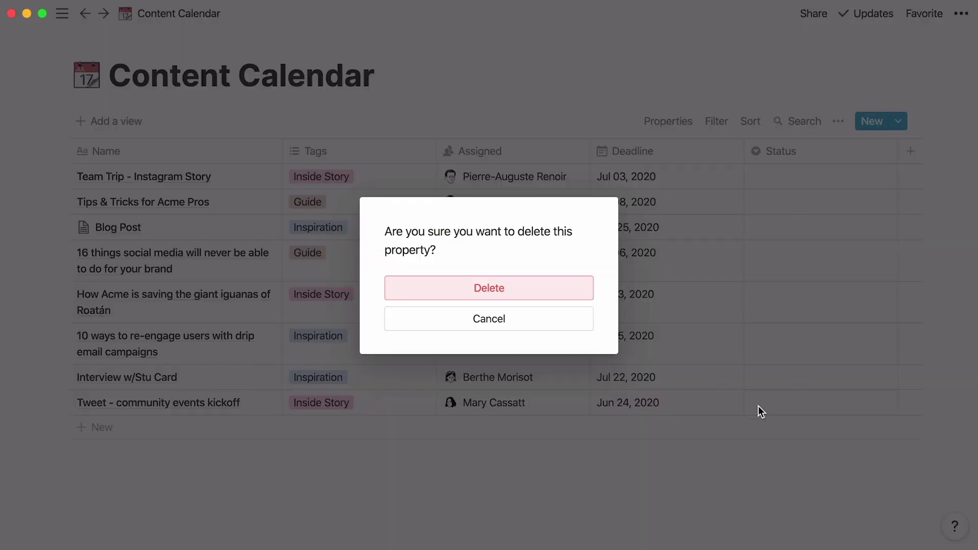
click(572, 297)
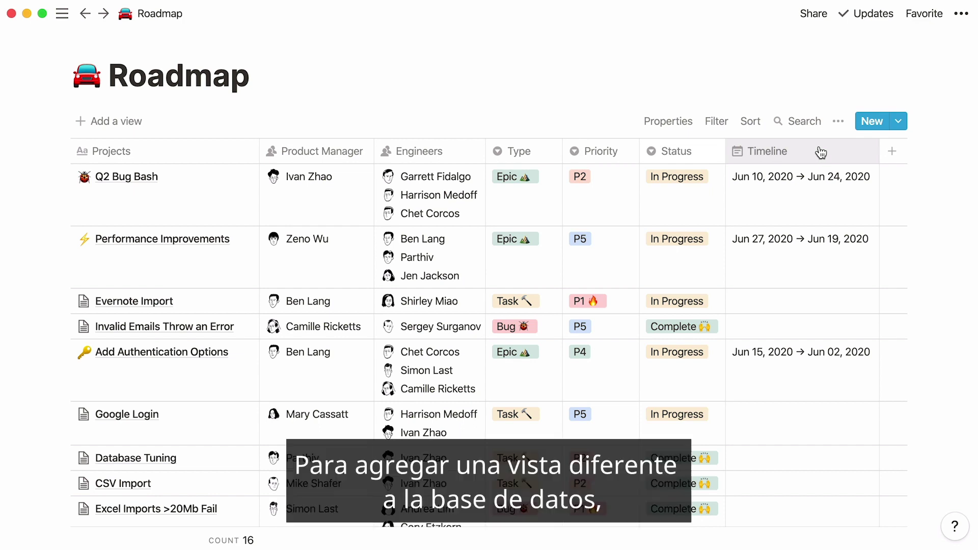
Create a 'By Status' board view with cards grouped by the Status property
click(145, 122)
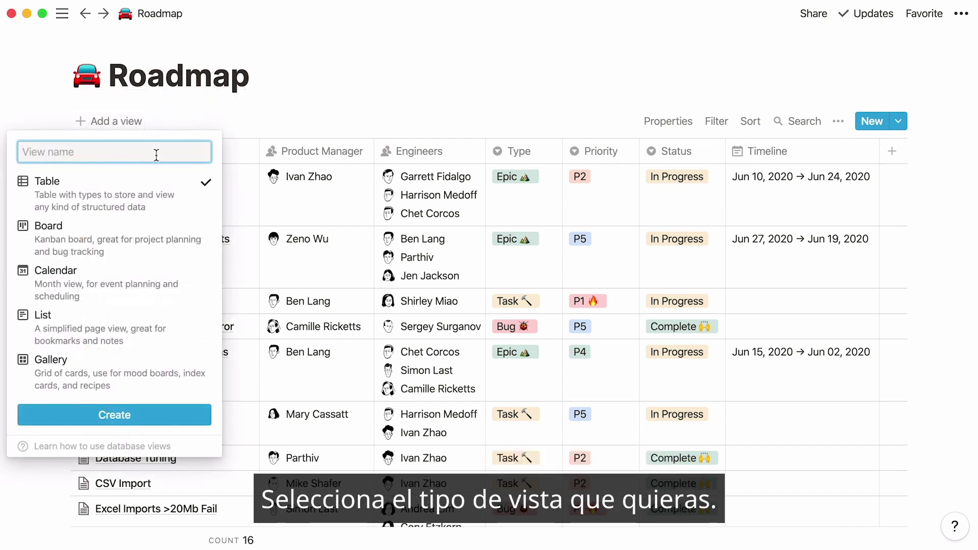
mouse_move(170, 249)
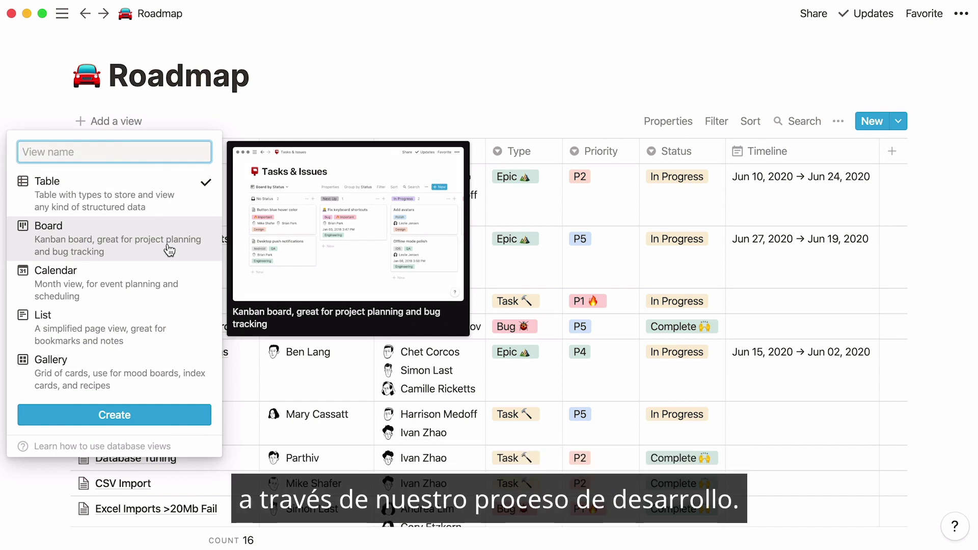
click(169, 251)
text(By St)
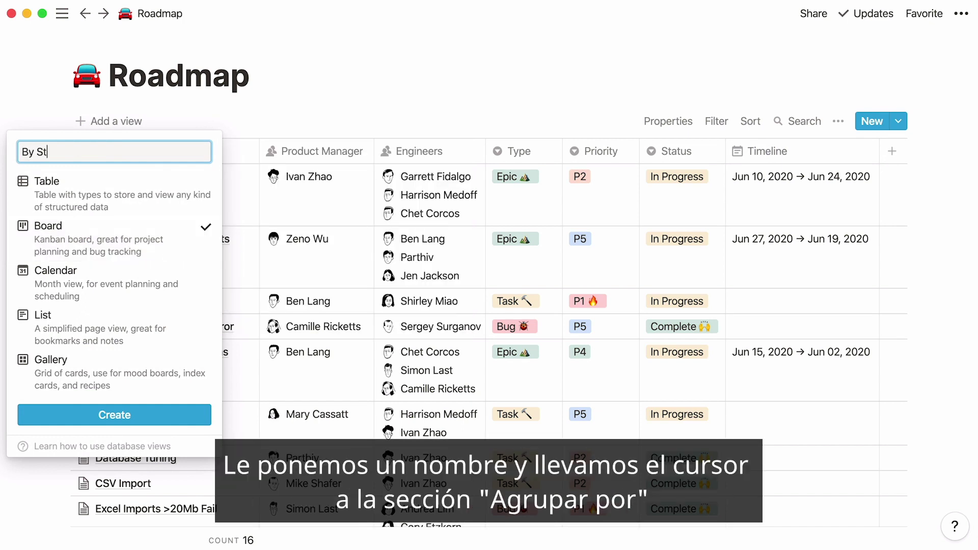
text(atus)
click(115, 415)
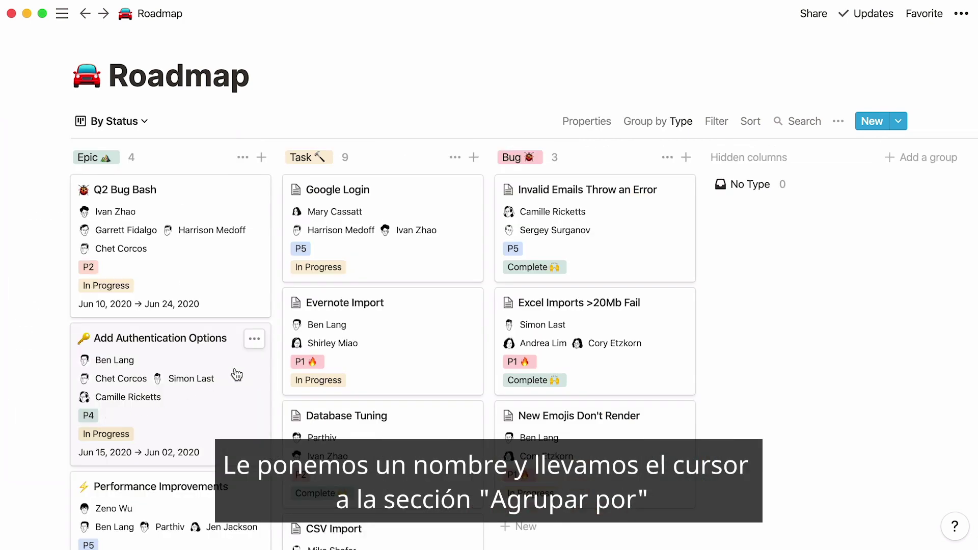
click(656, 125)
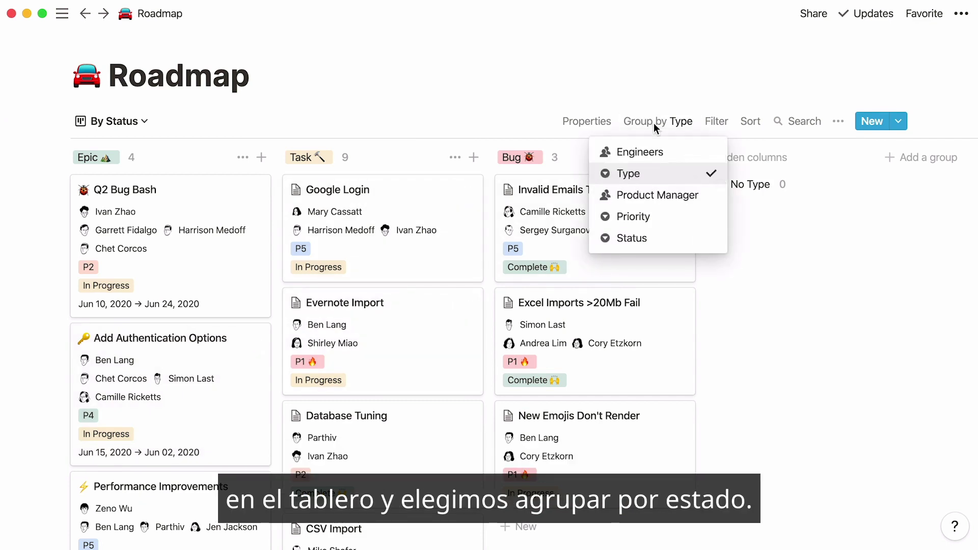
click(674, 244)
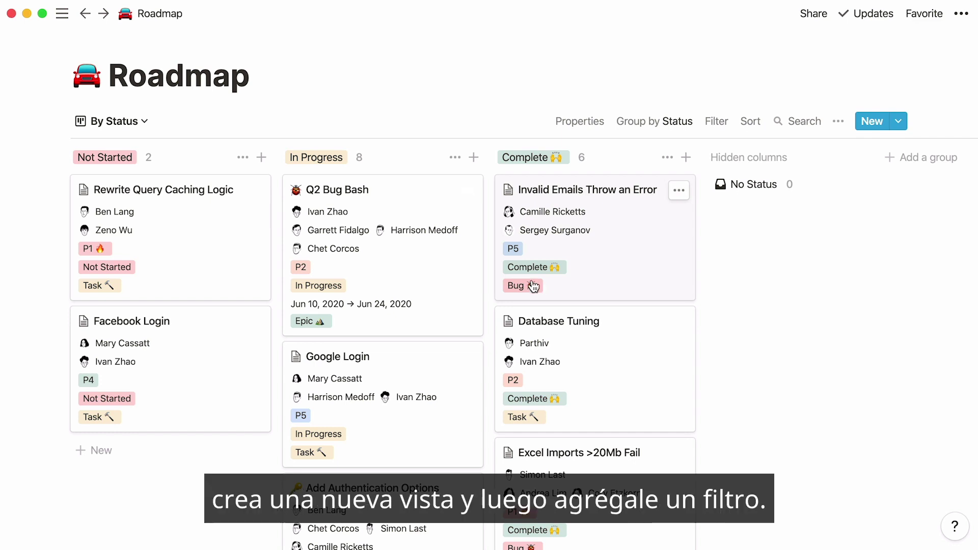
click(144, 122)
Create a new Roadmap view named 'Only Tasks'
click(77, 229)
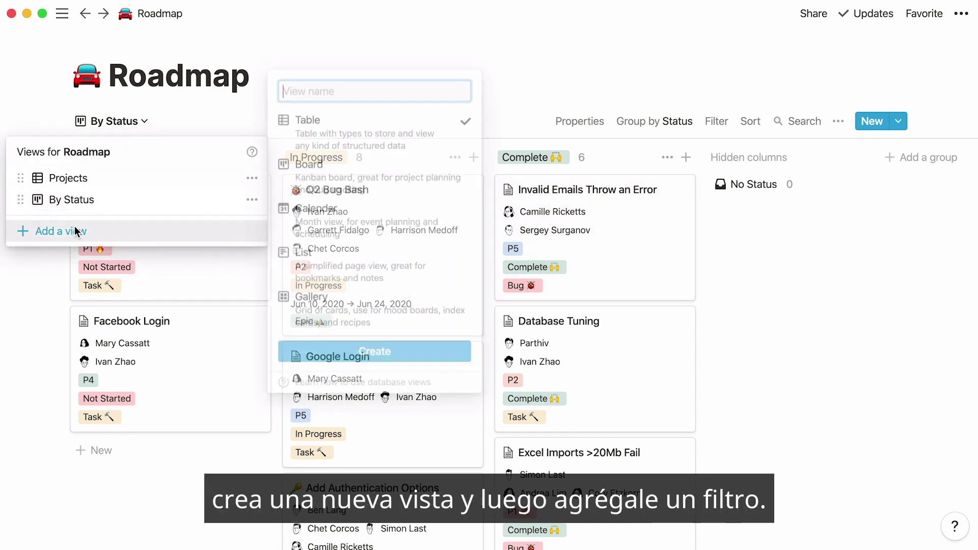
text(Only Tasks)
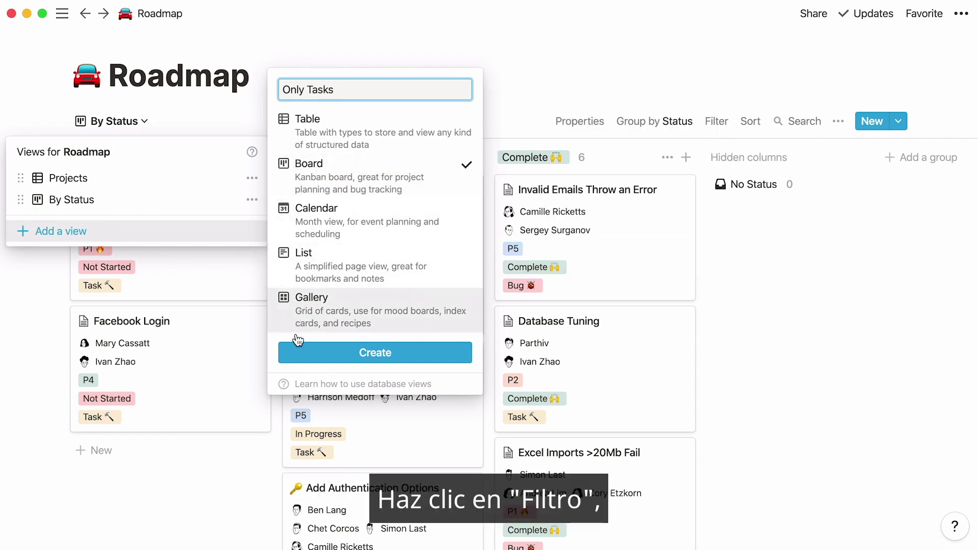
click(296, 352)
Filter the Only Tasks view to show cards where Type is Task
click(713, 124)
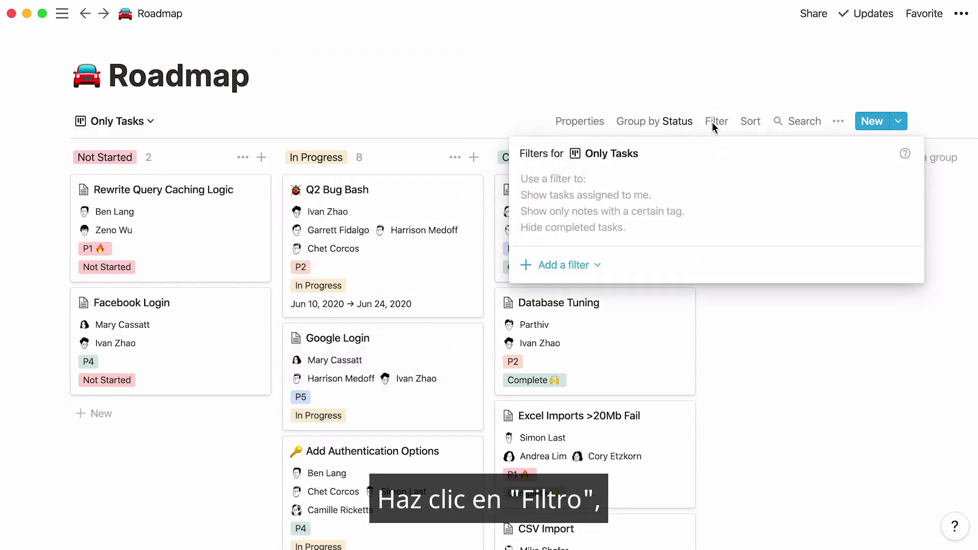
click(567, 264)
click(571, 299)
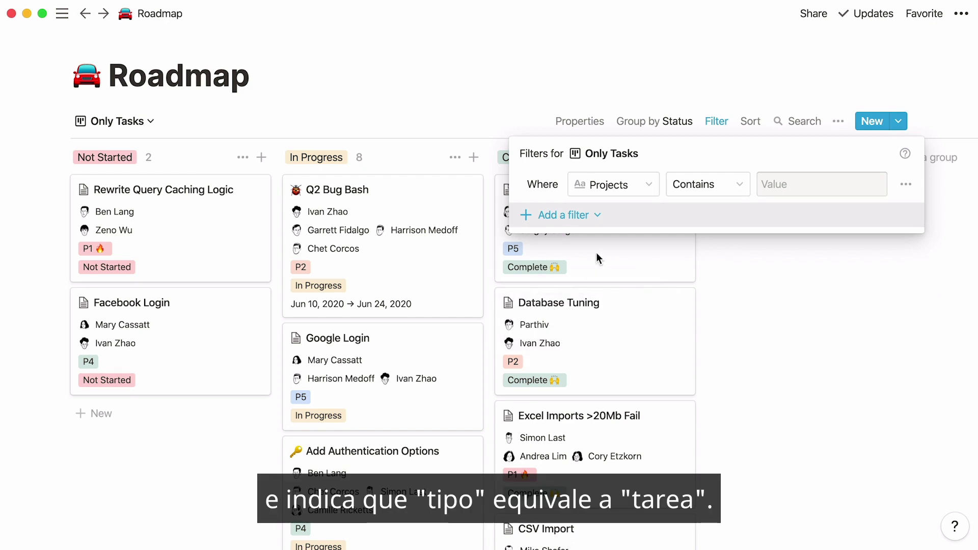
click(638, 194)
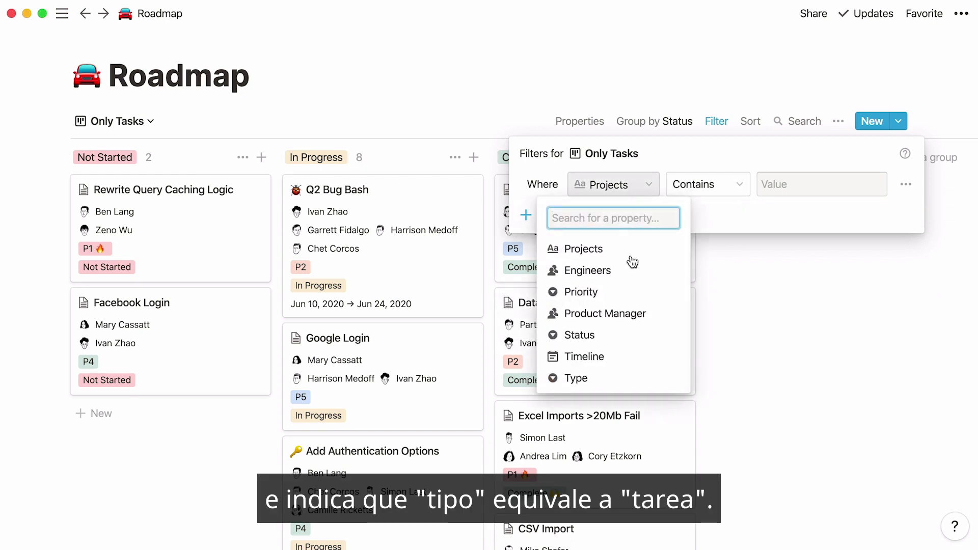
click(618, 380)
click(832, 185)
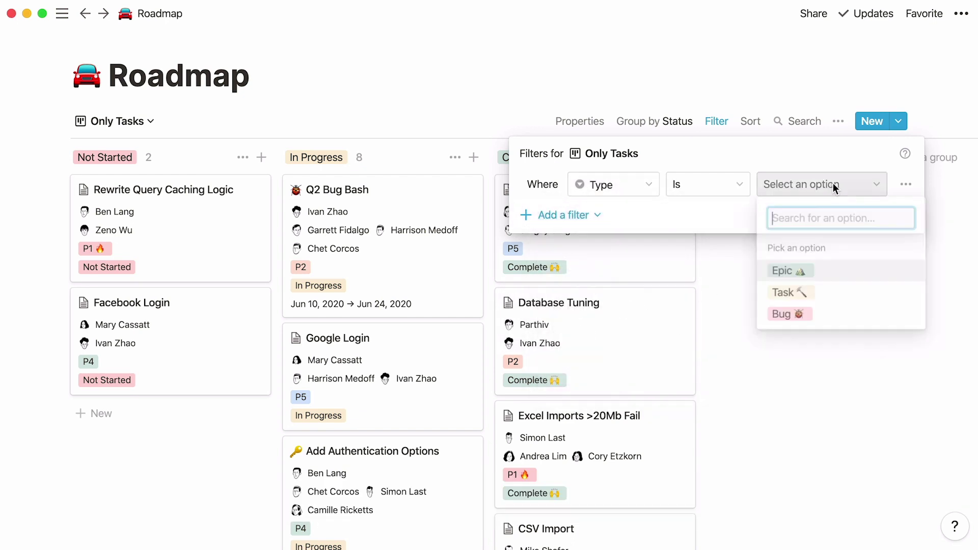
click(851, 293)
click(852, 293)
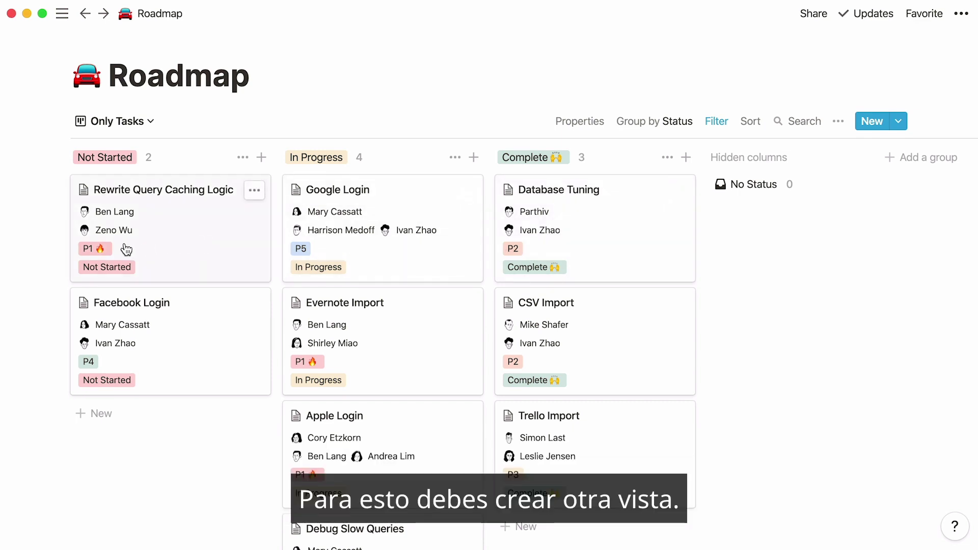
Create a new table view of the Roadmap named 'By Priority'
click(152, 128)
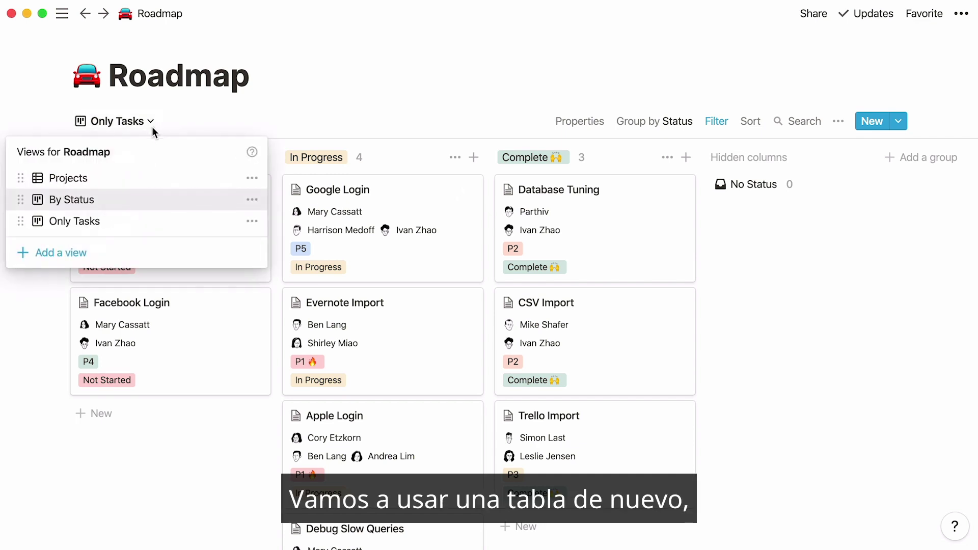
click(112, 251)
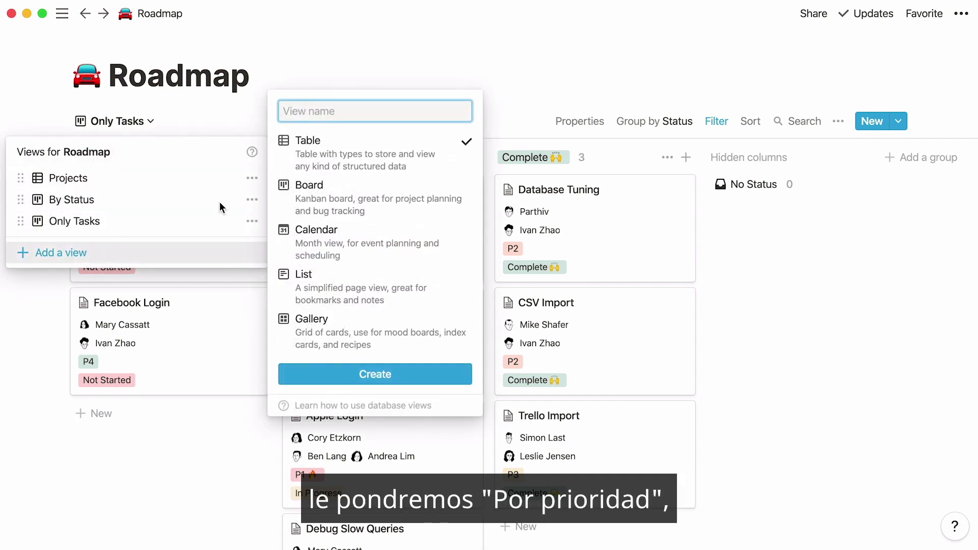
text(By Priority)
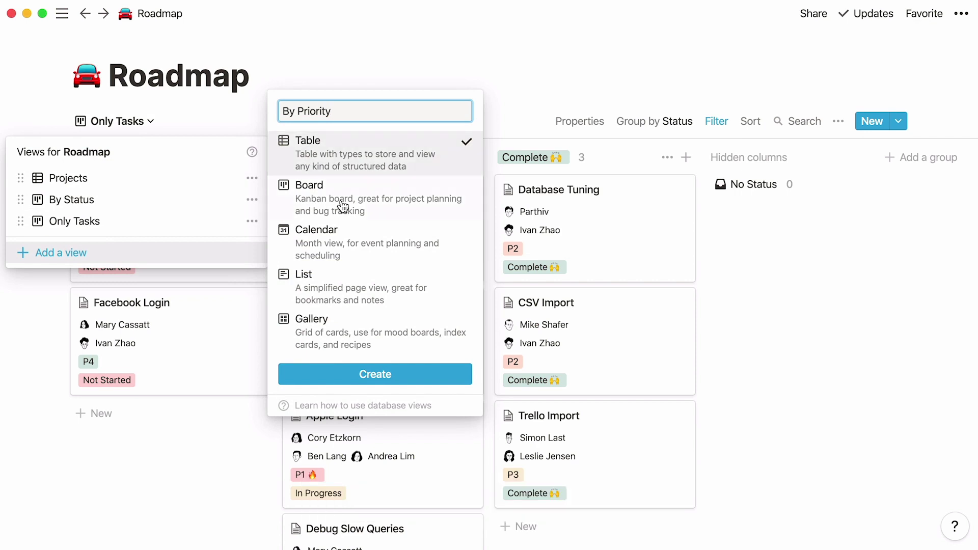
click(375, 374)
Sort the By Priority table by Priority ascending
click(750, 121)
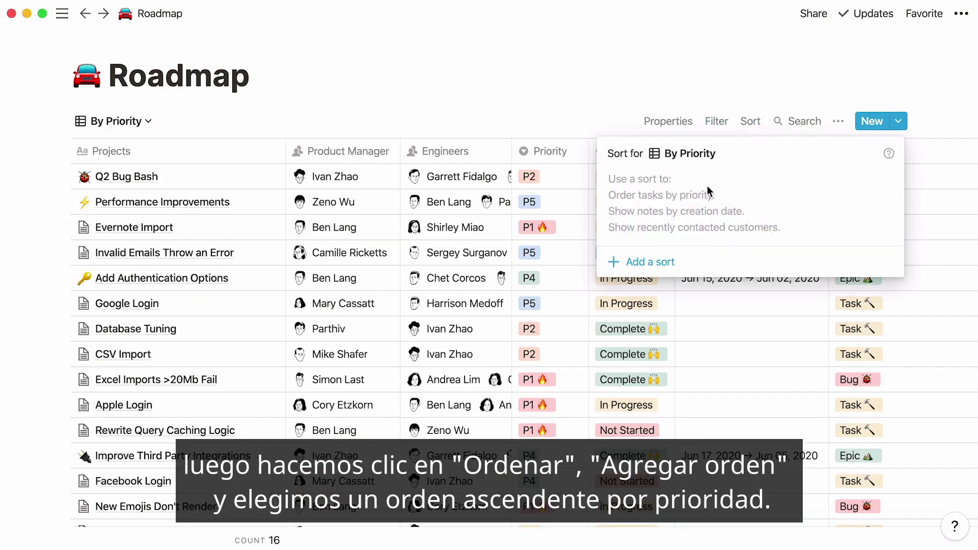
click(650, 261)
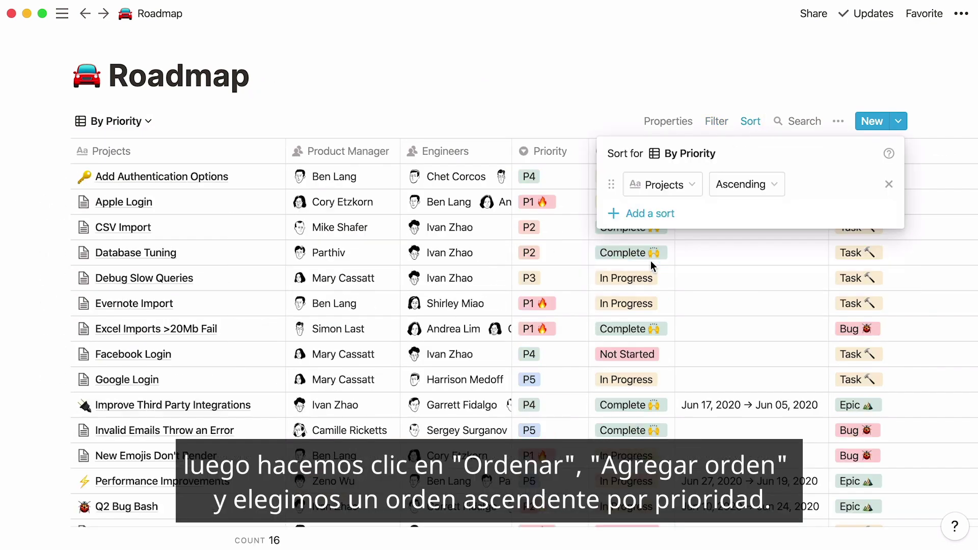
click(693, 190)
click(692, 299)
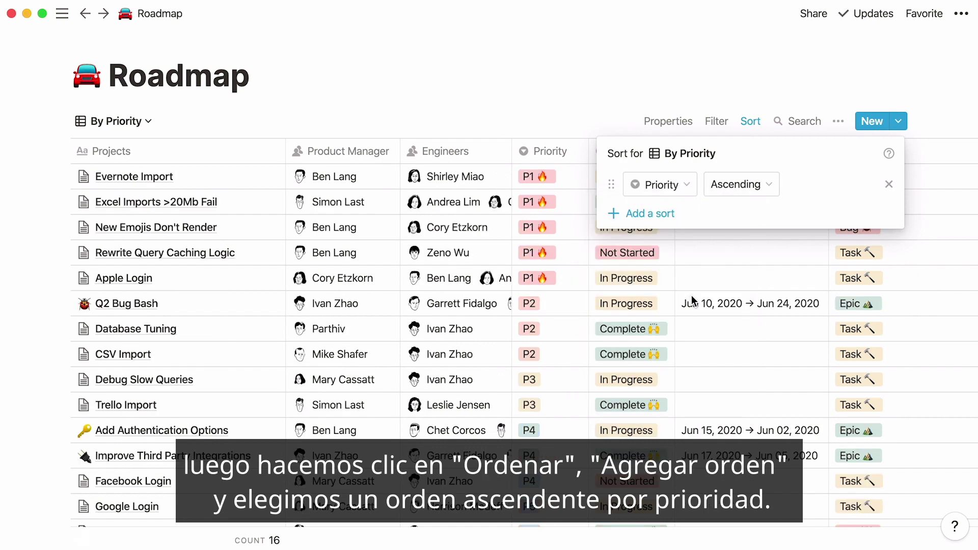
key(Escape)
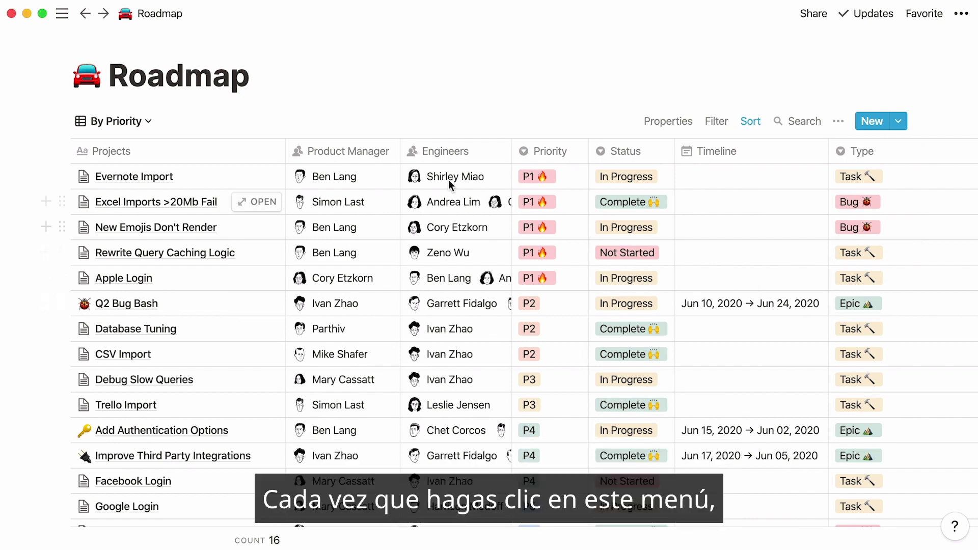
click(148, 123)
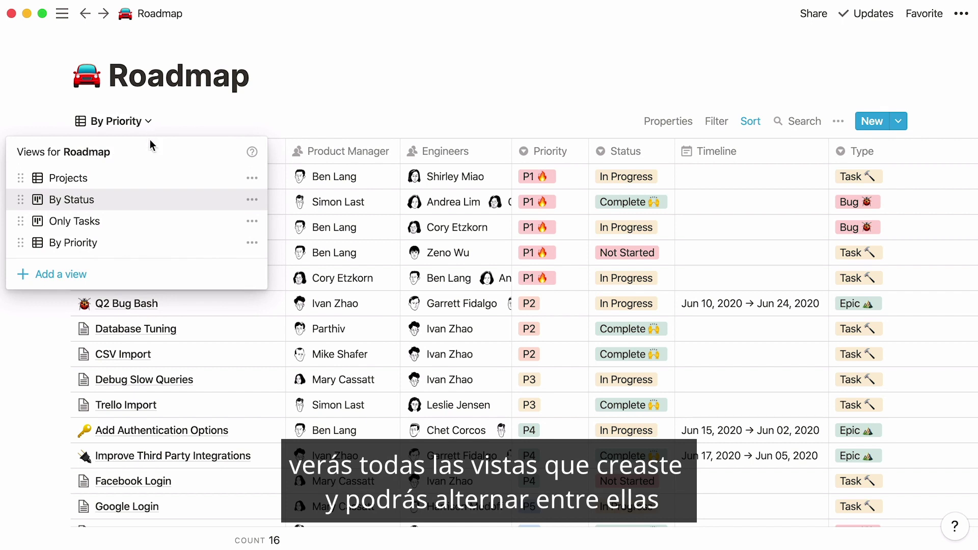
Switch through the Only Tasks and By Status views to the Projects table
click(156, 219)
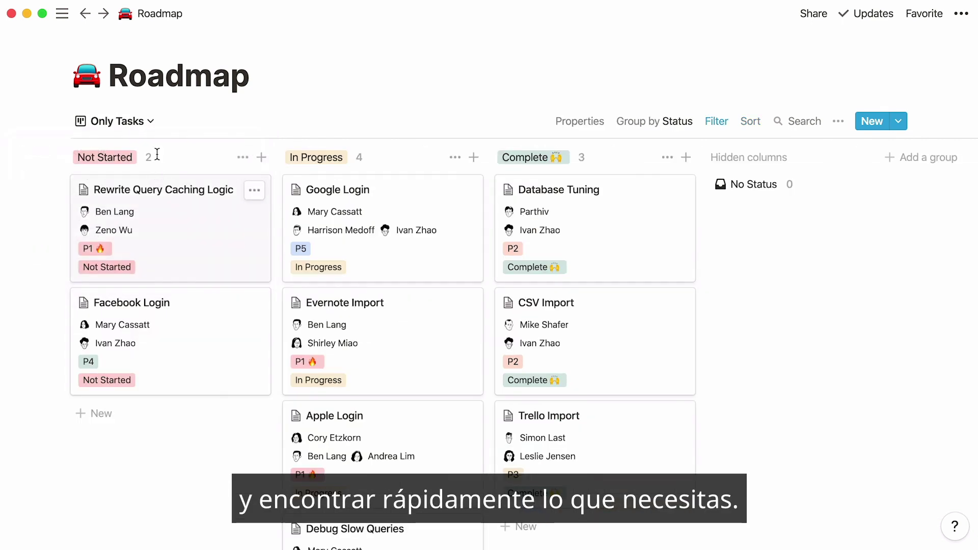
click(153, 124)
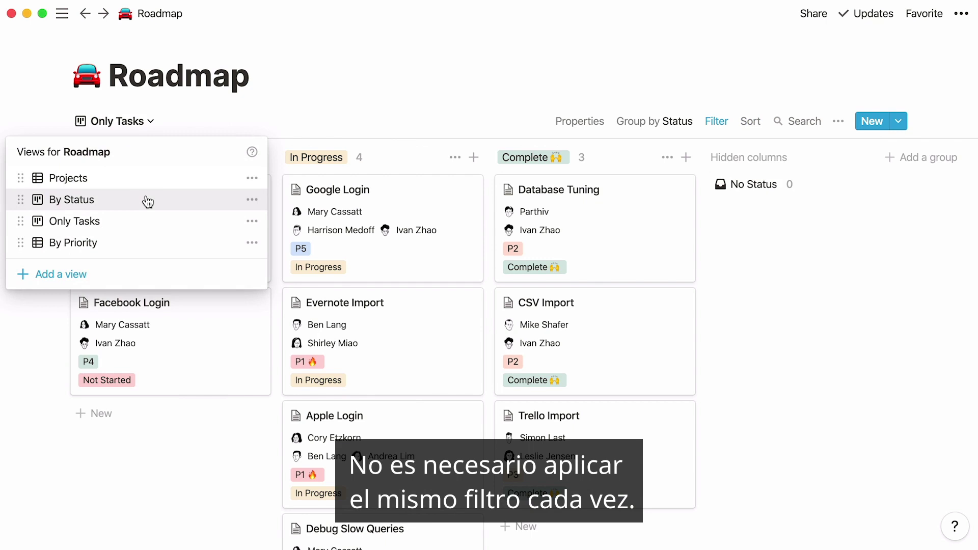
click(147, 201)
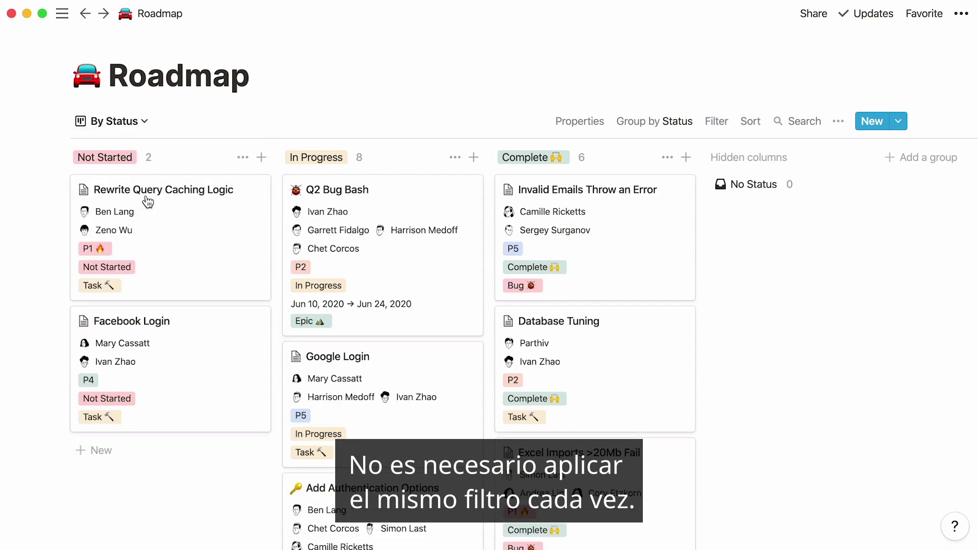
click(150, 125)
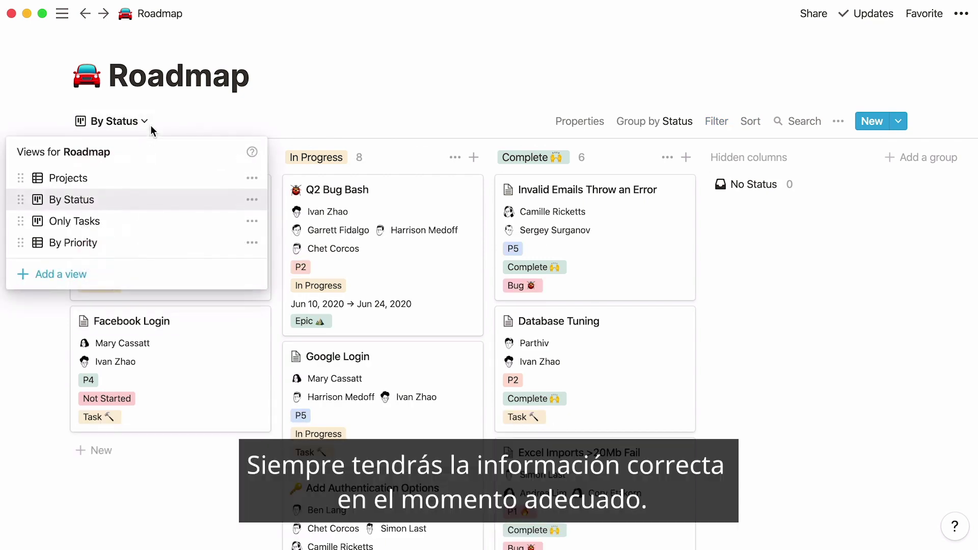
click(146, 178)
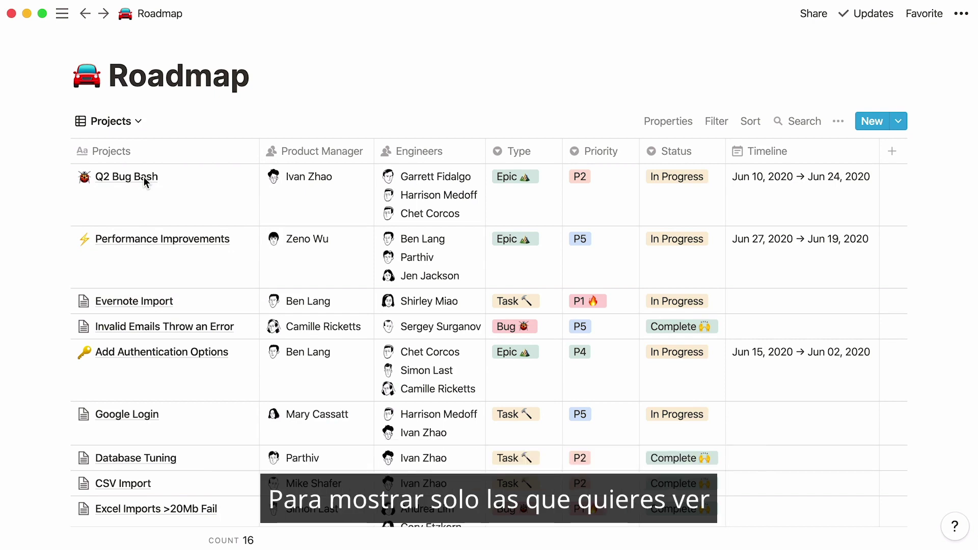
Hide the Timeline and Priority columns in the Projects table
click(660, 124)
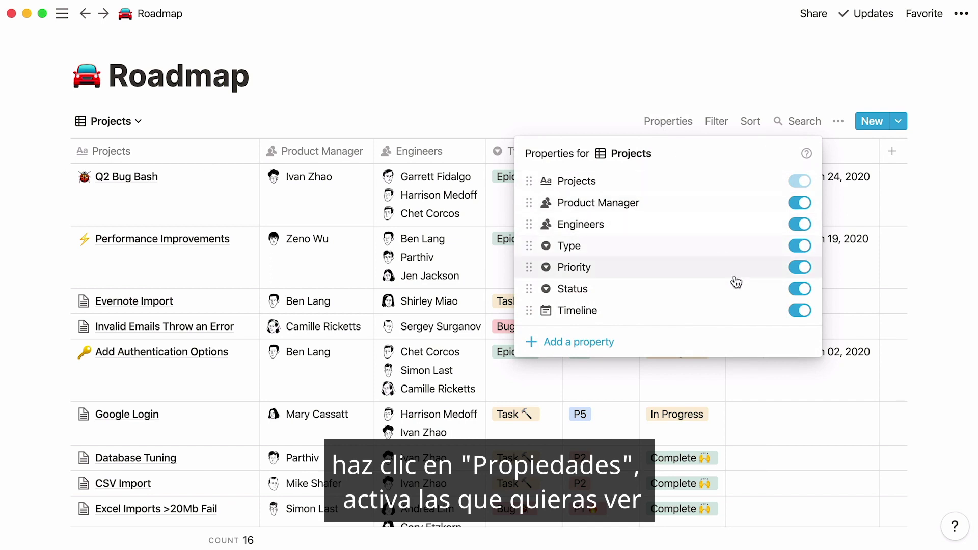
click(804, 311)
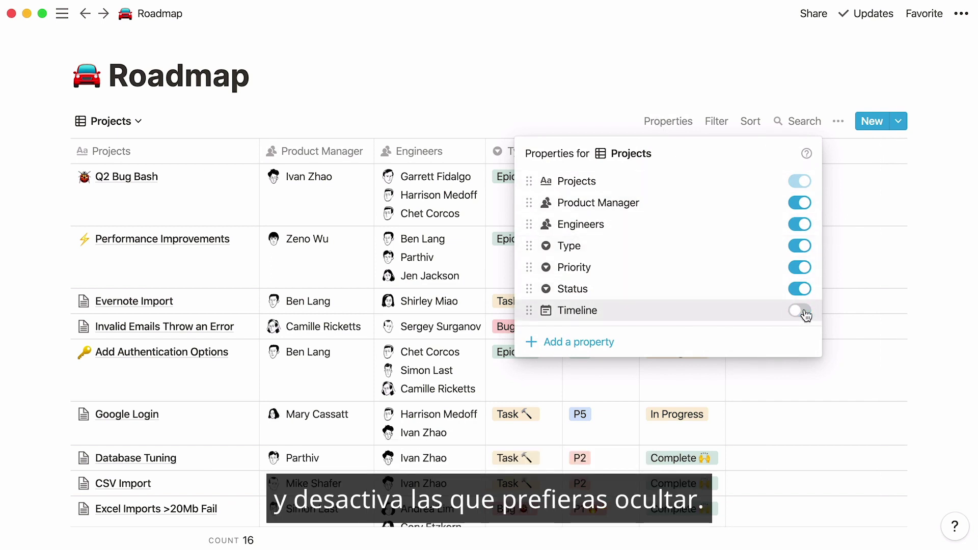
click(805, 270)
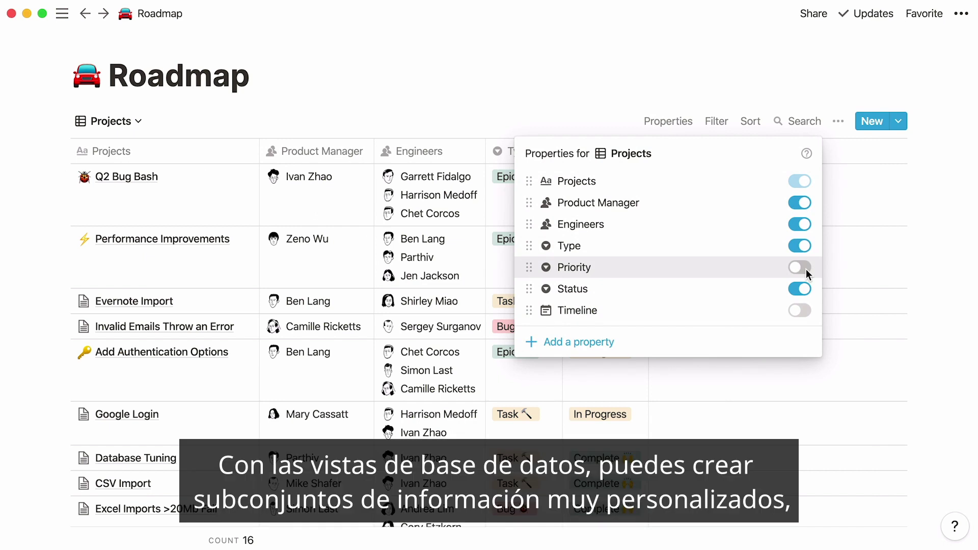
click(132, 124)
click(130, 122)
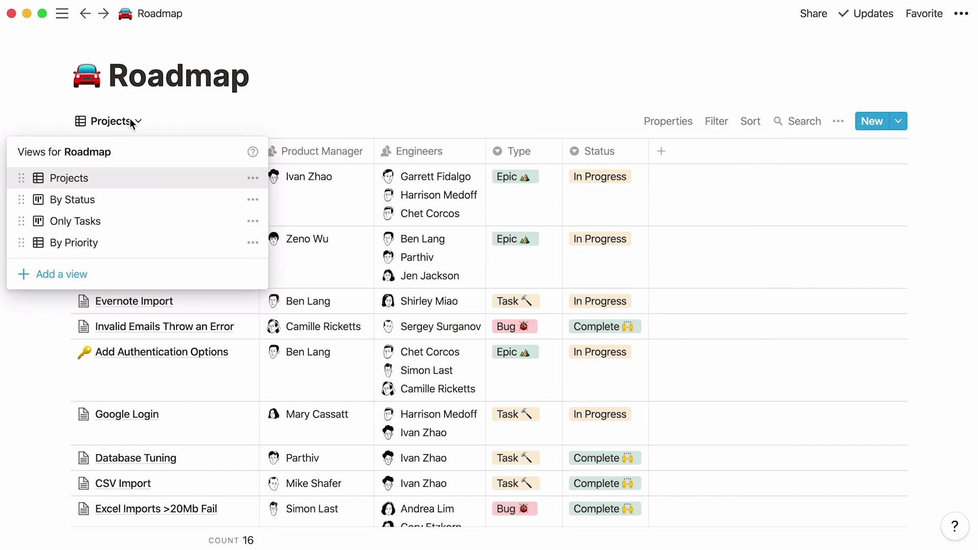
Create a calendar view of the Roadmap named 'Epic Calendar'
click(43, 275)
click(360, 258)
text(E)
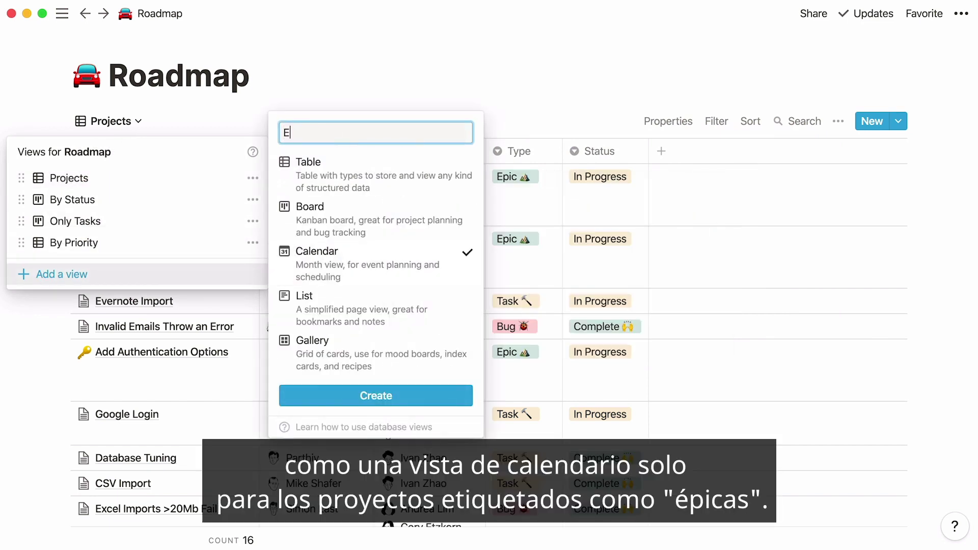
text(pic Calendar)
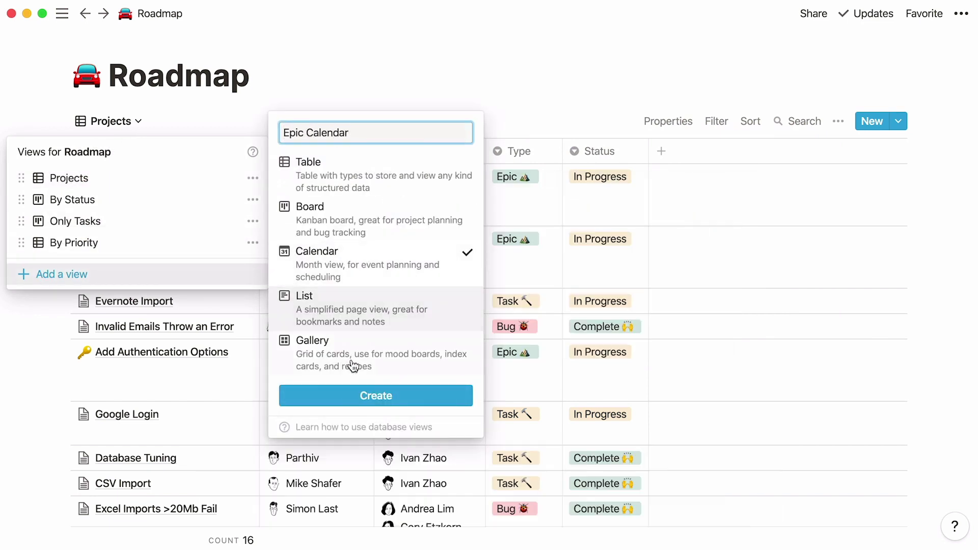
click(356, 396)
Filter the Epic Calendar to show only projects where Type is Epic
click(717, 121)
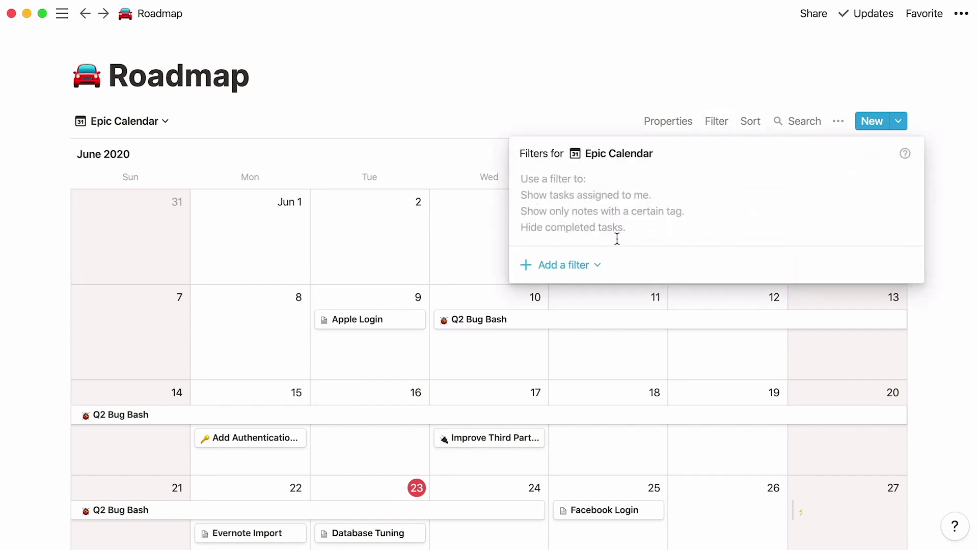
click(591, 264)
click(589, 292)
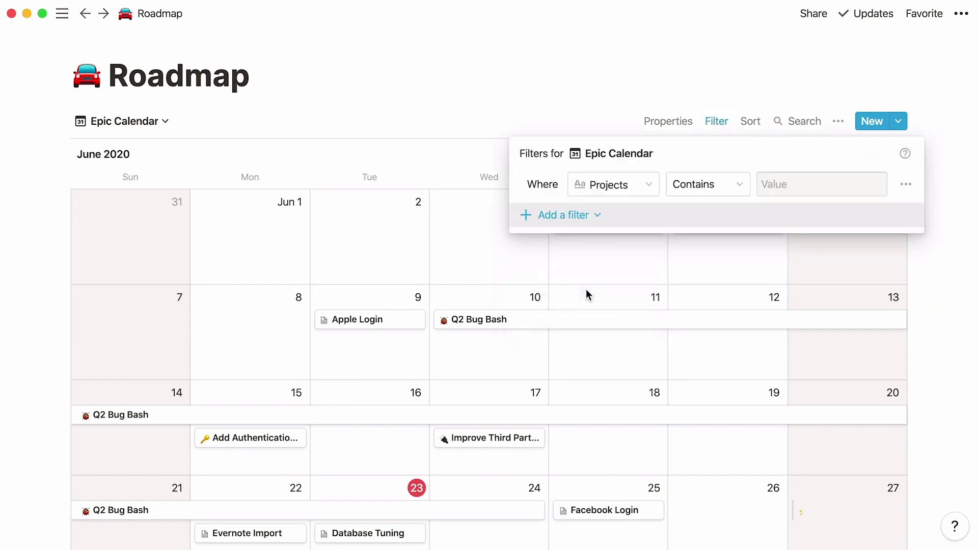
click(632, 193)
click(634, 381)
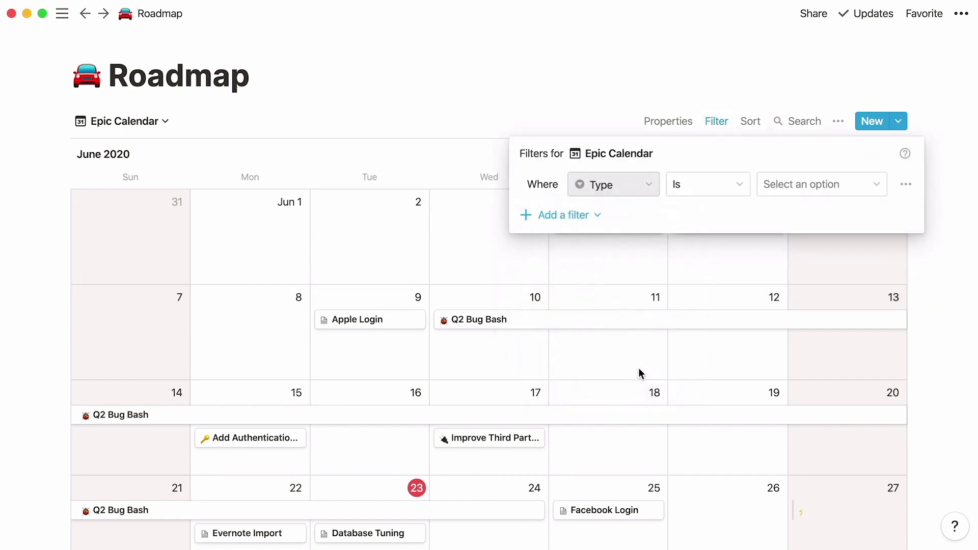
click(800, 192)
click(832, 267)
click(831, 263)
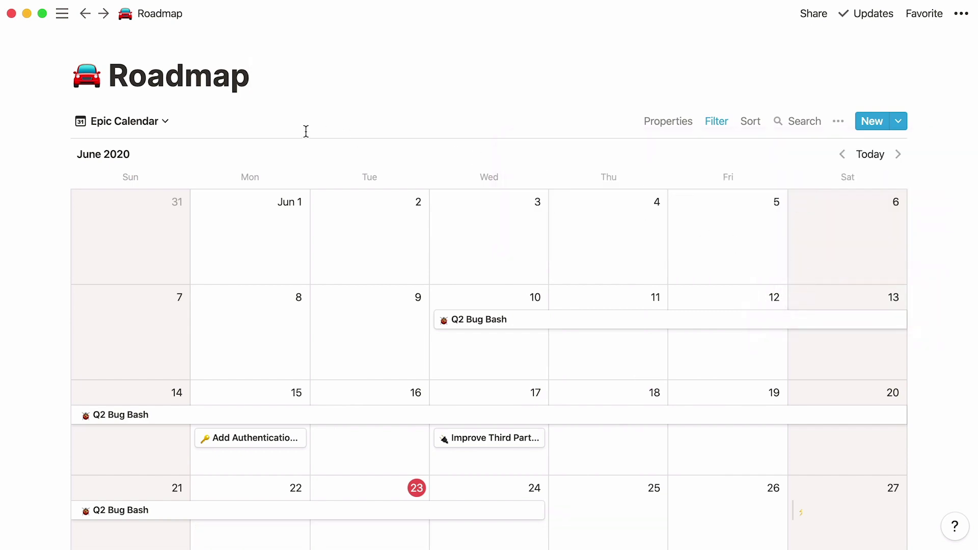
click(163, 125)
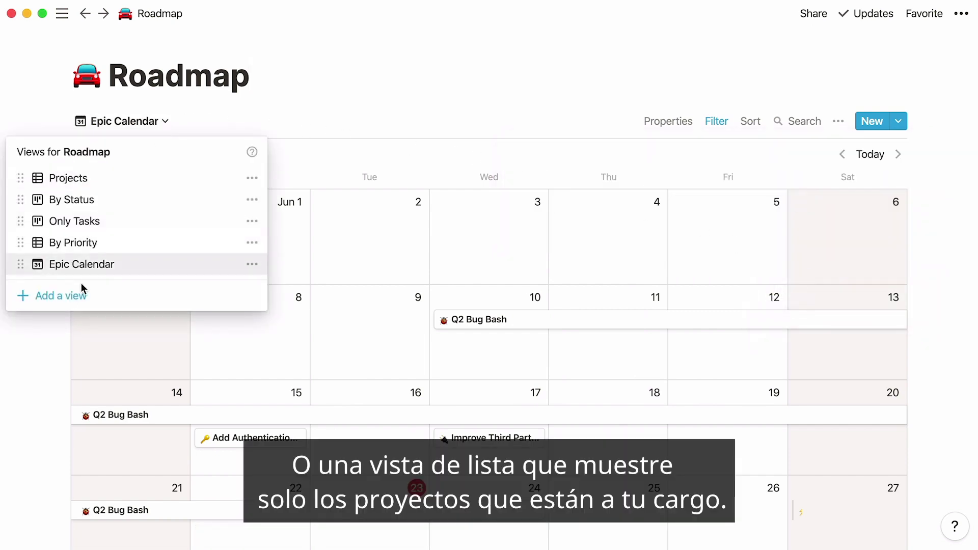
Create a new list view named 'Assigned to Me' on the Roadmap
click(89, 295)
click(298, 323)
text(Assigned to Me)
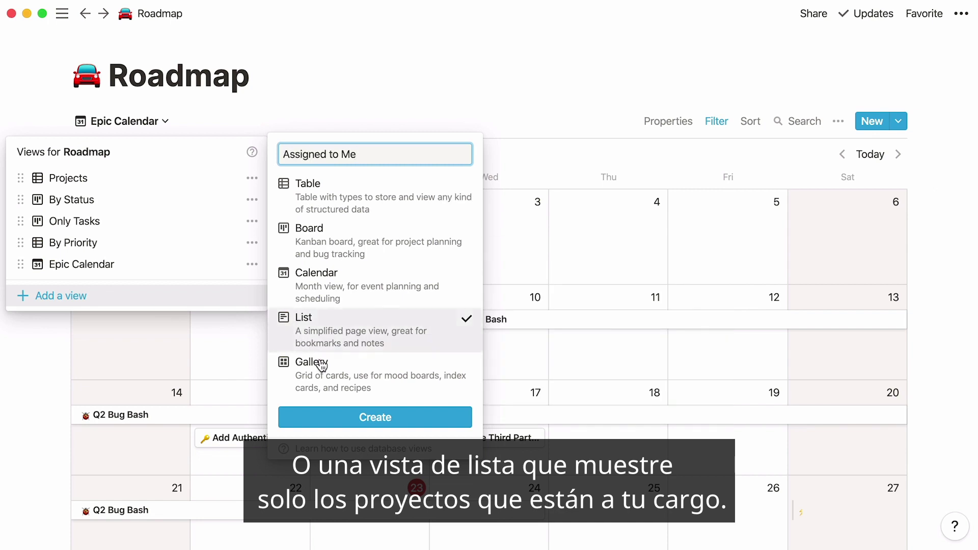
key(Return)
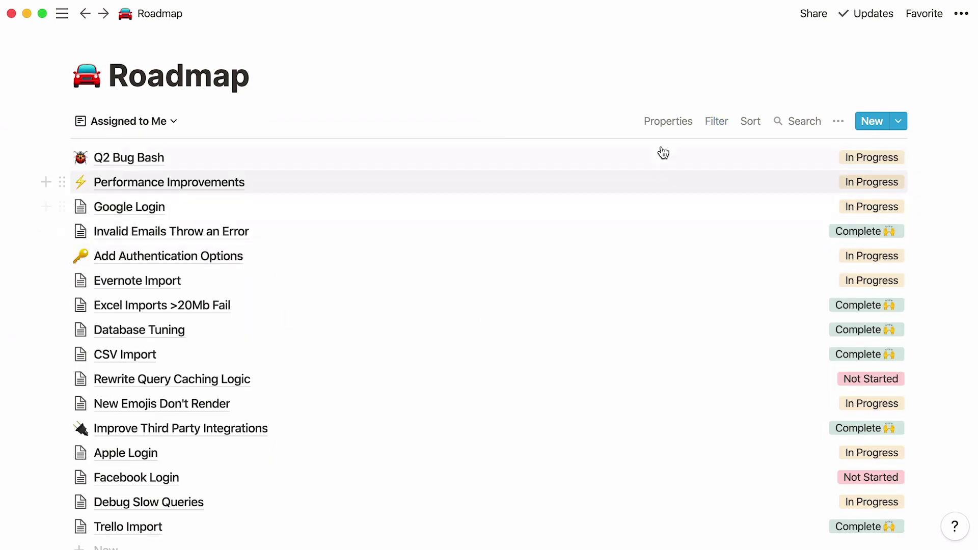
Filter the view to projects whose Product Manager contains Me
click(716, 121)
click(573, 266)
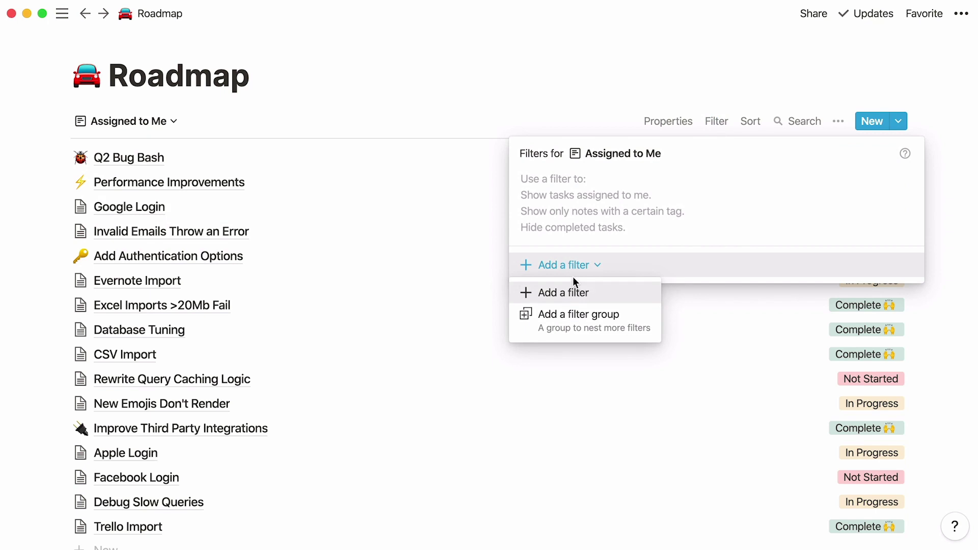
click(573, 288)
click(651, 185)
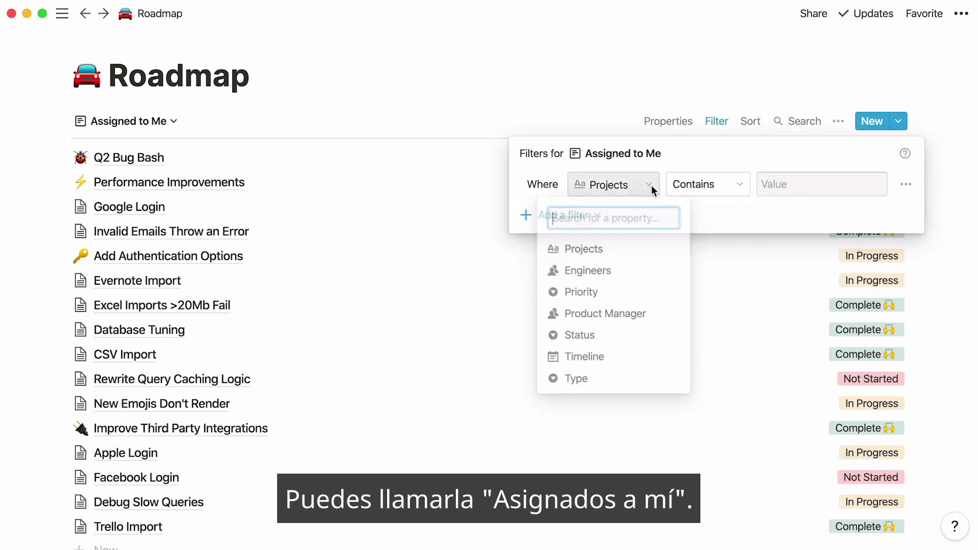
click(665, 308)
click(783, 195)
click(818, 265)
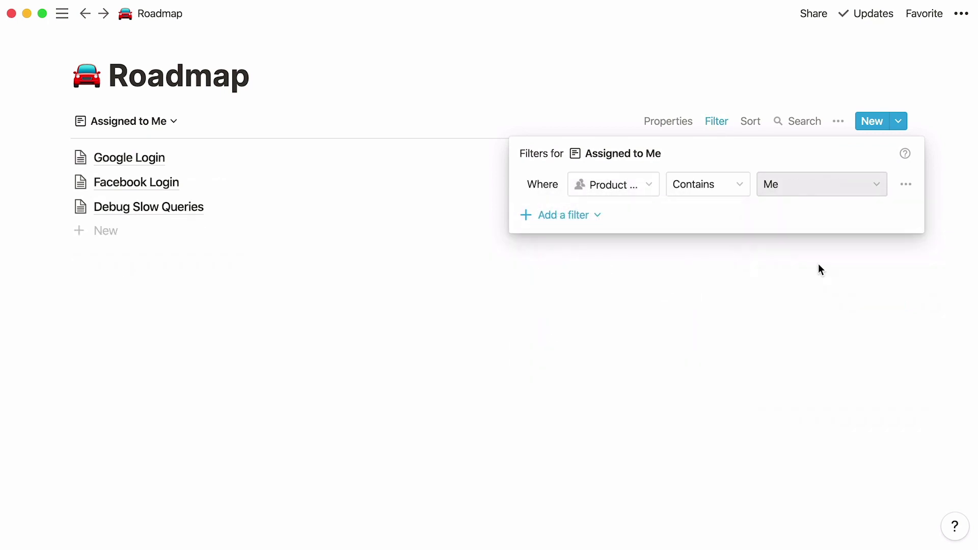
click(819, 264)
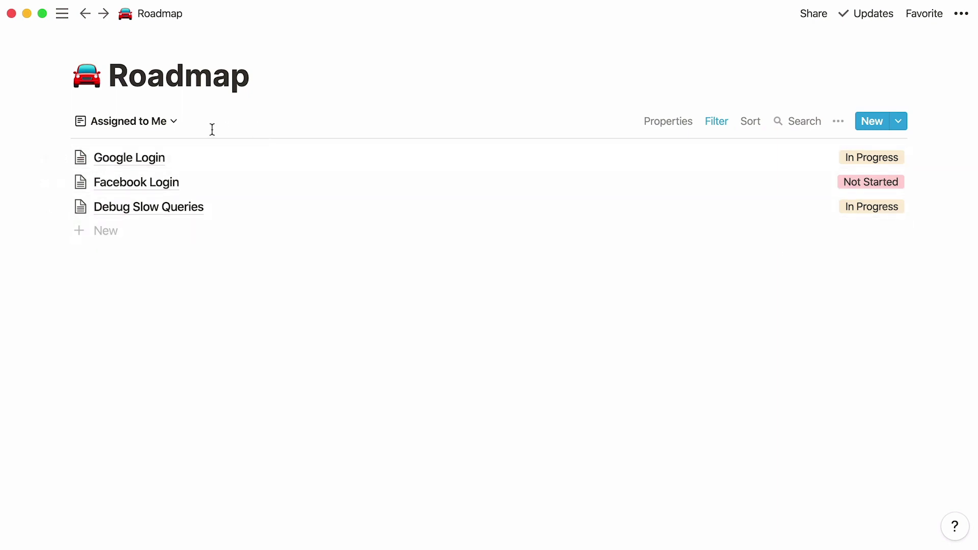
click(175, 125)
click(112, 318)
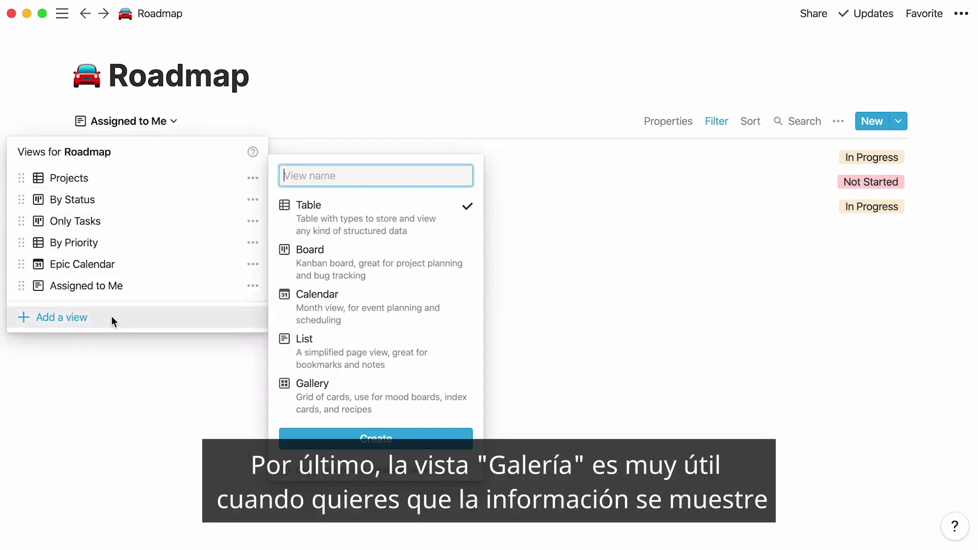
Return to the Employee Directory and switch it to the Gallery view
mouse_move(288, 404)
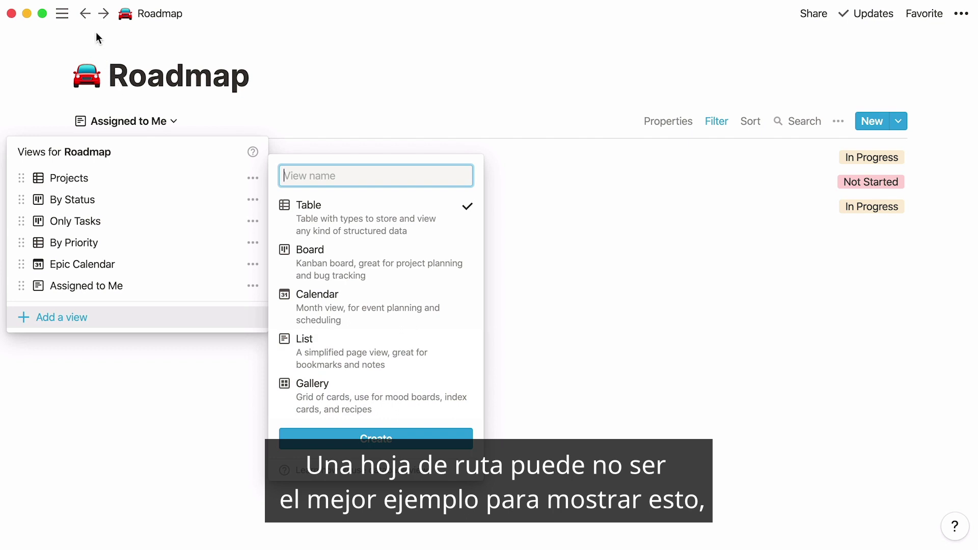
click(86, 13)
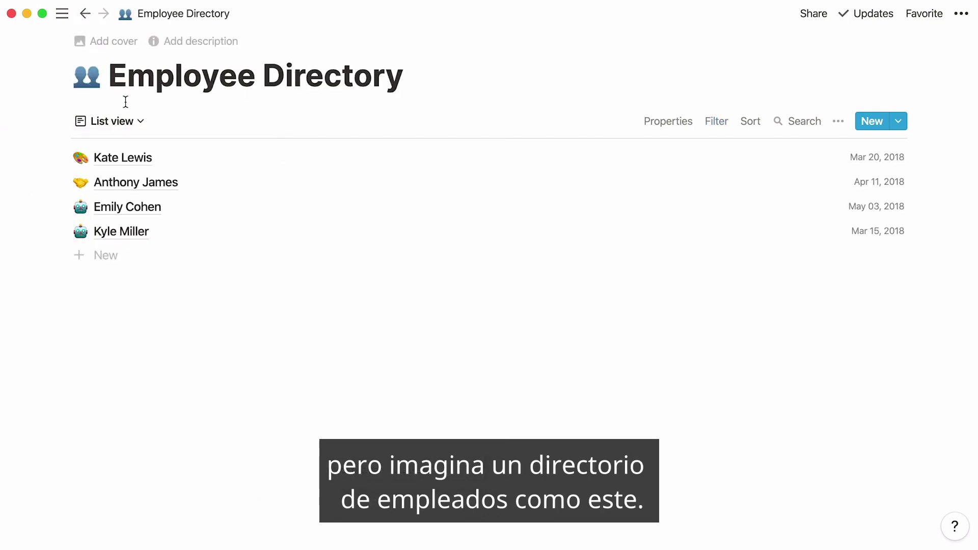
click(139, 121)
click(149, 178)
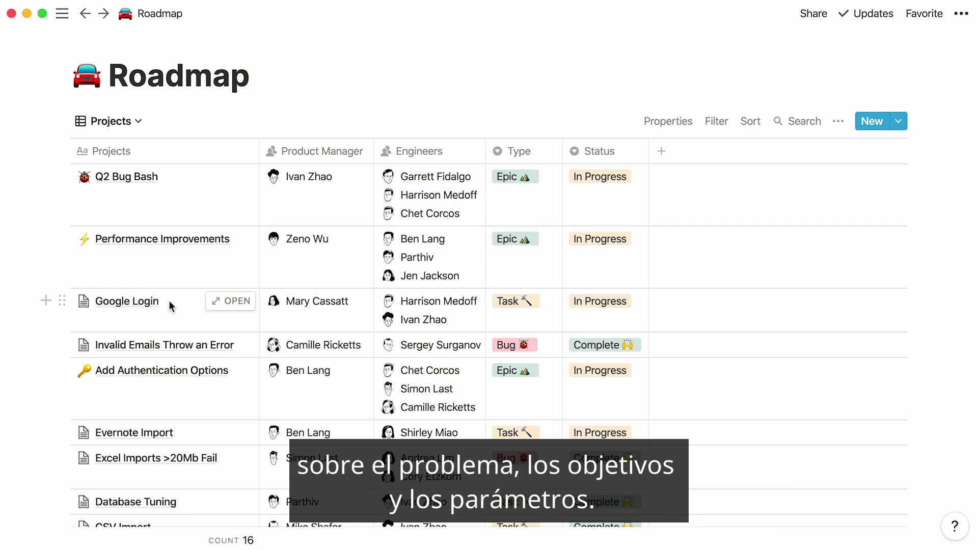
Create a new Roadmap entry from the Bug template and review its prefilled sections
click(897, 121)
click(910, 204)
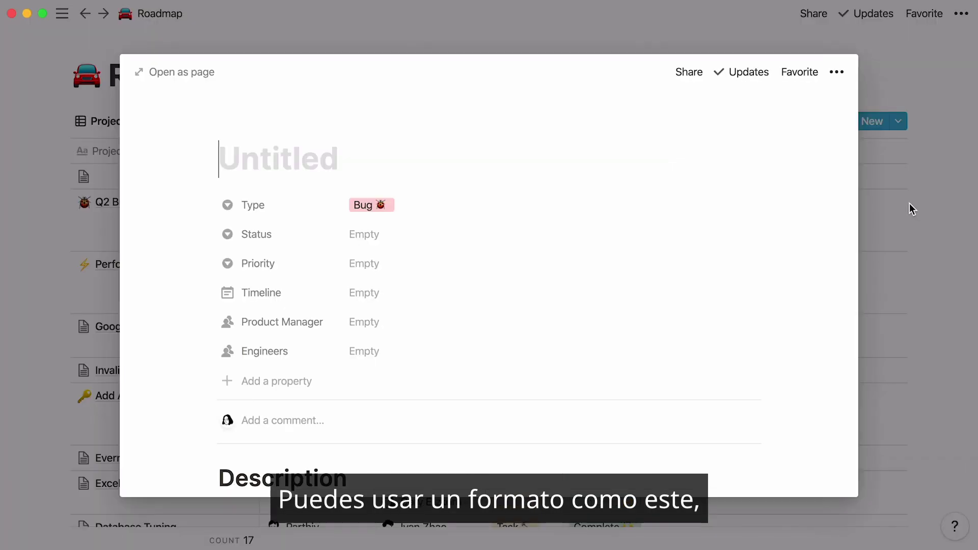
scroll(818, 242, down, 3)
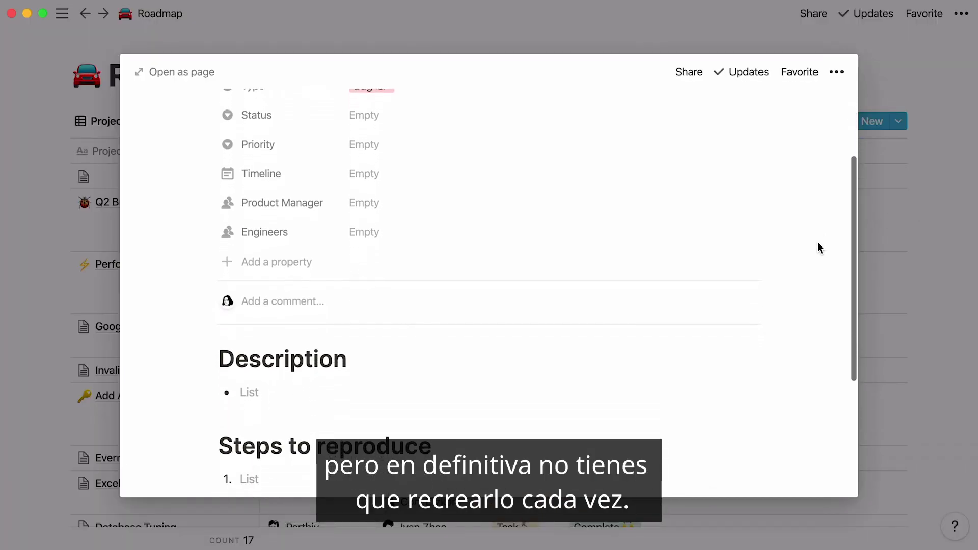
scroll(818, 243, down, 5)
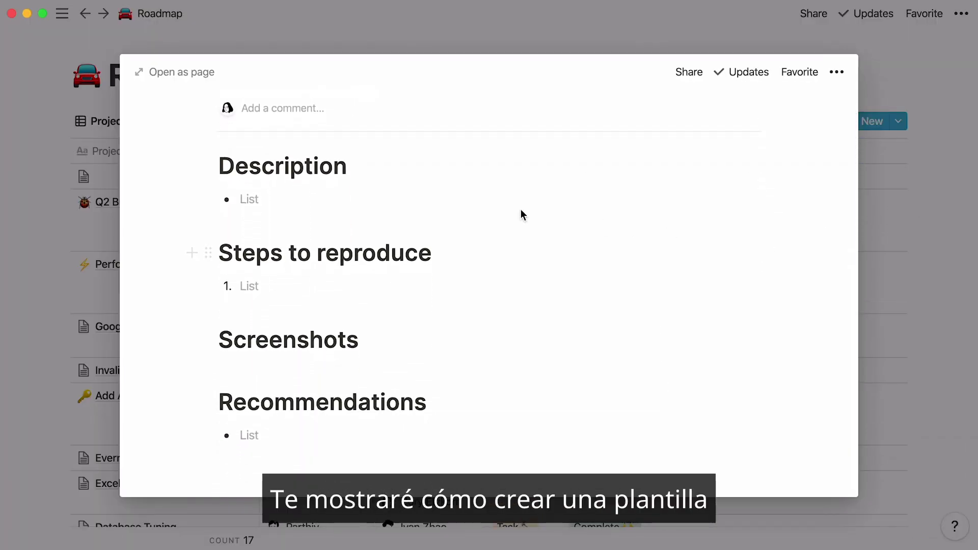
click(56, 180)
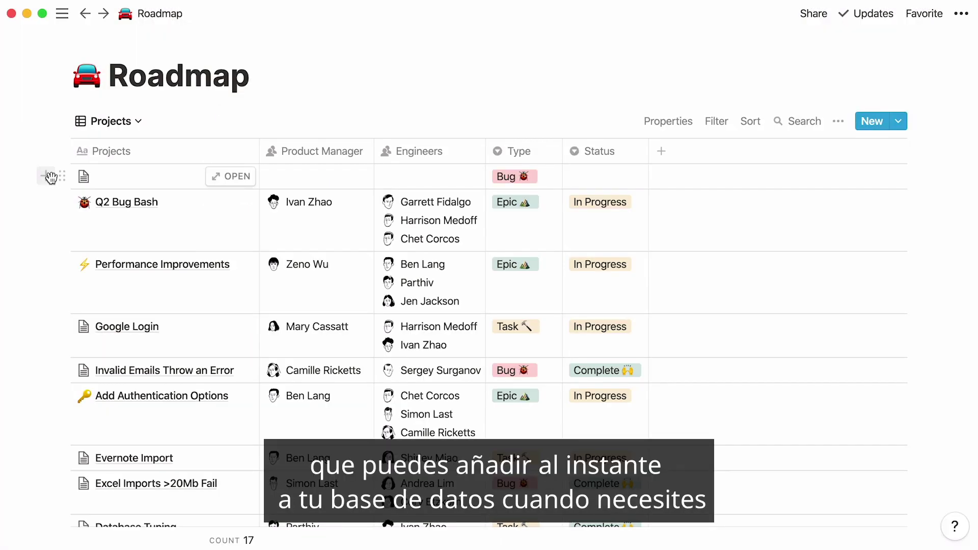
click(62, 176)
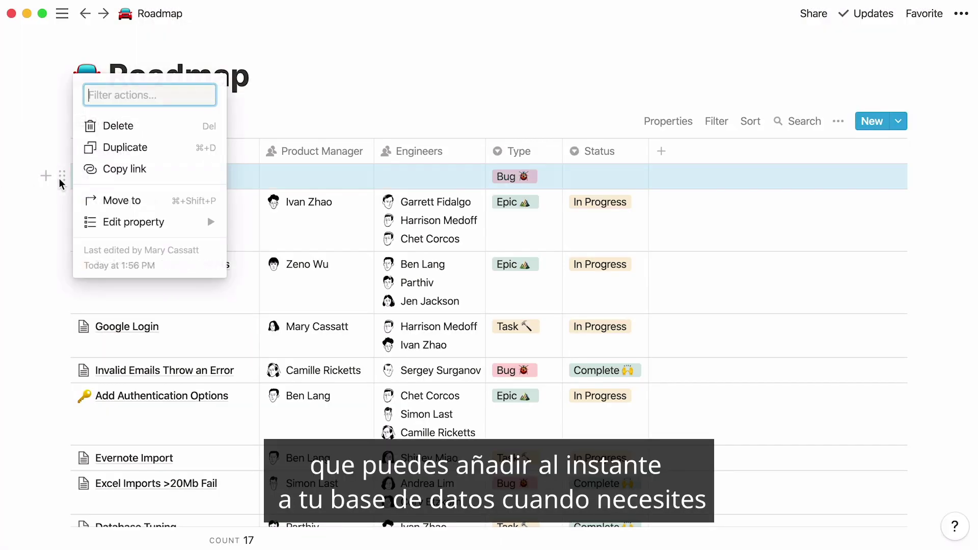
Delete the top Bug row and start a new Roadmap template titled 'Bug Report'
click(114, 126)
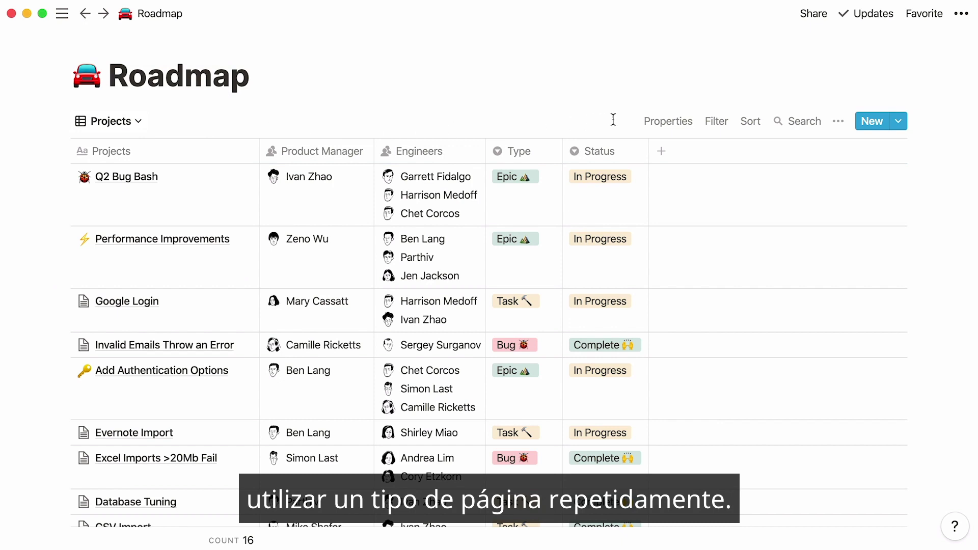
click(898, 121)
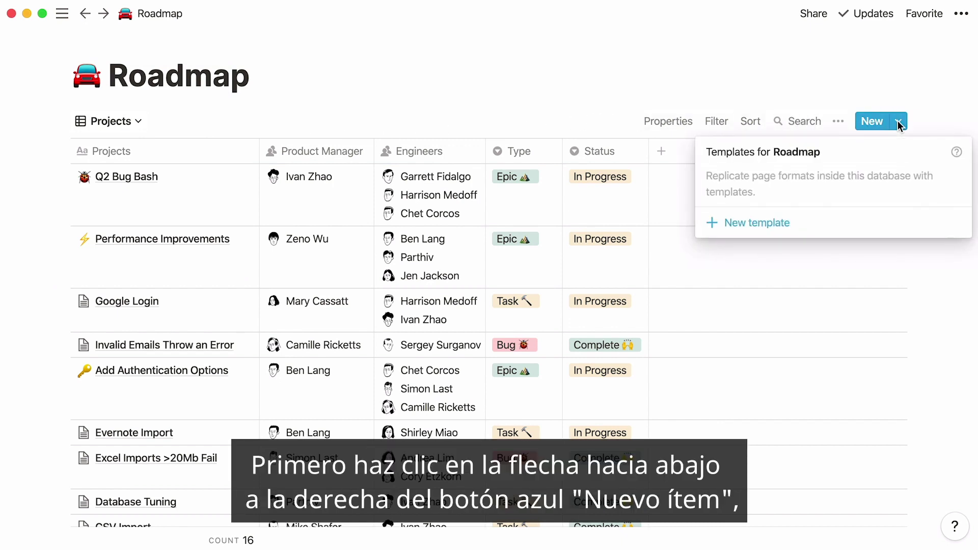
click(833, 219)
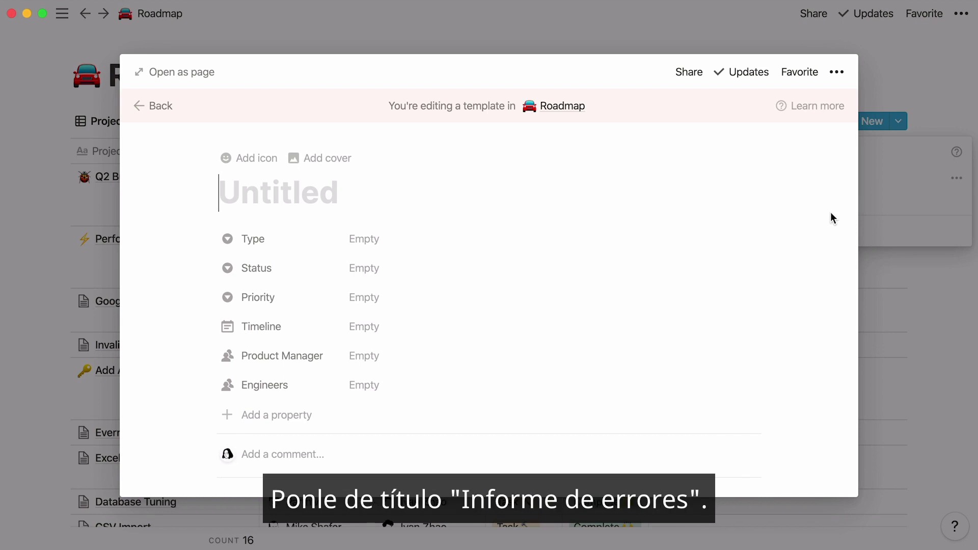
text(Bug Re)
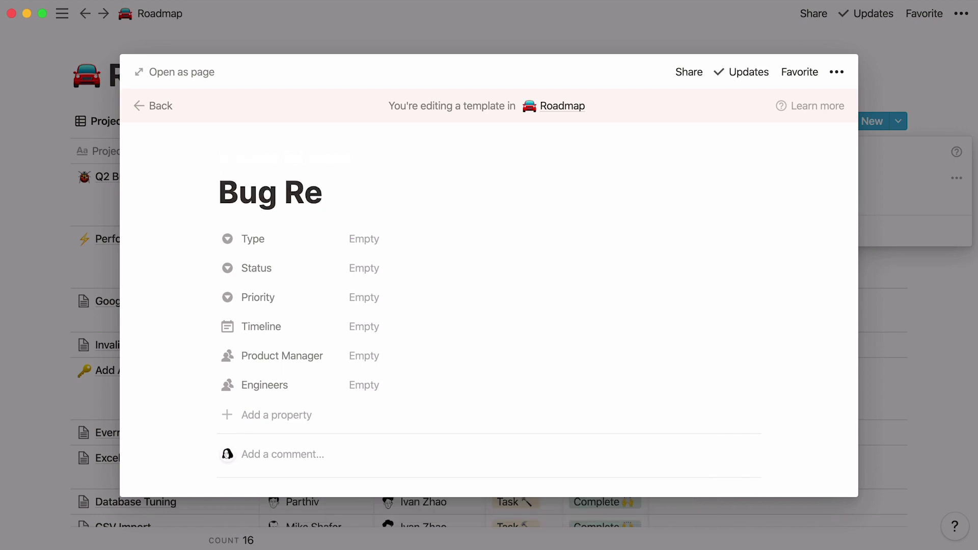
text(port)
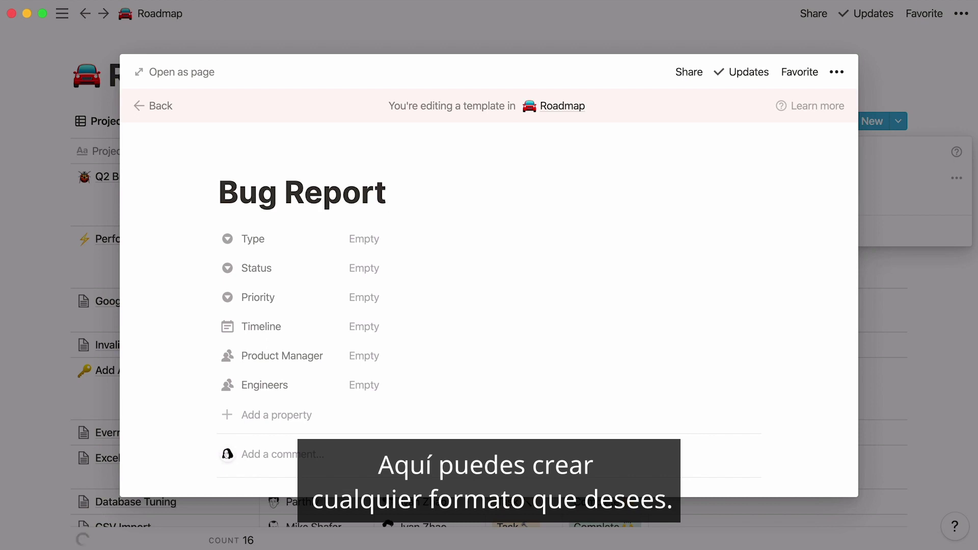
key(Return)
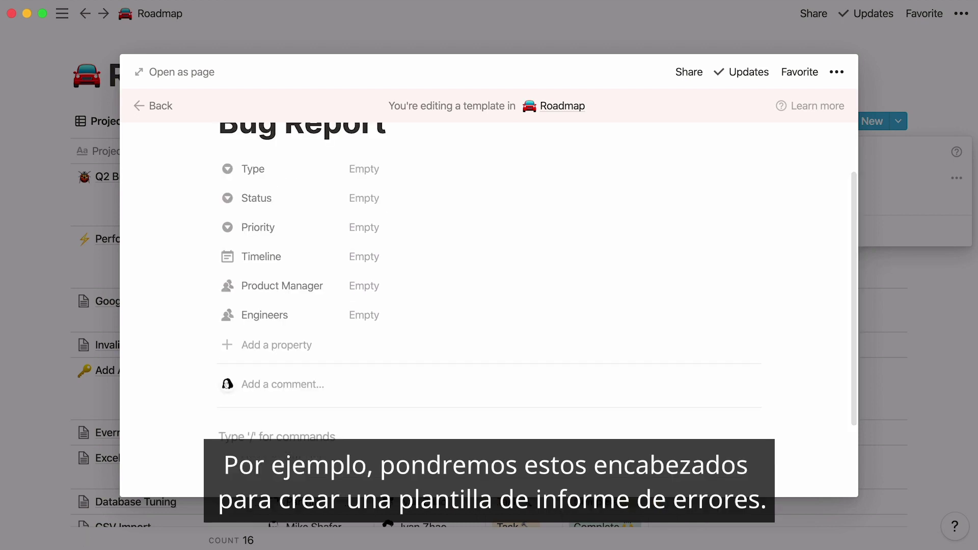
Add H1 headings Description, Steps to reproduce, Screenshots and Recommendations to the template
text(# Description)
key(Return)
text(# Steps to reproduce)
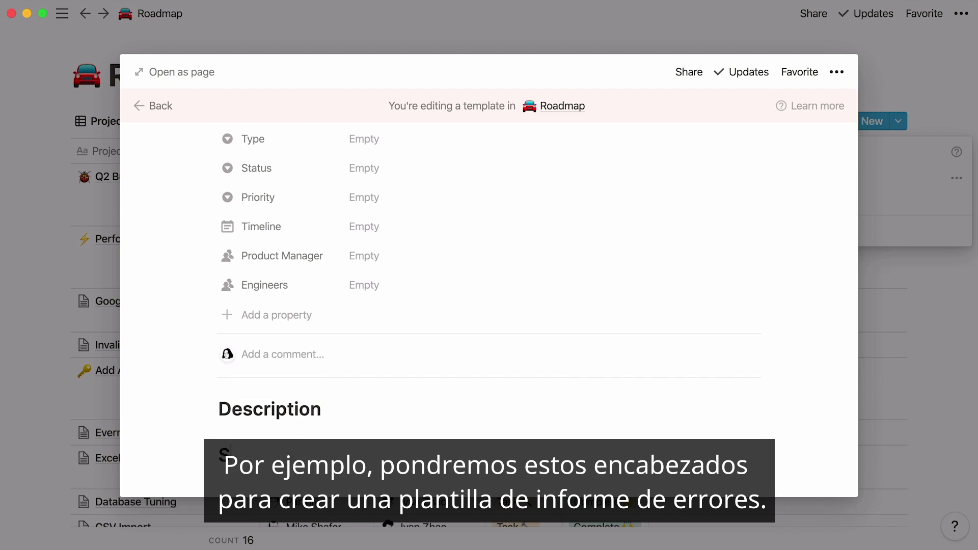
key(Return)
text(# Screenshots)
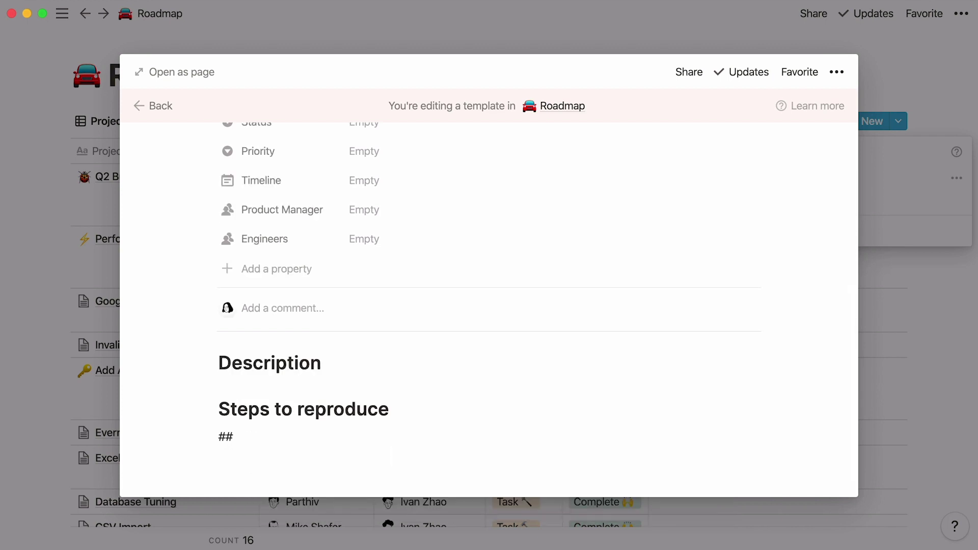
key(Return)
text(# Recomme)
text(ndations)
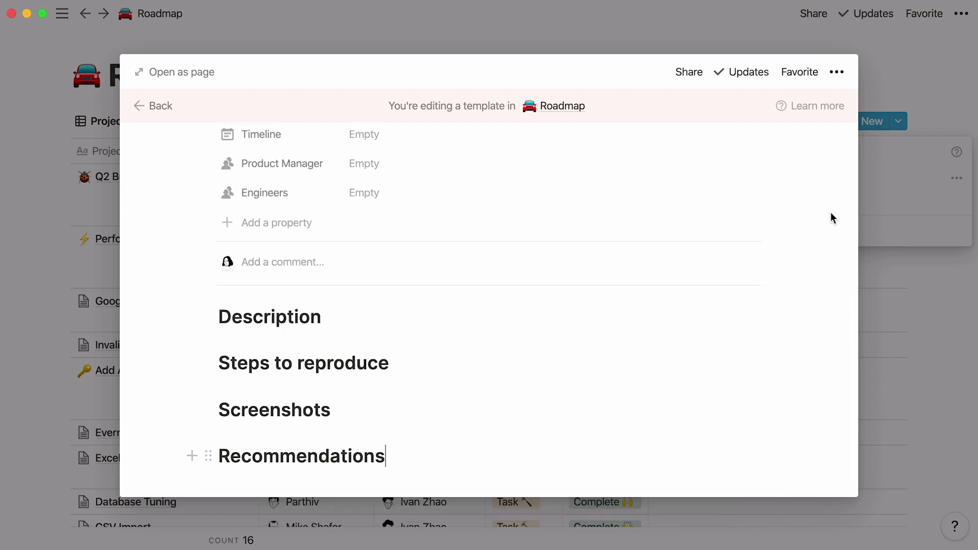
Preset the template's Type property to Bug and close it
scroll(831, 215, up, 5)
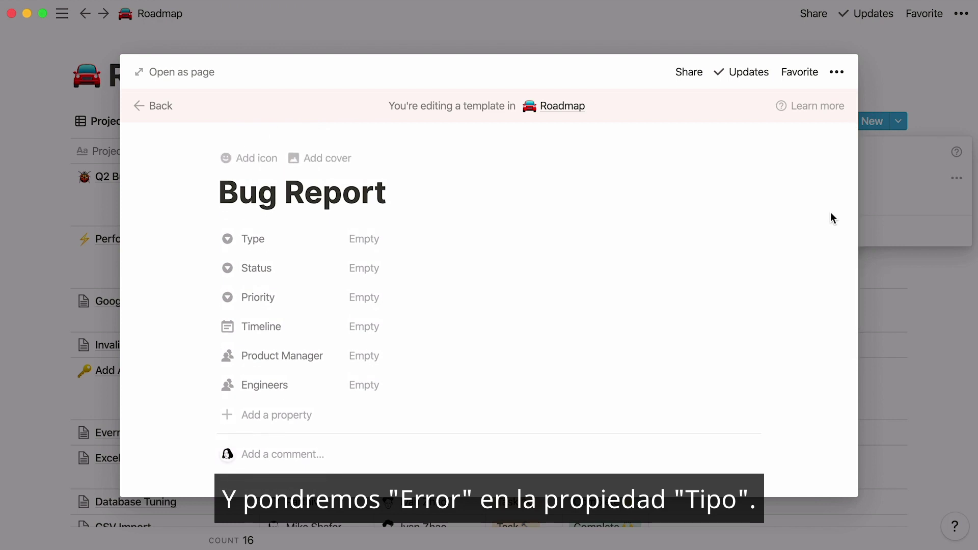
click(431, 235)
click(455, 334)
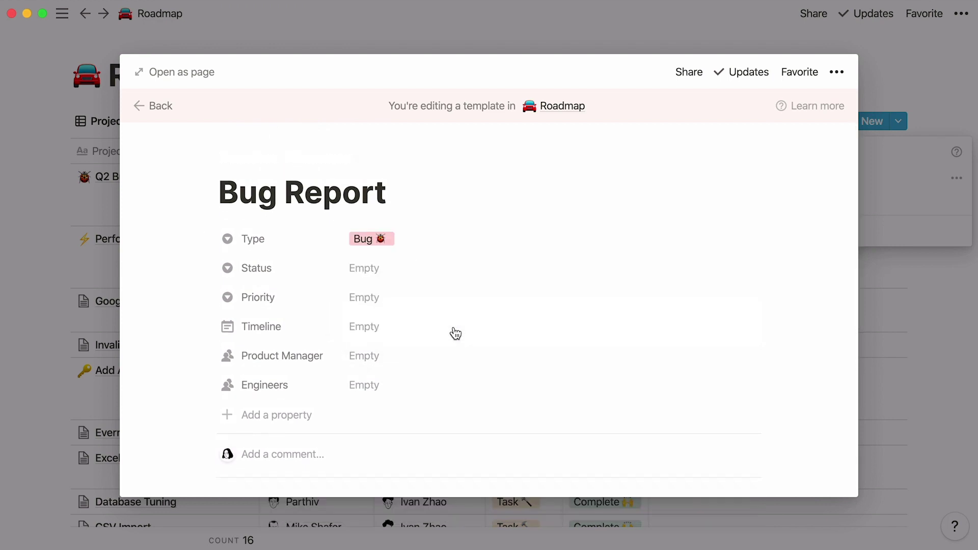
click(706, 33)
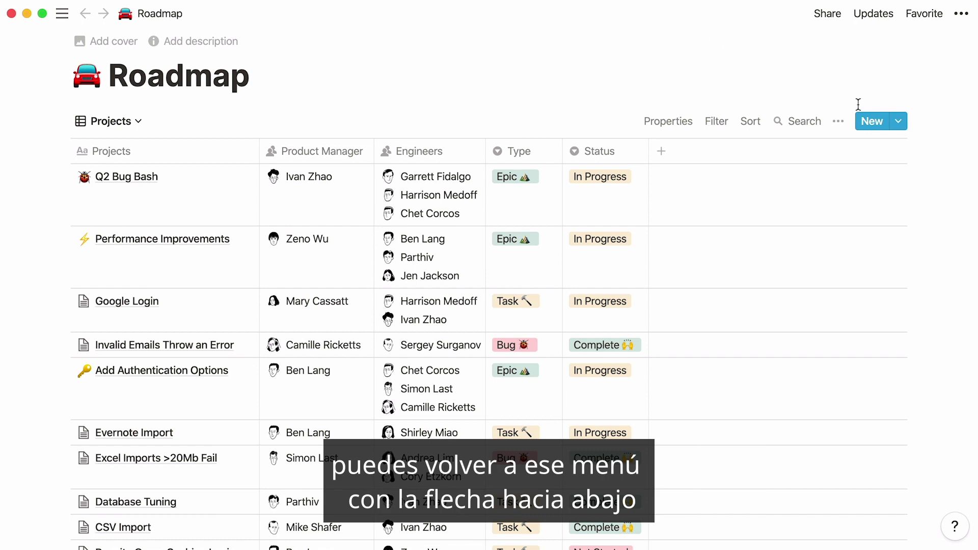
Create a Bug Report page titled 'New Emojis Don't Render'
click(899, 121)
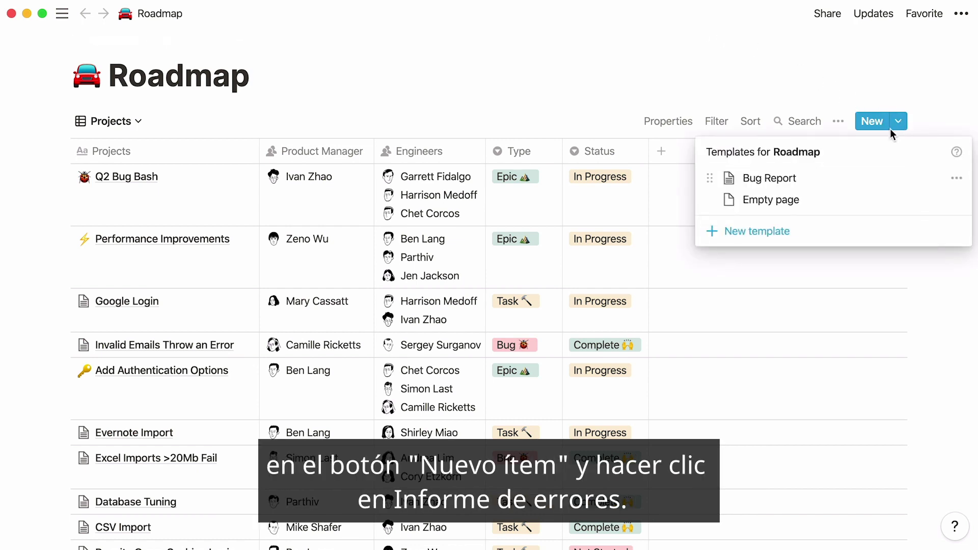
click(836, 175)
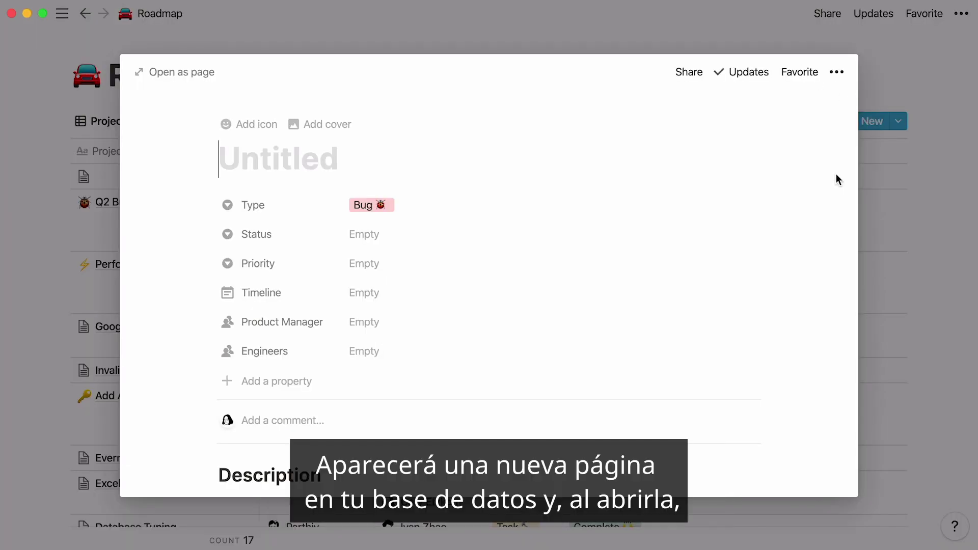
text(New Emojis Don't Render)
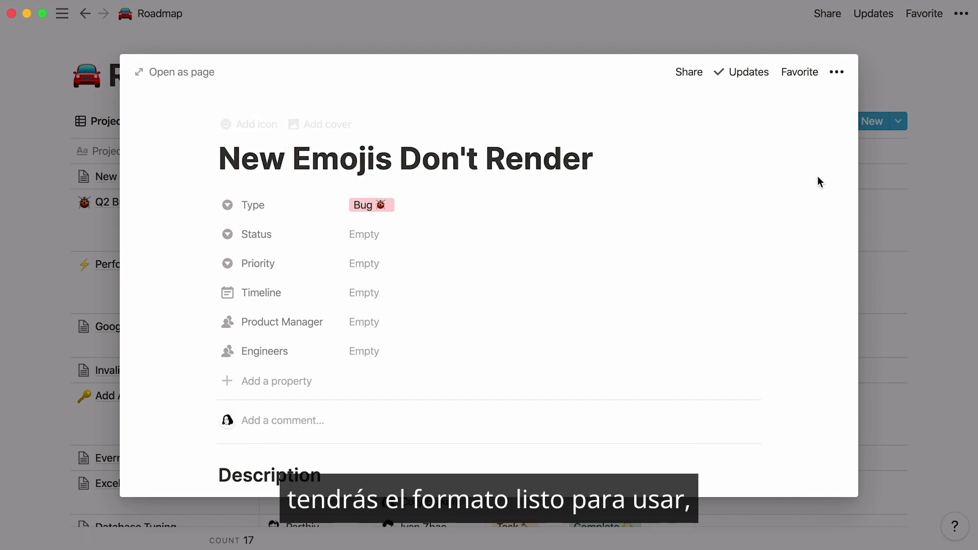
Set the bug's Status to In Progress and Priority to P1, then close it
click(522, 234)
click(523, 307)
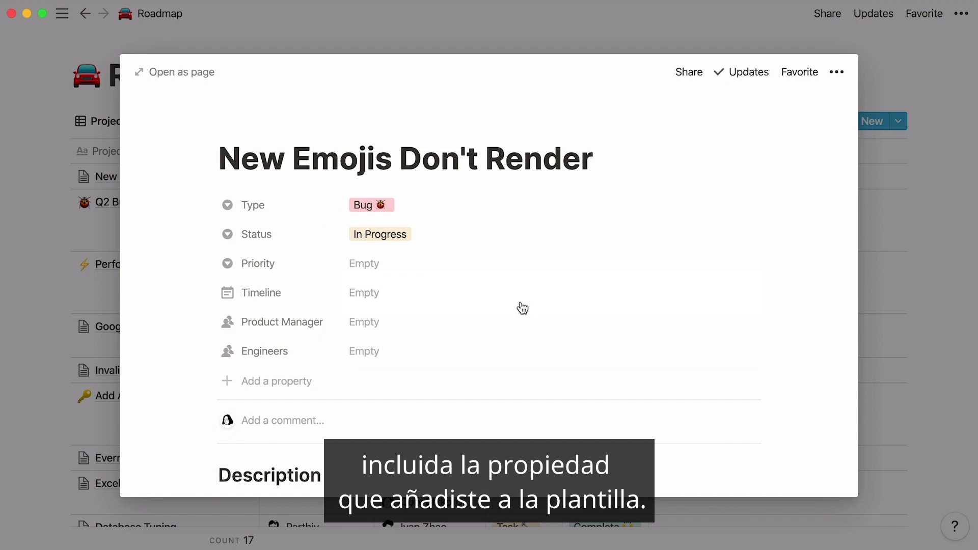
click(518, 273)
click(518, 319)
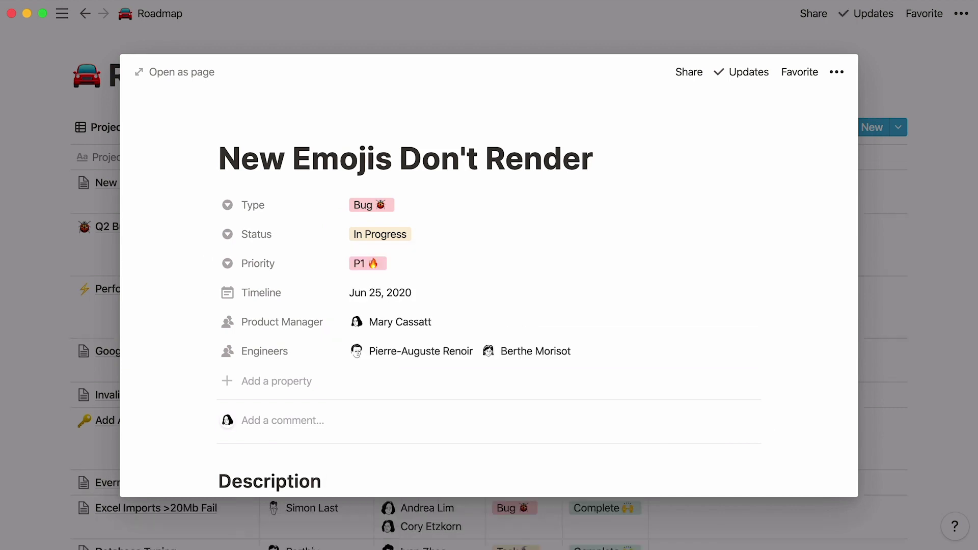
scroll(542, 271, down, 5)
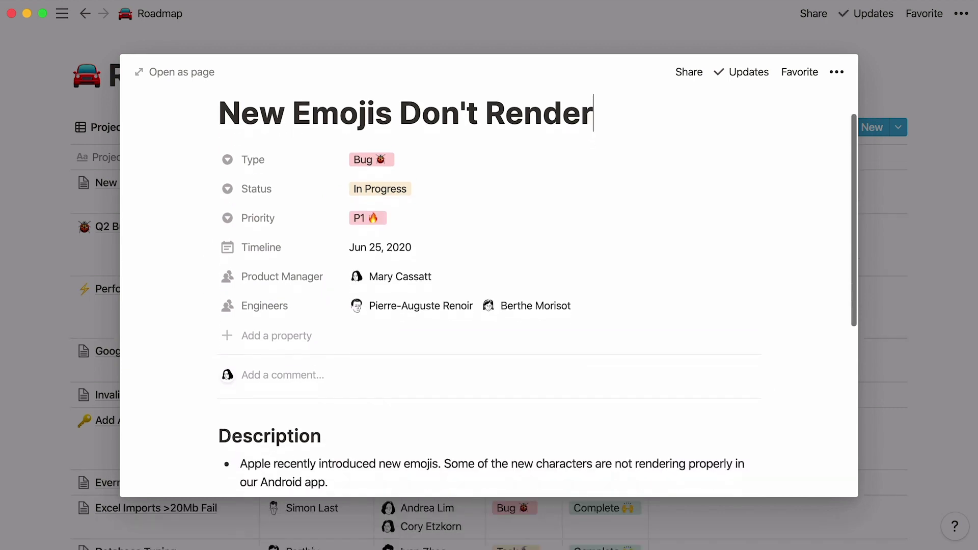
click(45, 166)
click(900, 121)
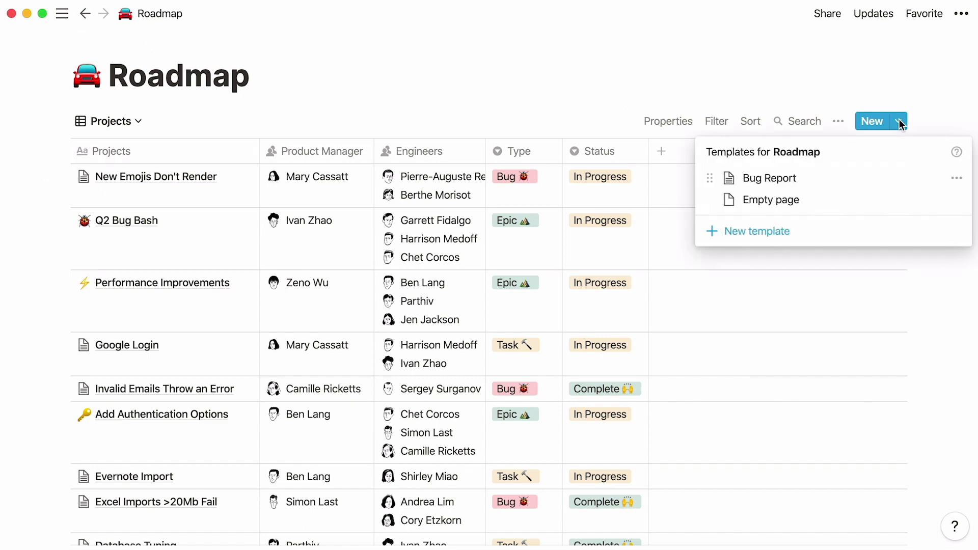
Check the Bug Report template's options and edit the Meeting Notes template
click(956, 179)
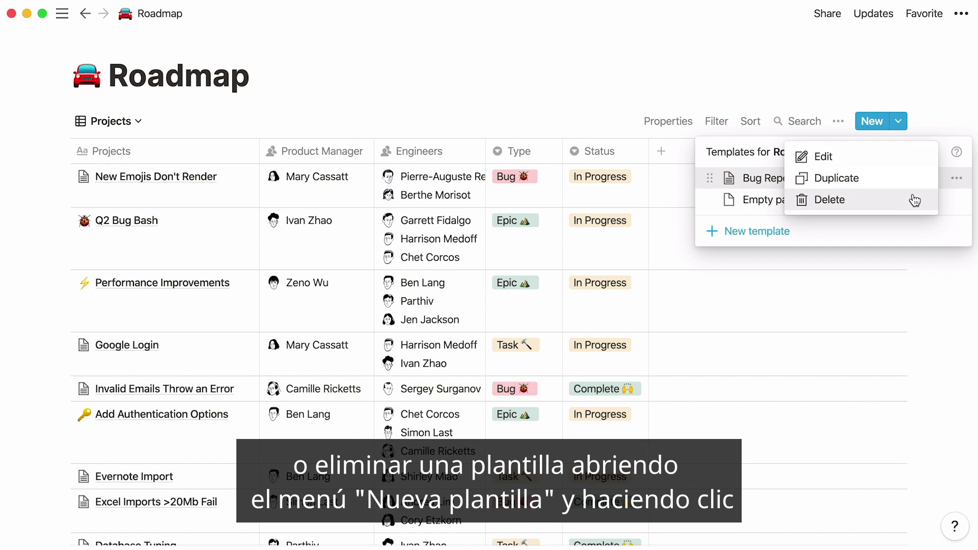
click(954, 156)
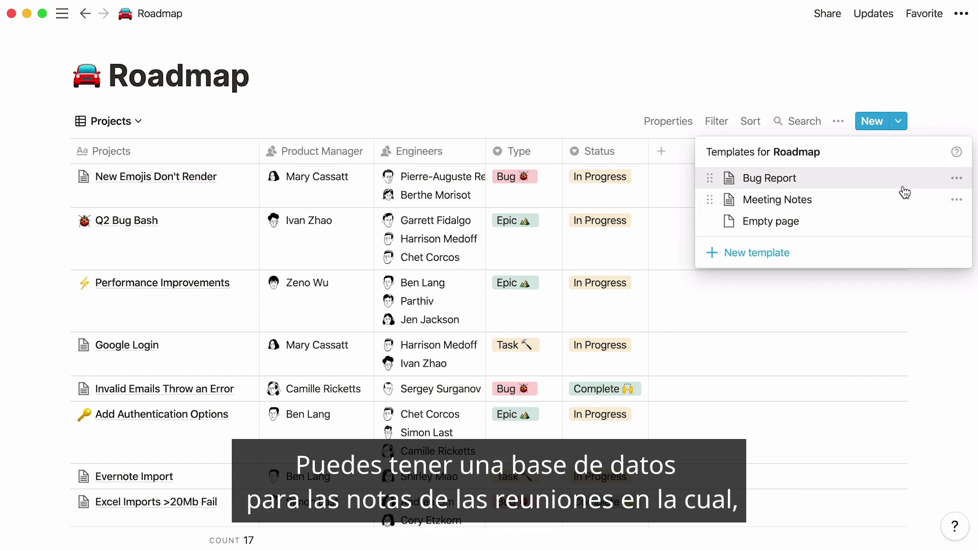
click(893, 199)
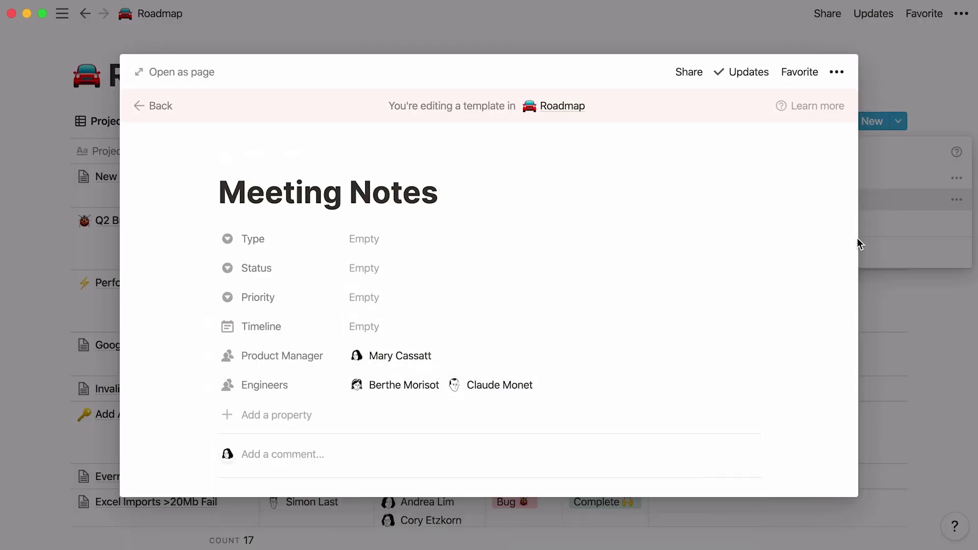
click(874, 224)
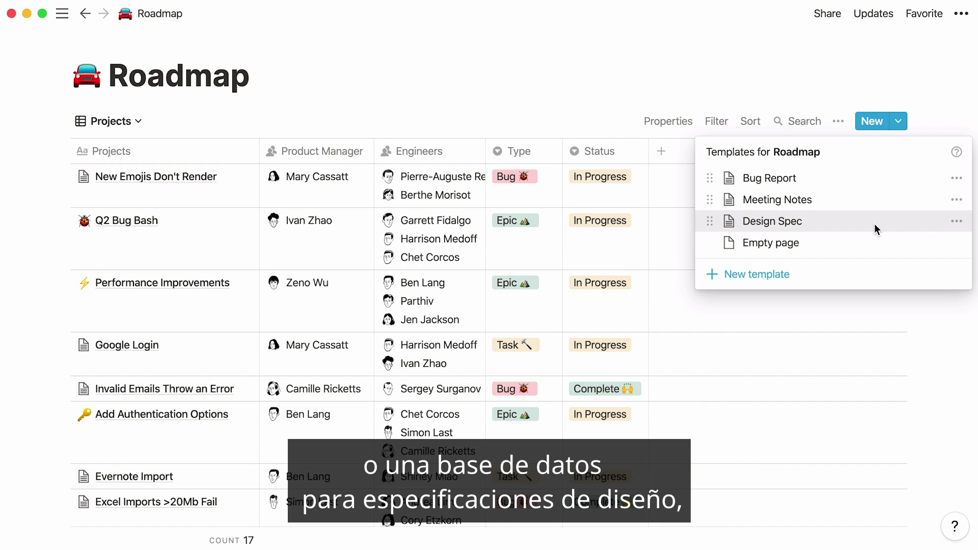
Edit the Design Spec template and review its contents
click(874, 224)
scroll(489, 306, down, 3)
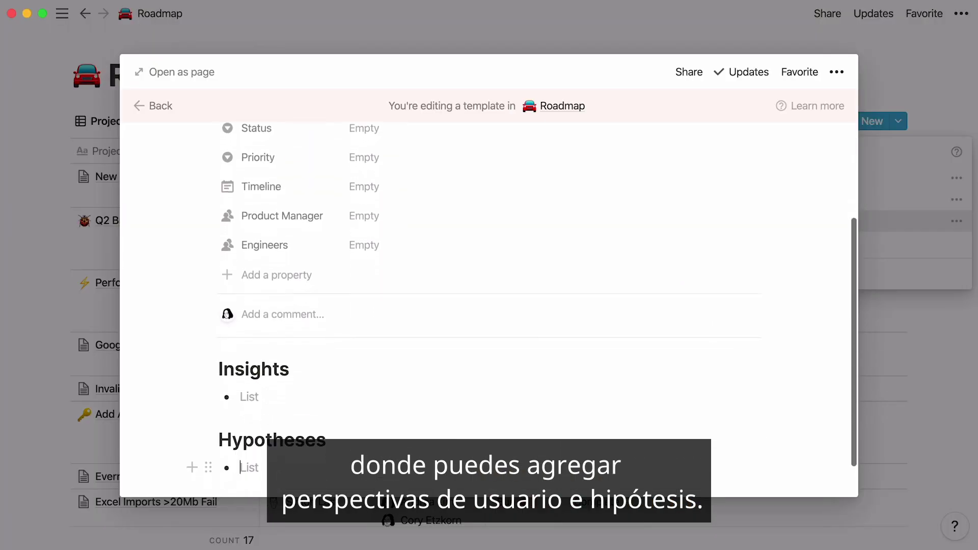
scroll(489, 306, down, 1)
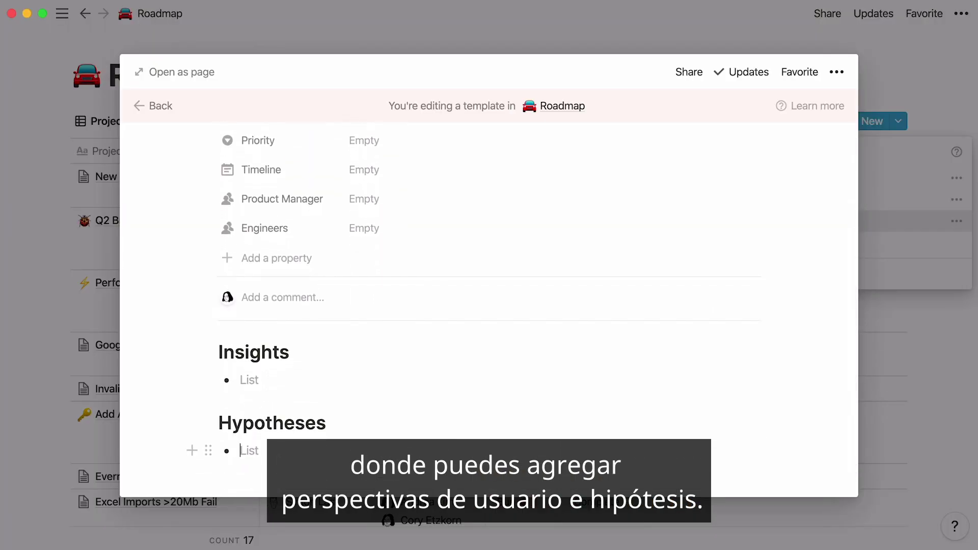
click(899, 252)
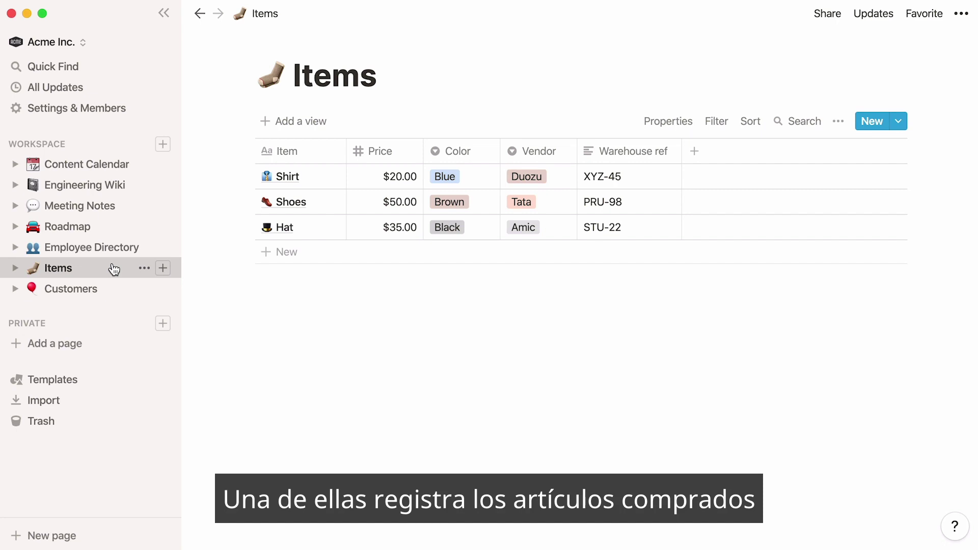
Look at the Customers database, return to Items, and collapse the sidebar
click(114, 290)
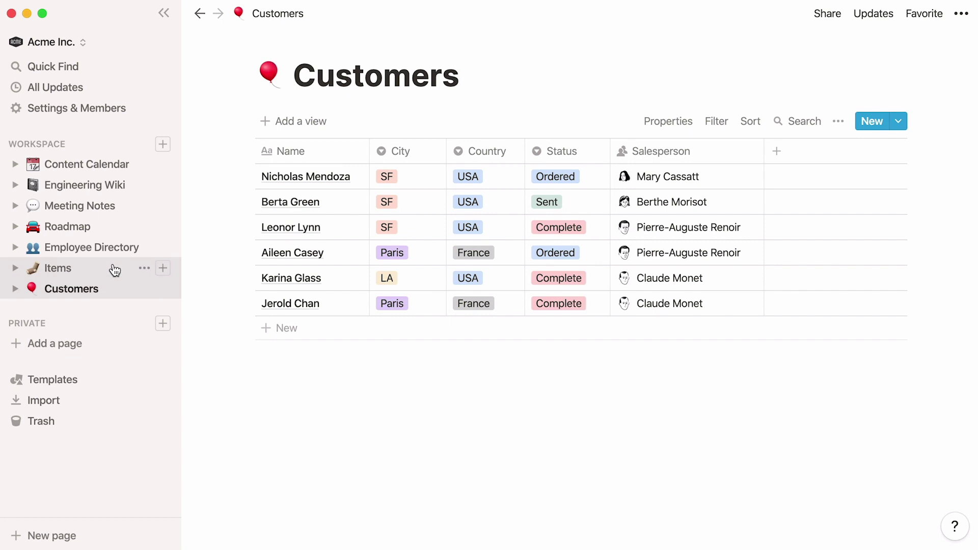
click(113, 266)
click(164, 13)
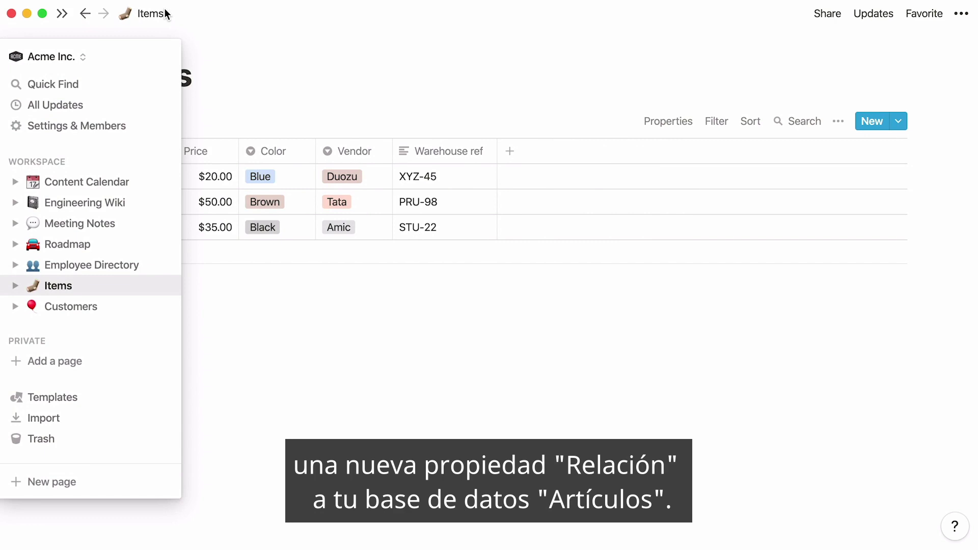
Add a new Items column of type Relation linked to the Customers database
click(509, 150)
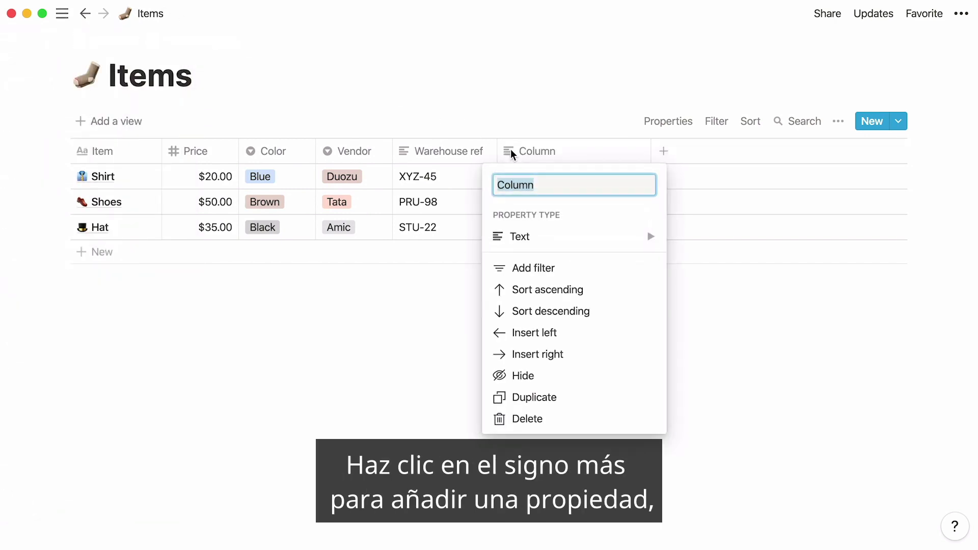
click(585, 236)
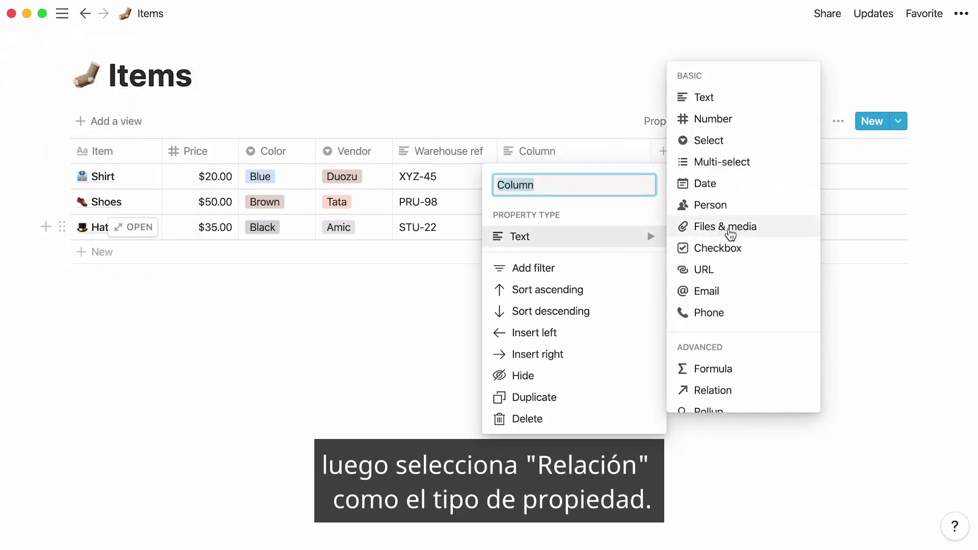
click(753, 391)
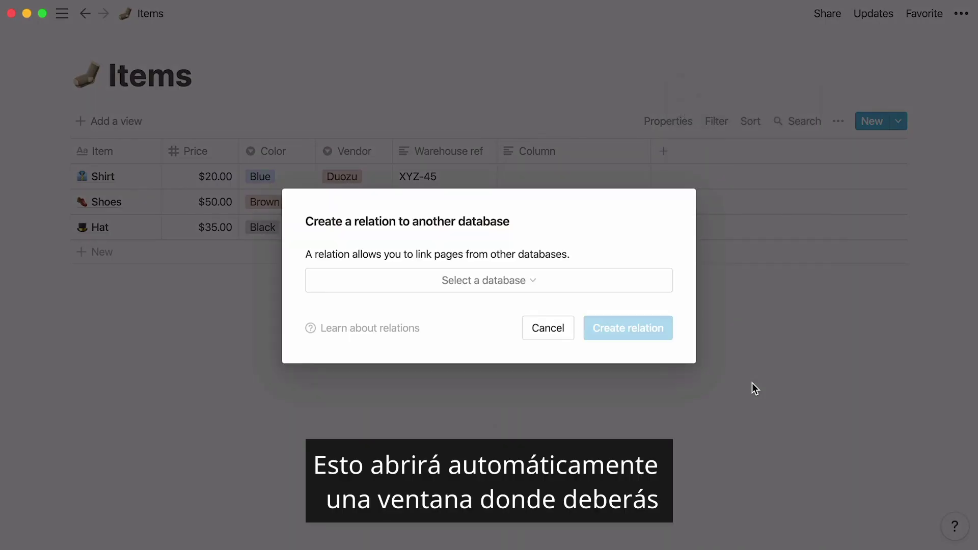
click(652, 286)
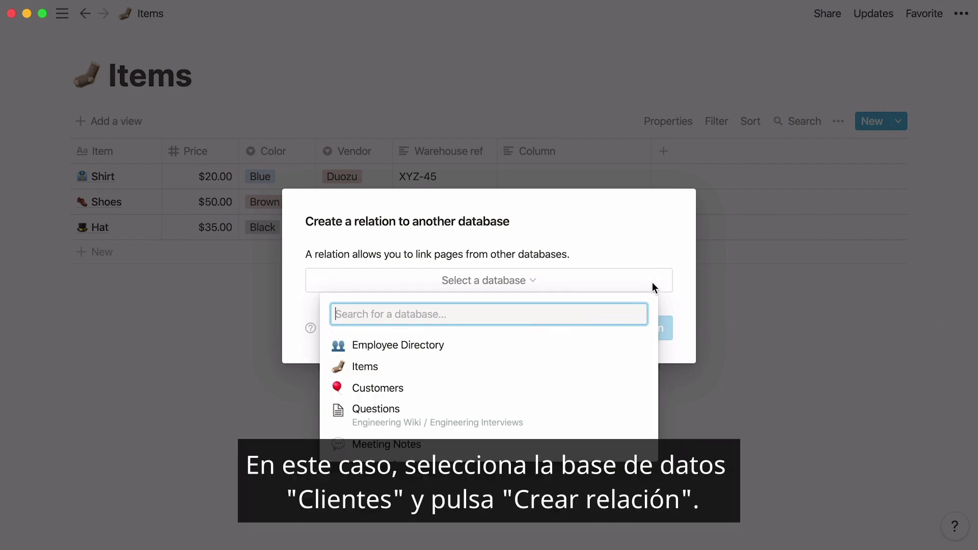
click(614, 396)
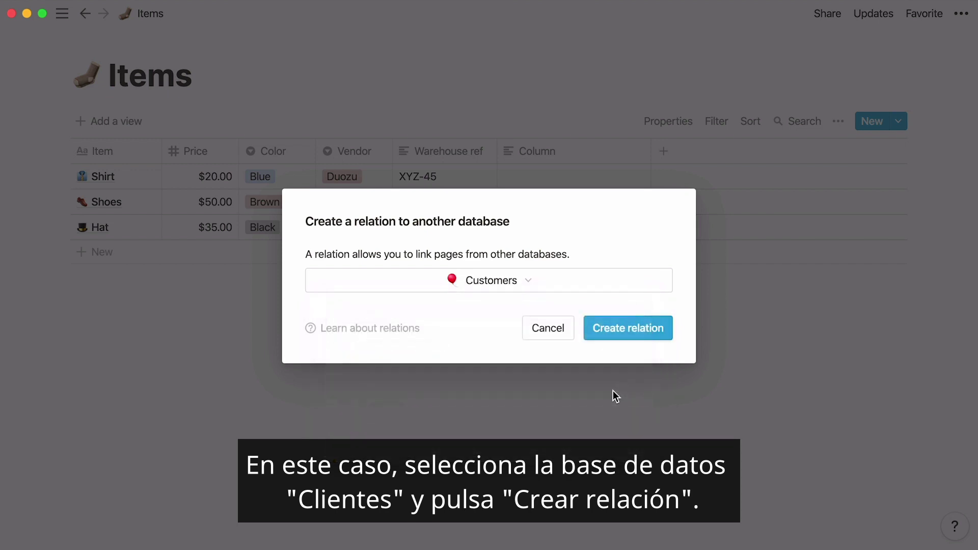
click(648, 336)
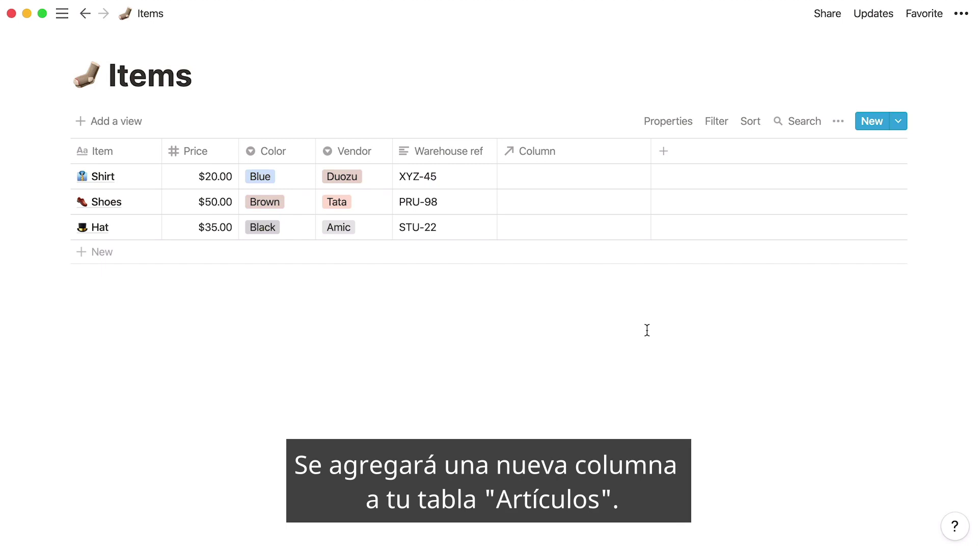
click(555, 153)
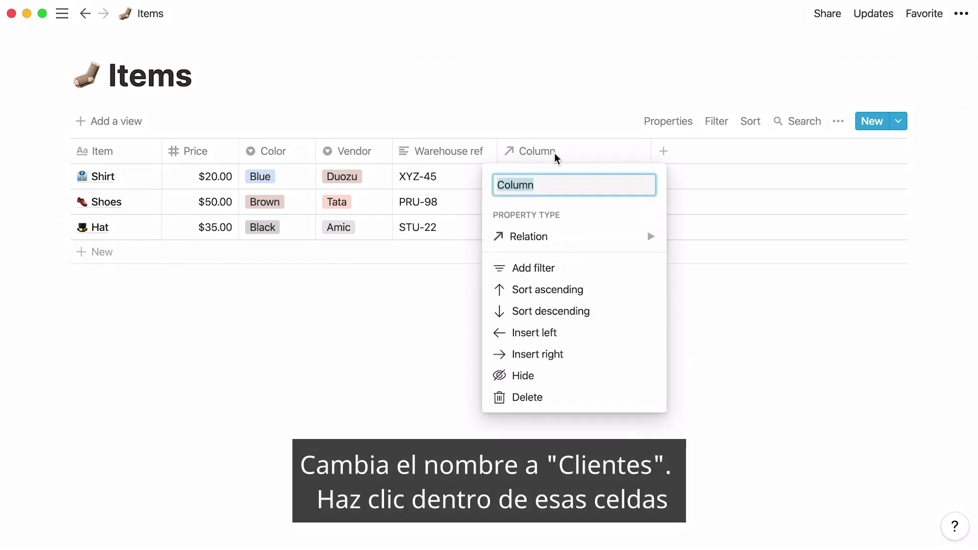
Rename the relation column to Customers and link three customers to Shirt
text(Customers)
key(Return)
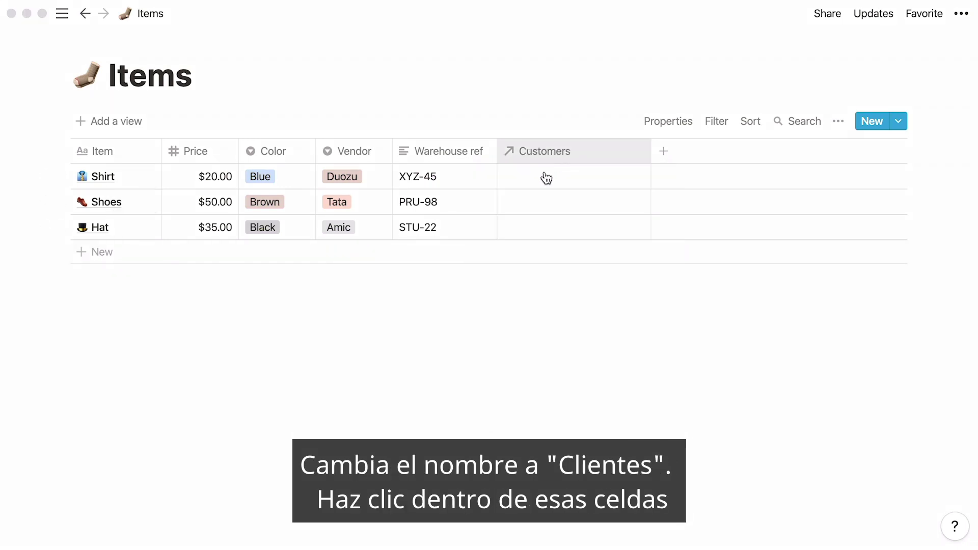
click(546, 178)
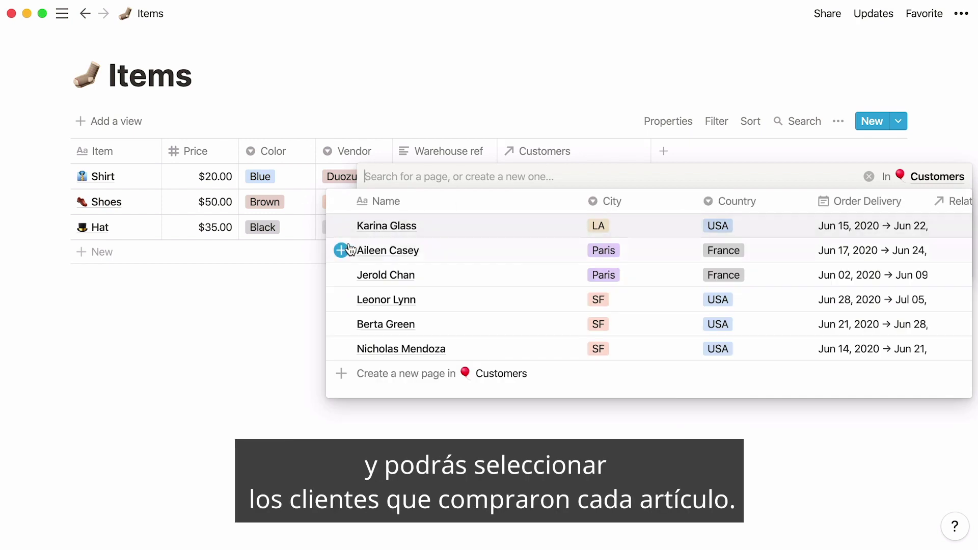
click(342, 251)
click(342, 300)
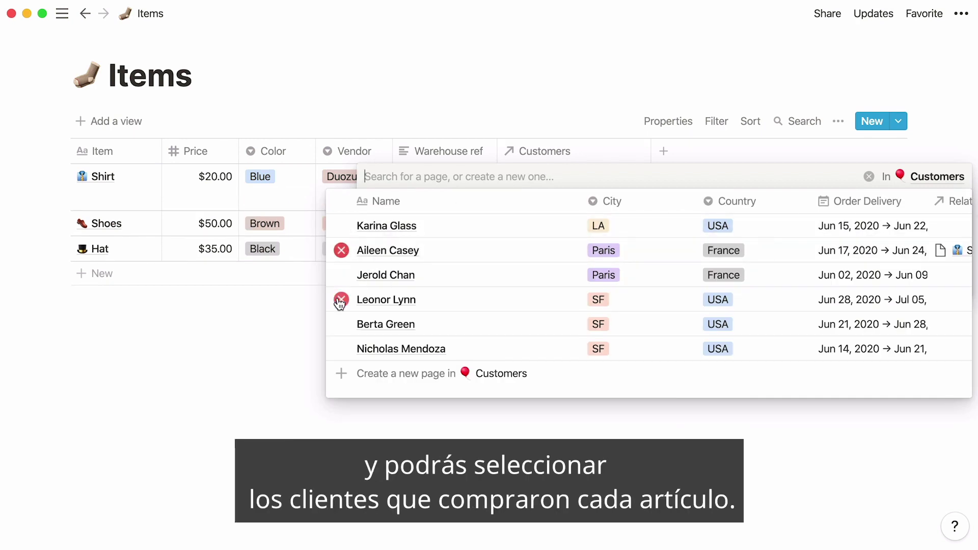
click(342, 350)
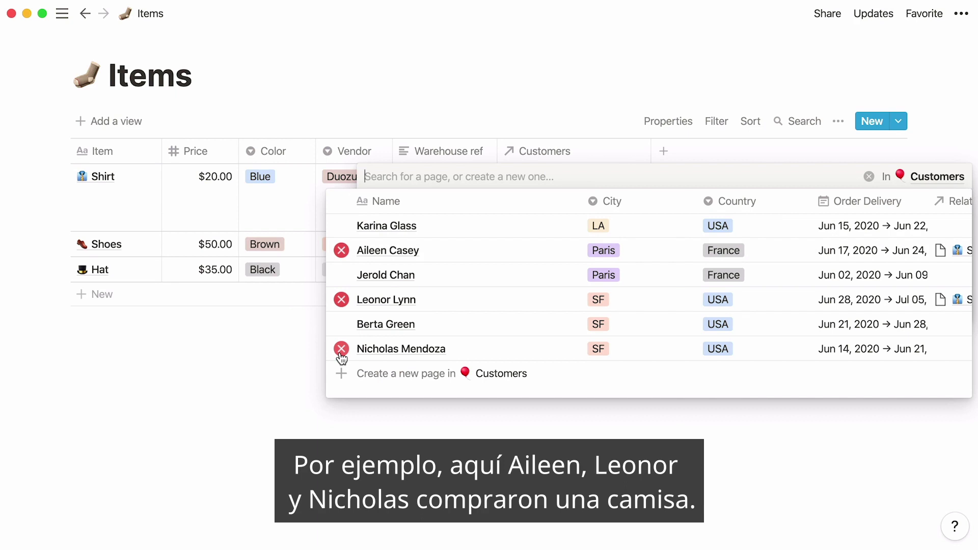
click(278, 352)
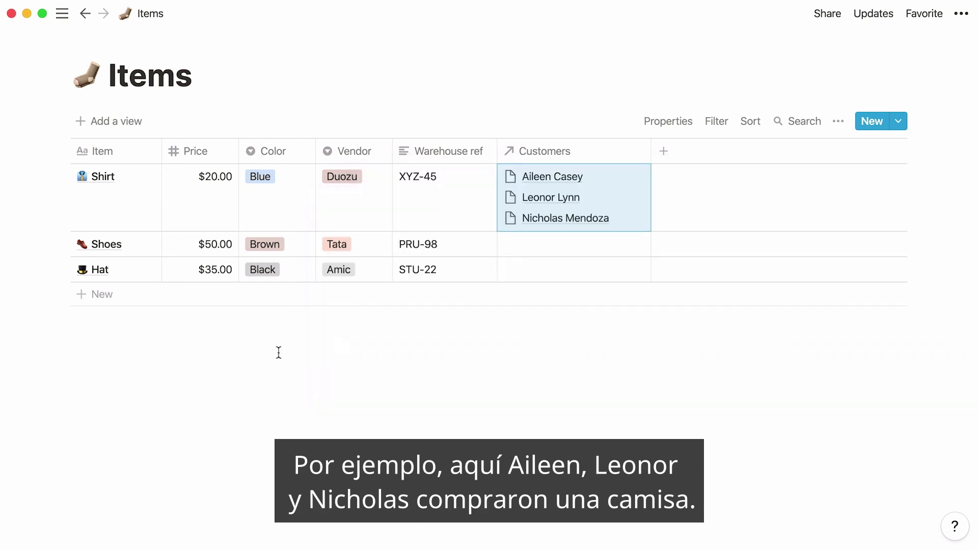
Link three customers each to the Shoes and Hat rows
click(509, 245)
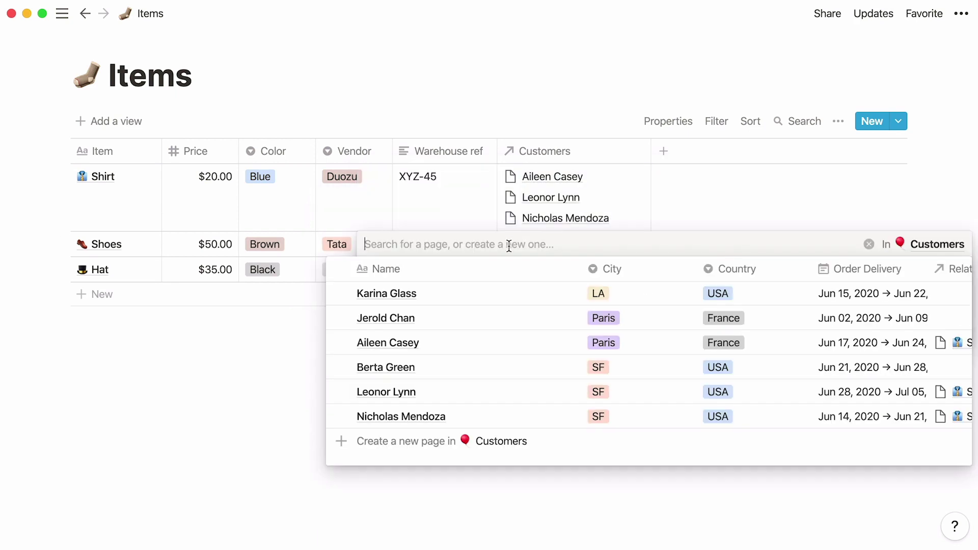
click(340, 296)
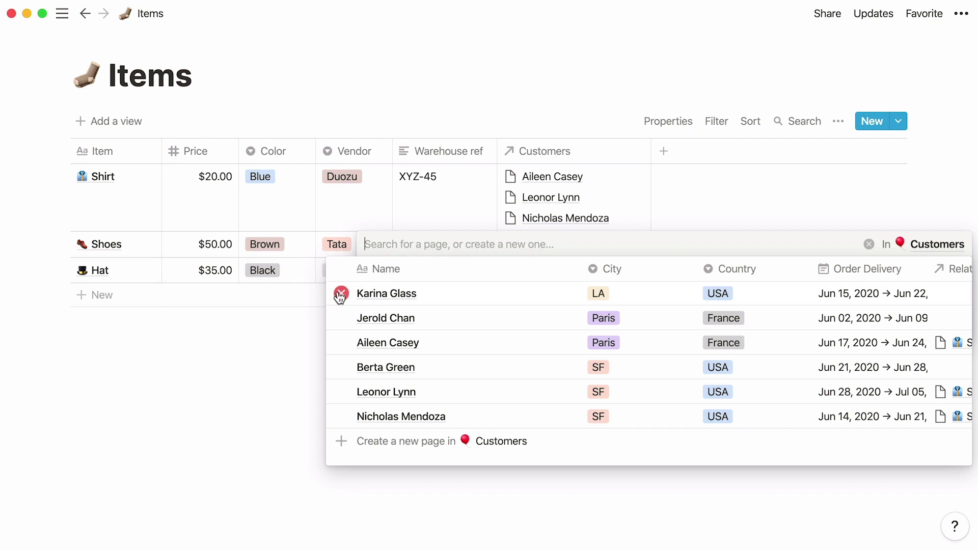
click(341, 367)
click(341, 417)
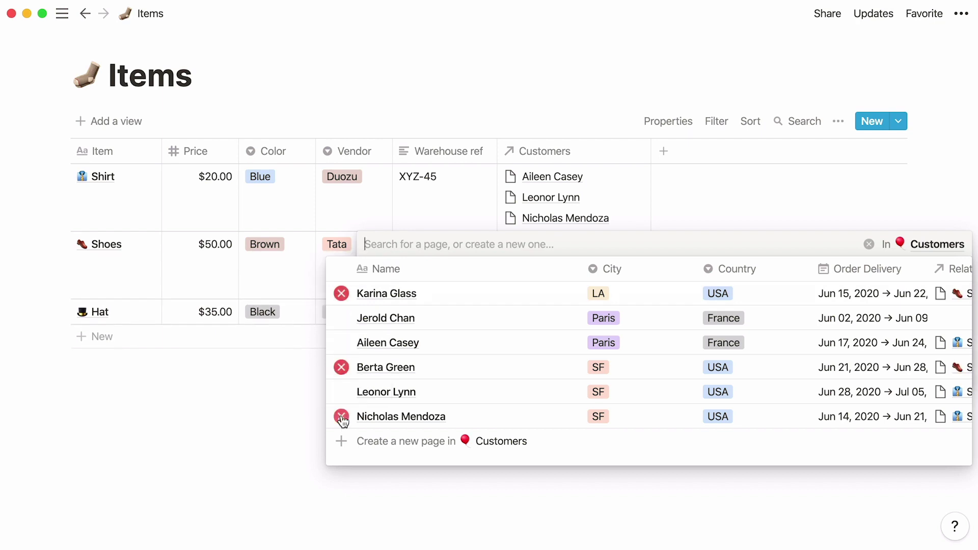
click(281, 417)
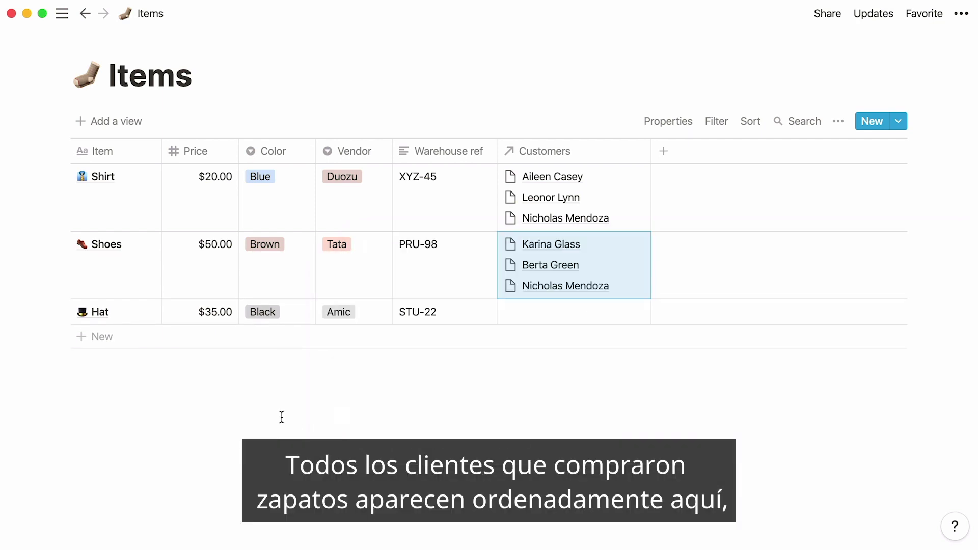
click(527, 316)
click(342, 361)
click(341, 386)
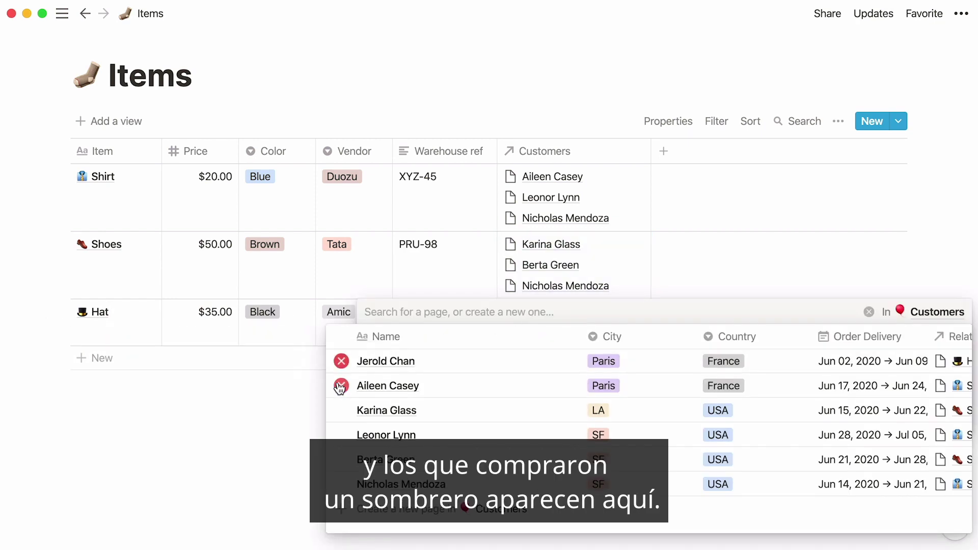
click(341, 459)
click(273, 467)
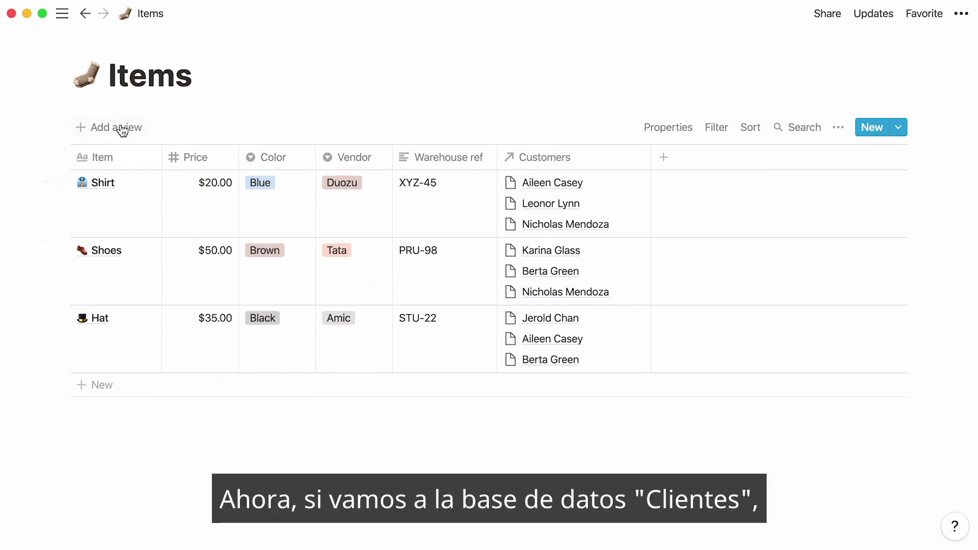
click(86, 14)
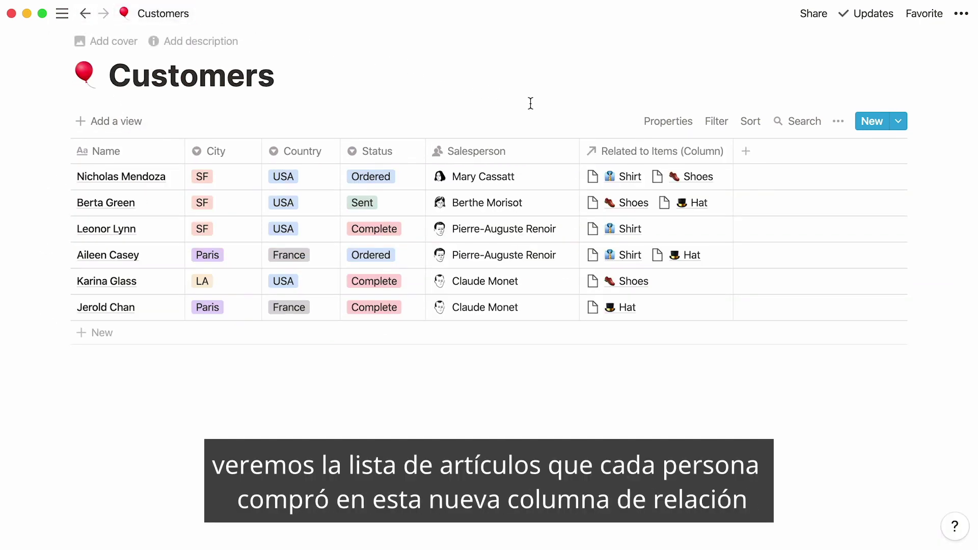
Rename the Related to Items (Column) column to Items and view one customer's linked products
click(689, 158)
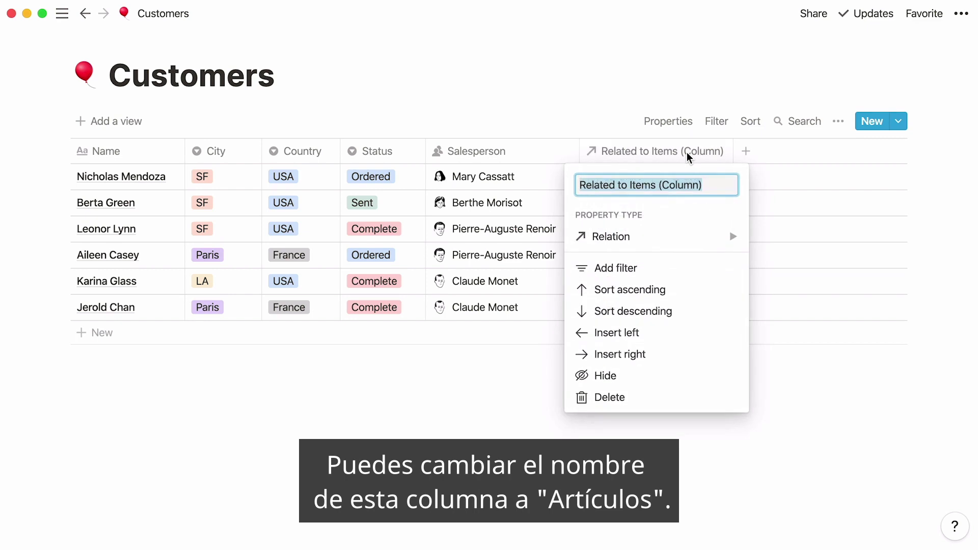
text(Items)
key(Return)
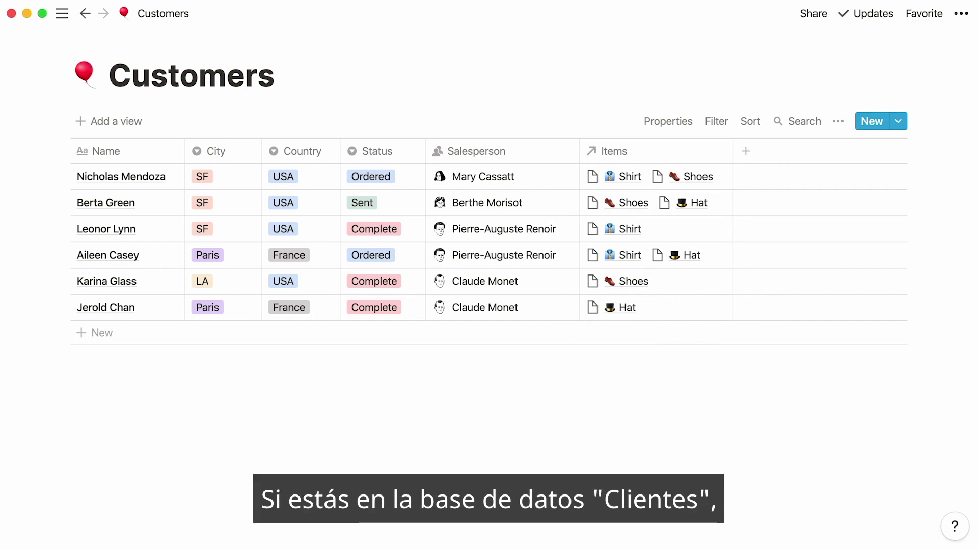
click(625, 203)
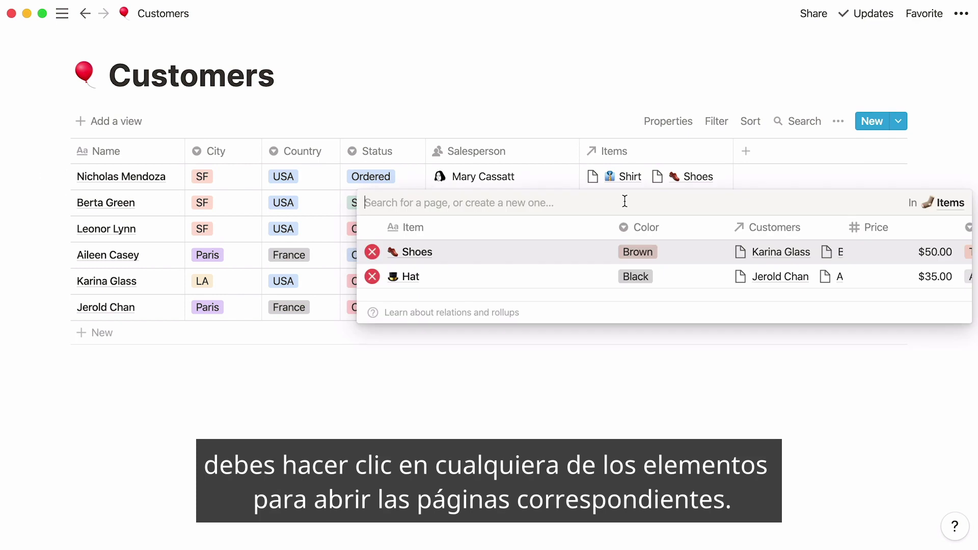
click(426, 252)
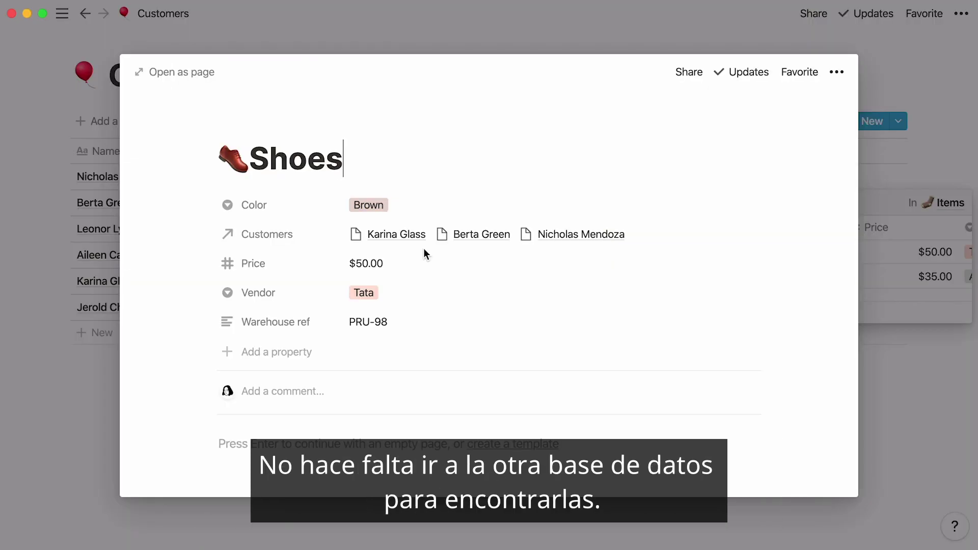
click(626, 19)
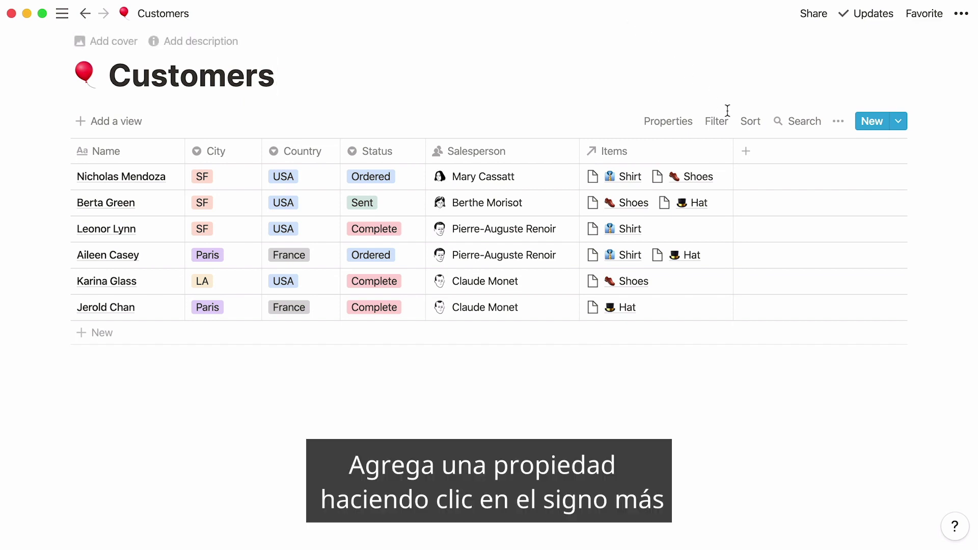
Add a rollup property named 'Order Total' to the Customers table
click(758, 151)
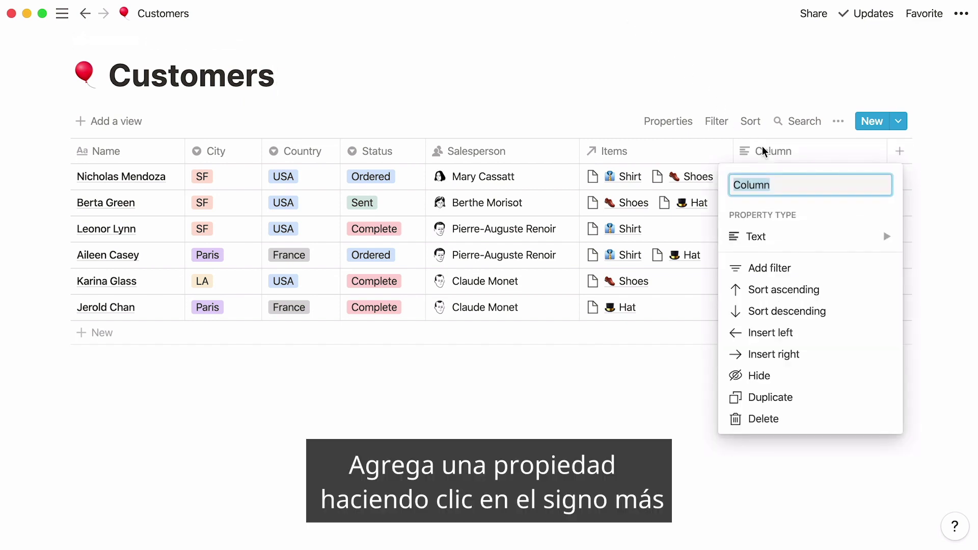
mouse_move(806, 234)
scroll(677, 241, down, 1)
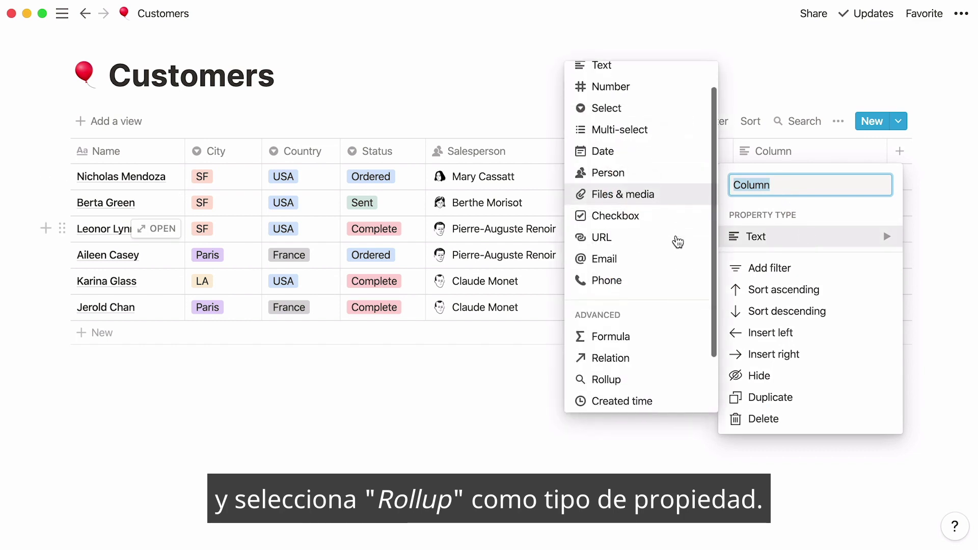
click(657, 376)
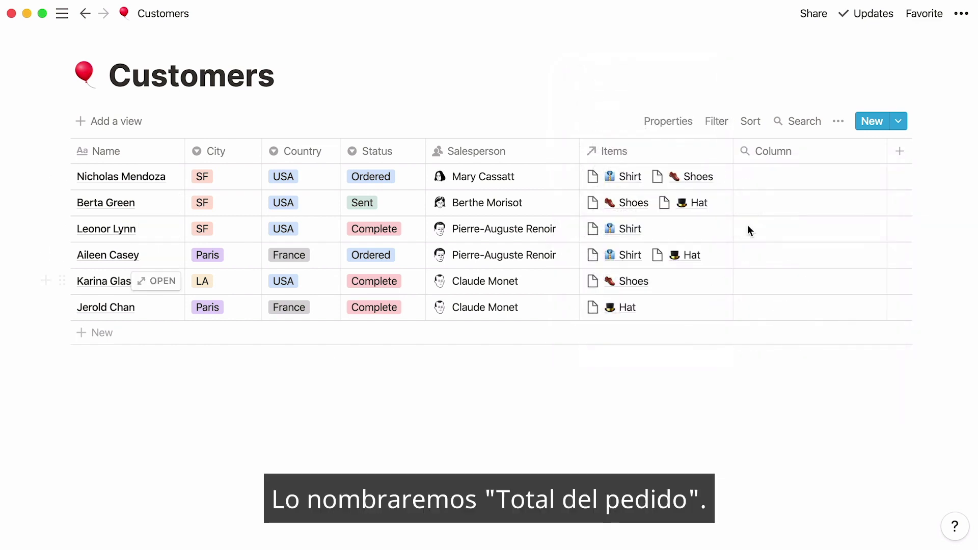
click(783, 153)
text(Order Total)
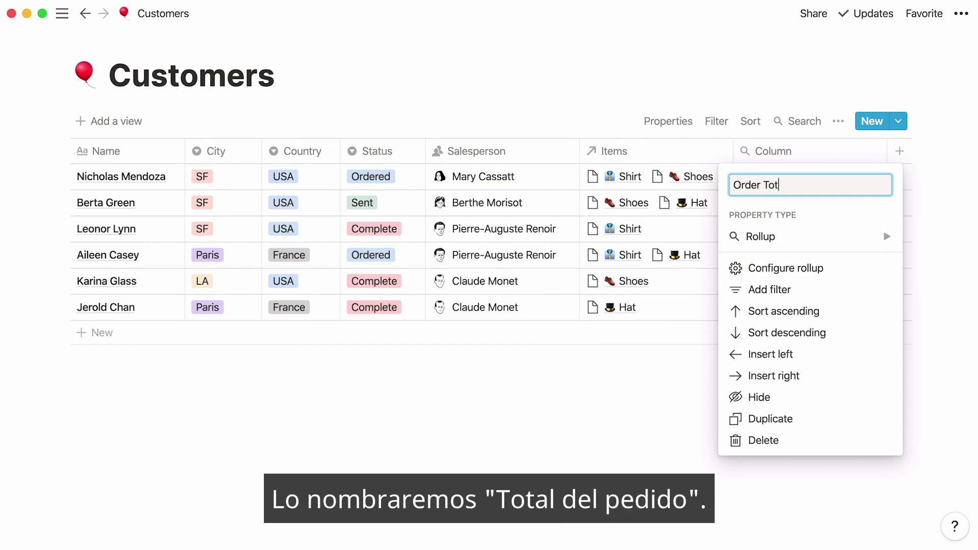
key(Return)
Configure Order Total to roll up Price over the Items relation, calculated as Sum
click(781, 176)
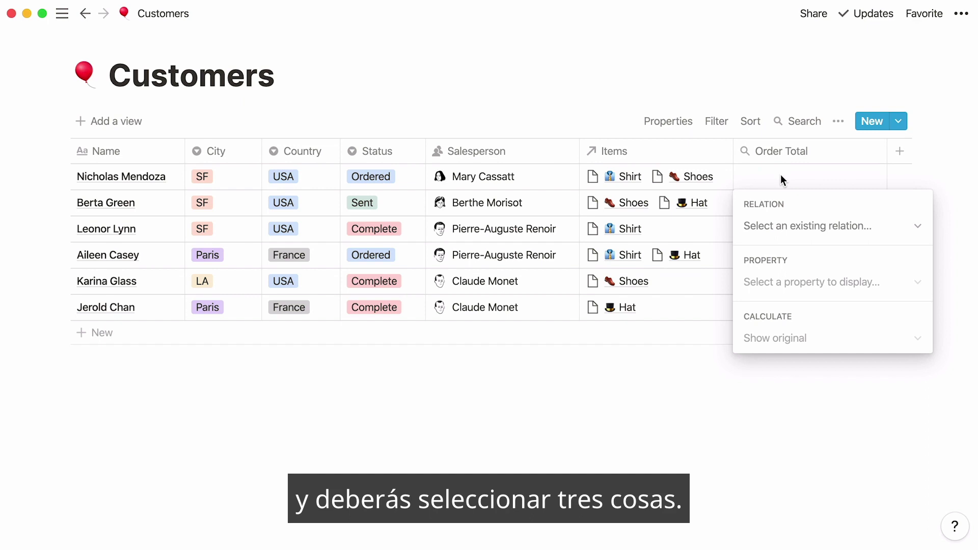
click(888, 235)
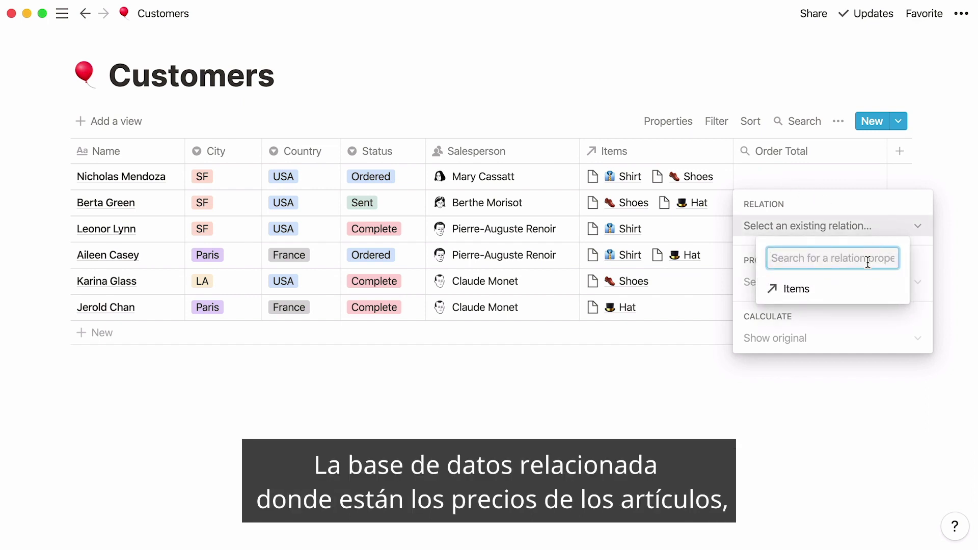
click(843, 290)
click(846, 295)
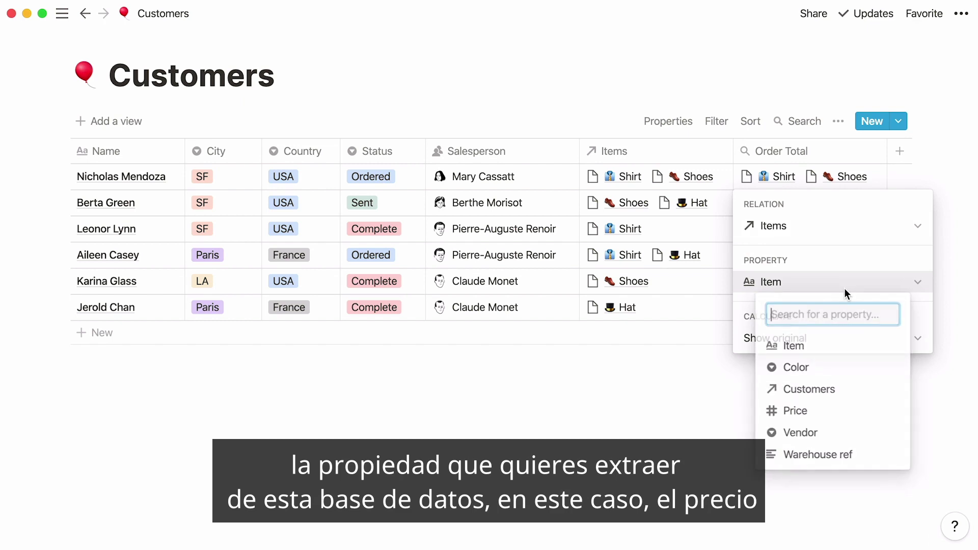
click(865, 409)
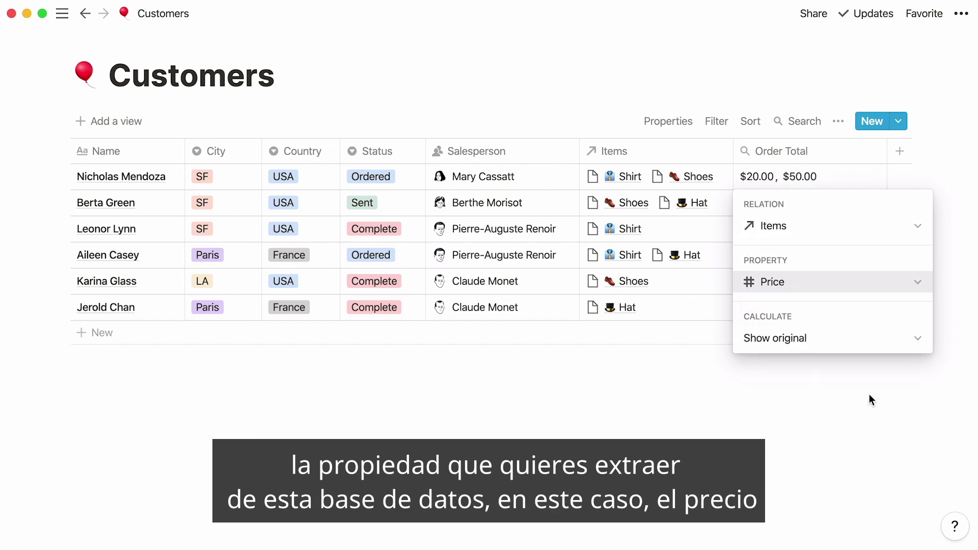
click(900, 338)
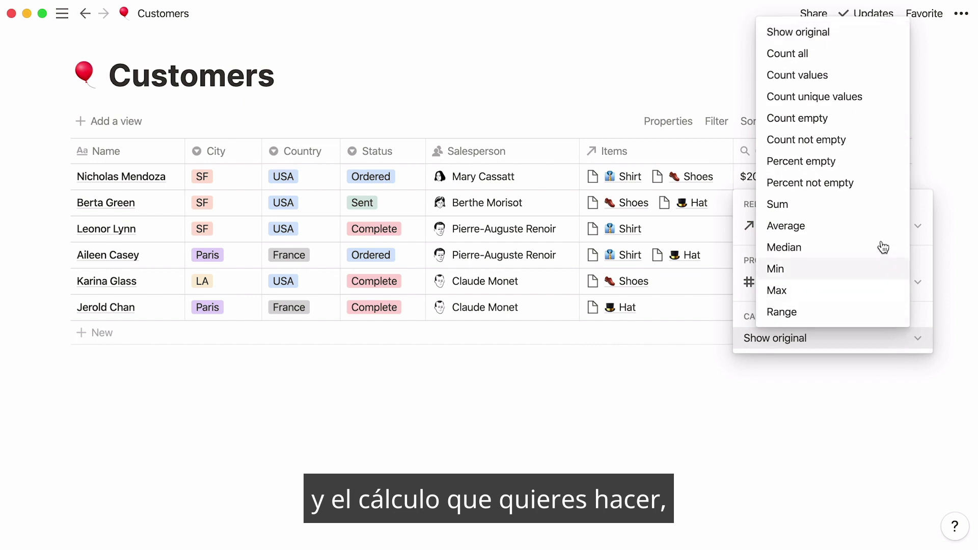
click(881, 213)
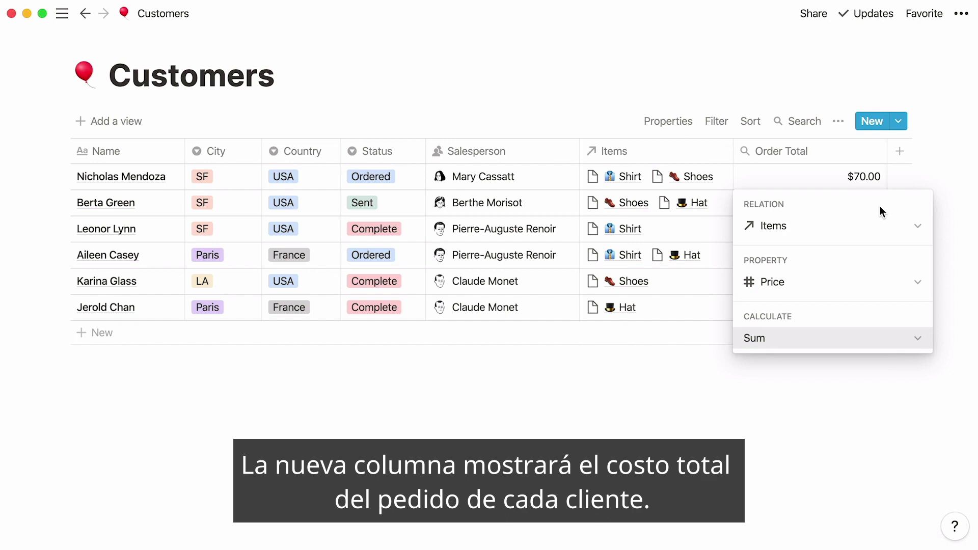
click(938, 148)
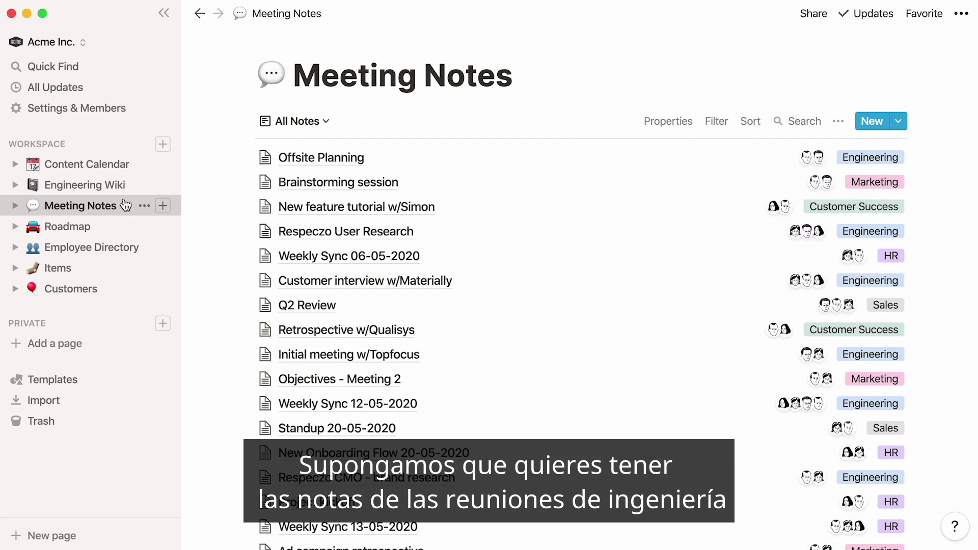
On Engineering Wiki, insert a /linked database block below the title linked to Meeting Notes
click(133, 189)
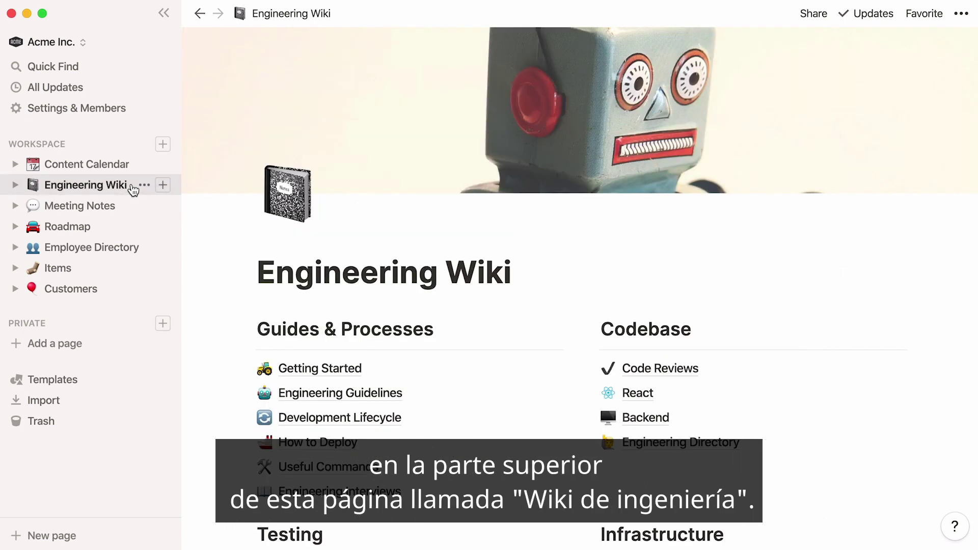
click(163, 15)
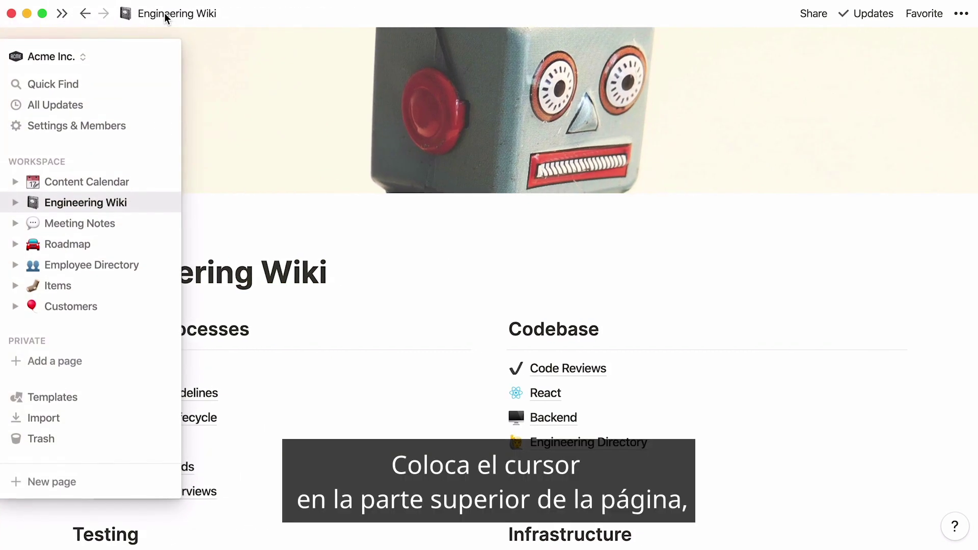
click(354, 271)
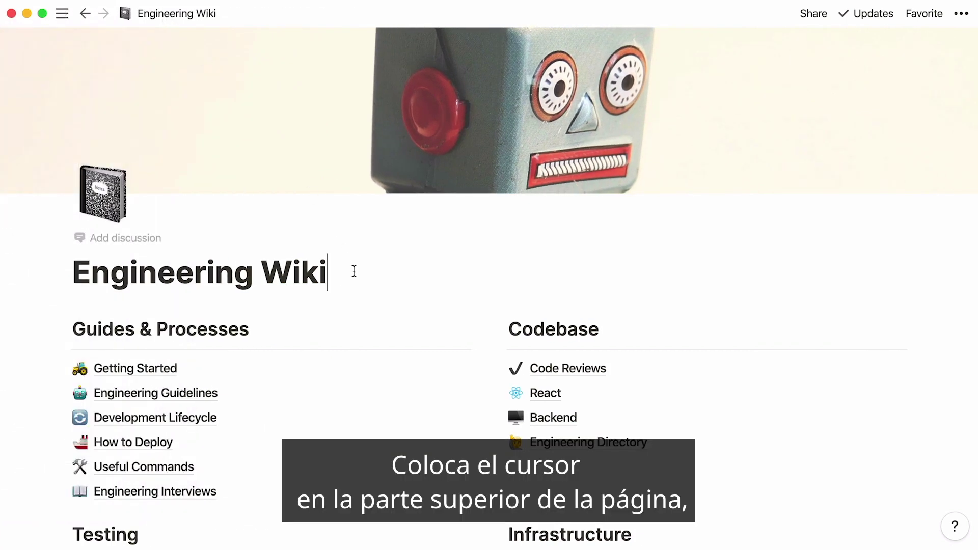
key(Return)
text(/)
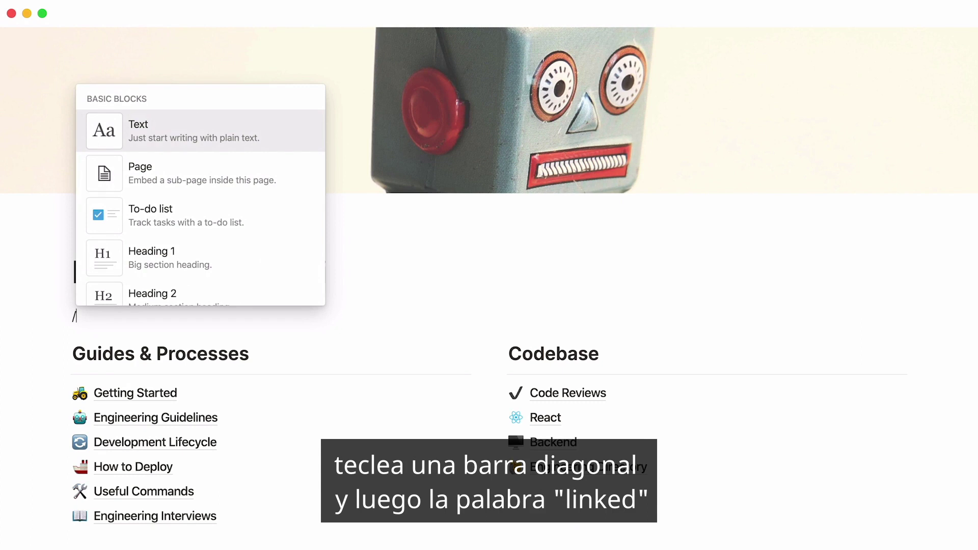
text(linked)
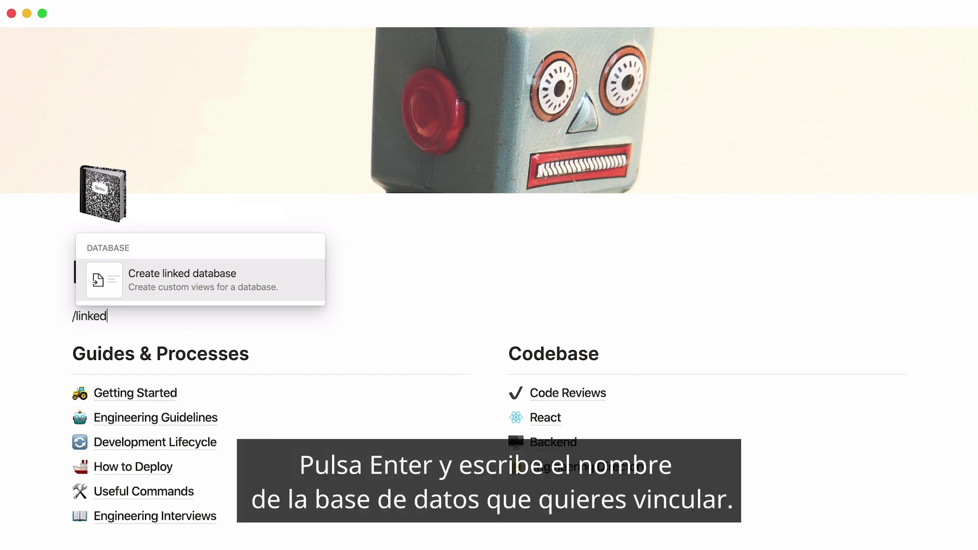
key(Return)
text(meeting)
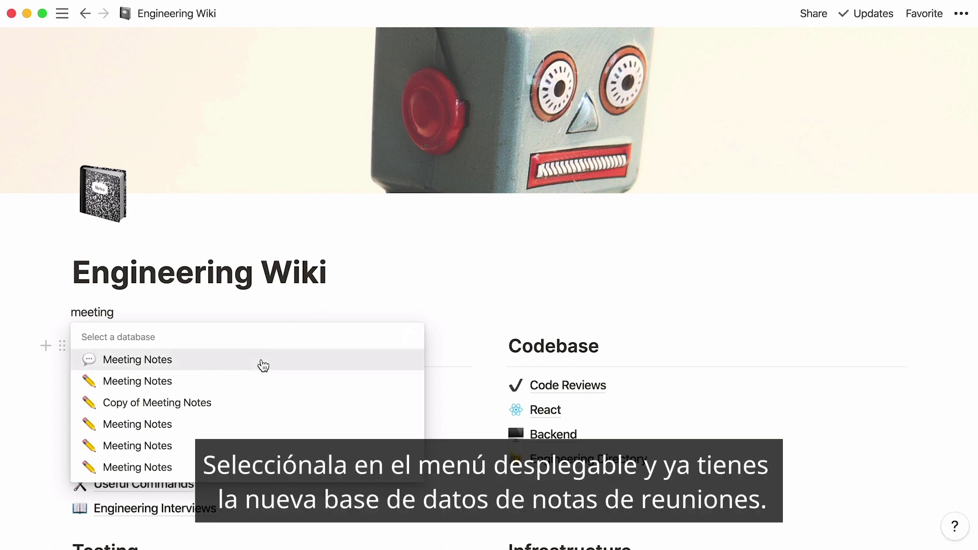
click(263, 366)
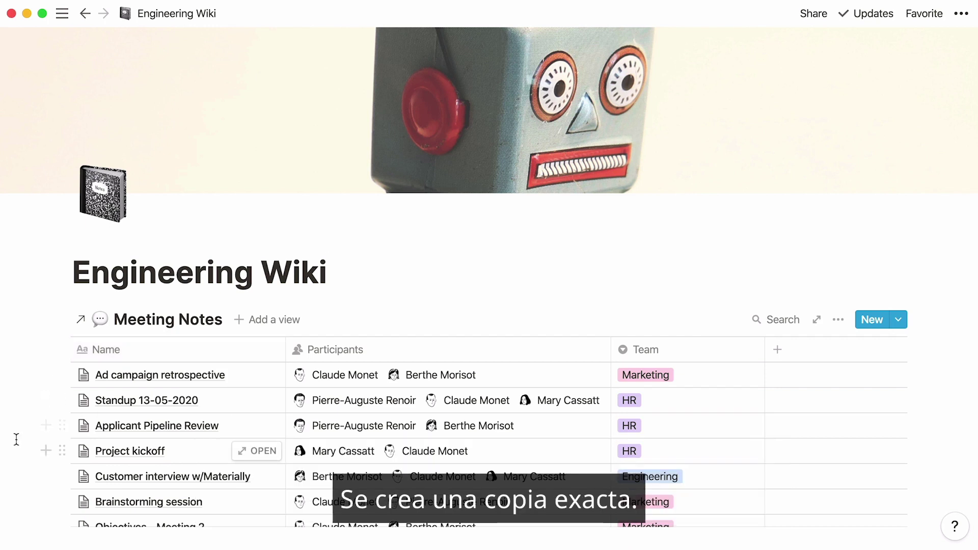
Add a new filter rule to the linked Meeting Notes table view
scroll(16, 439, down, 1)
scroll(16, 440, down, 5)
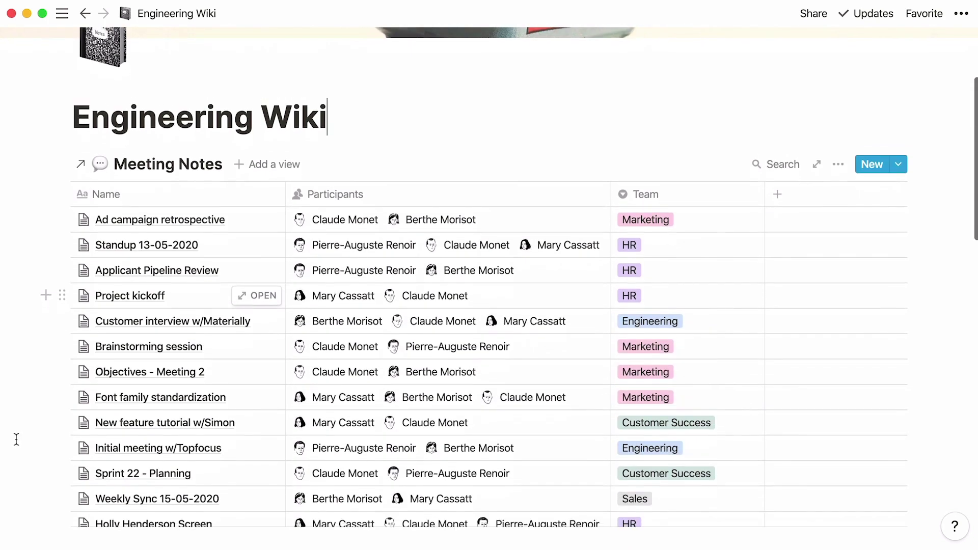
scroll(16, 439, down, 1)
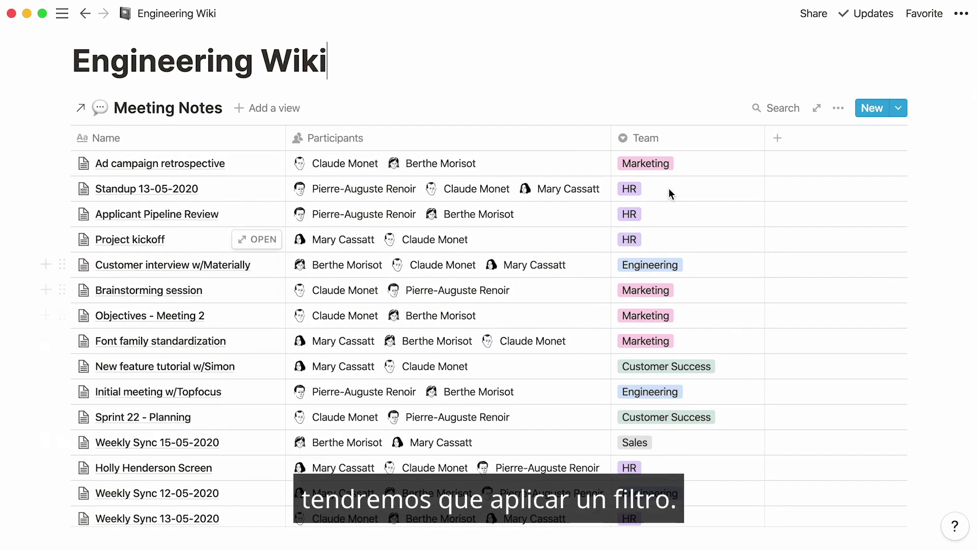
click(840, 109)
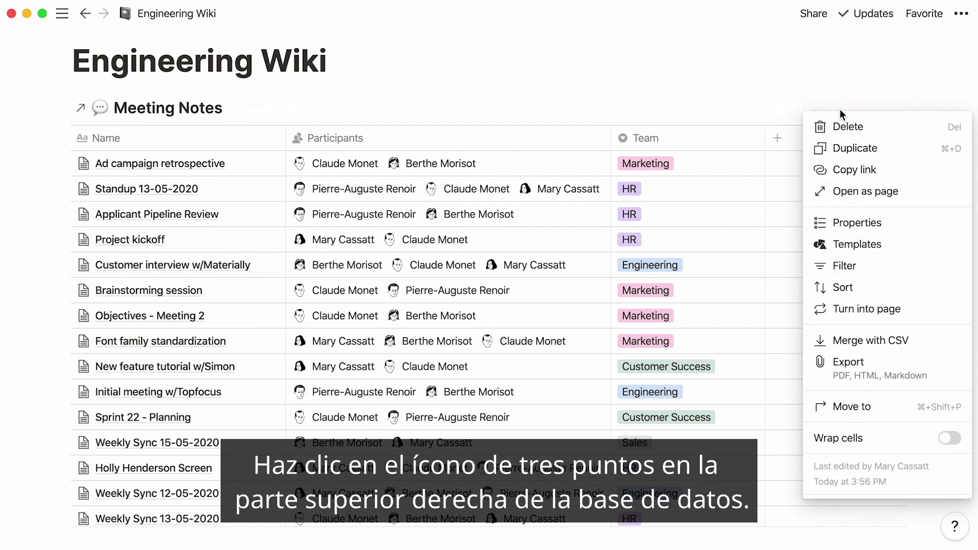
click(887, 265)
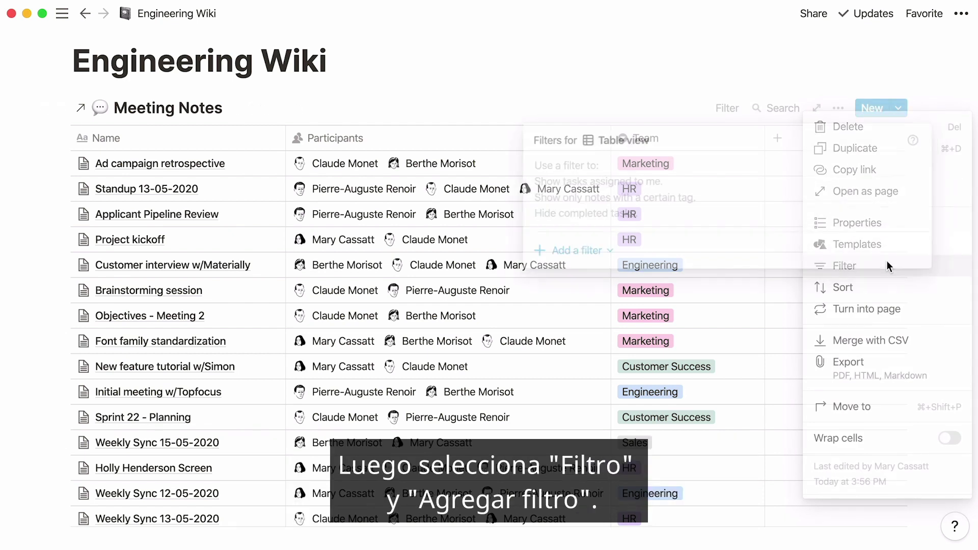
click(610, 252)
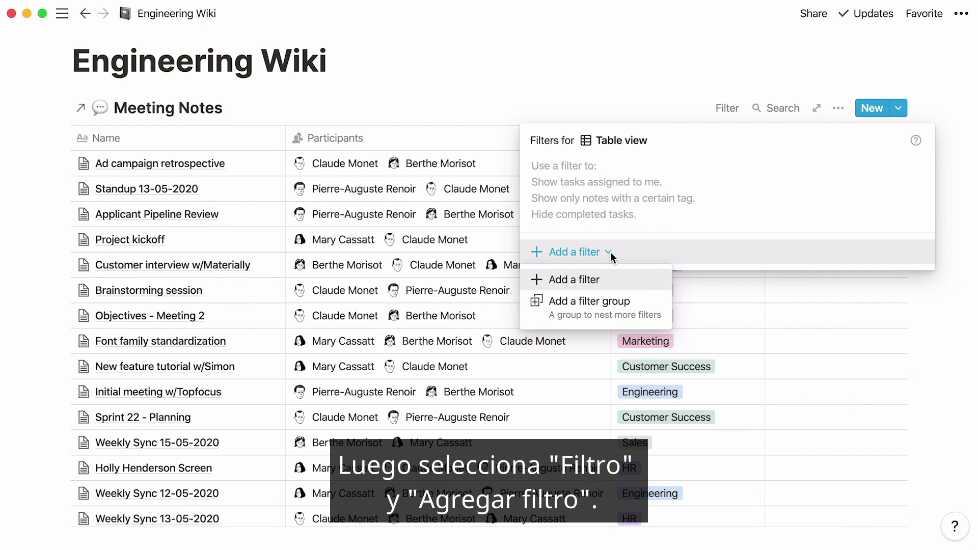
click(616, 280)
Set the filter rule to Team is Engineering
click(654, 176)
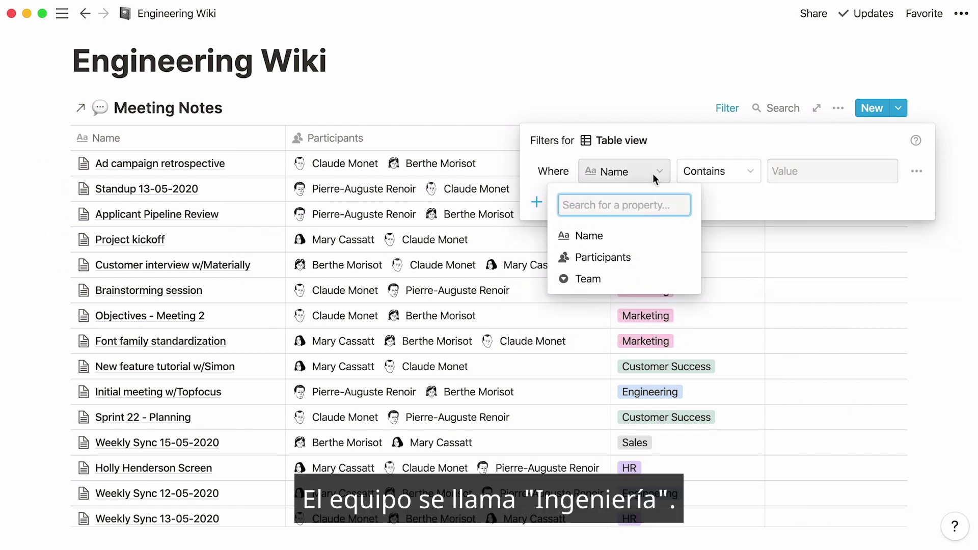
click(644, 277)
click(792, 183)
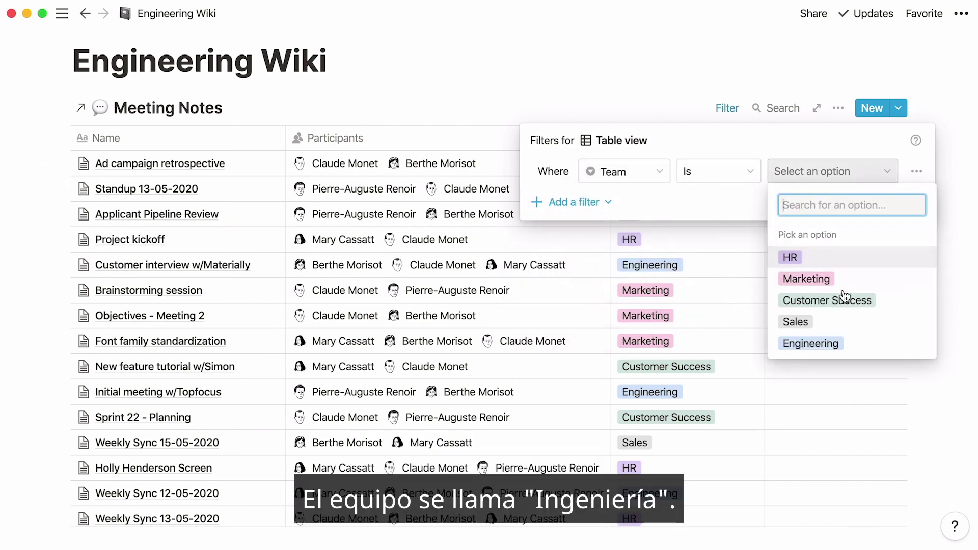
click(865, 343)
click(907, 311)
scroll(944, 272, up, 3)
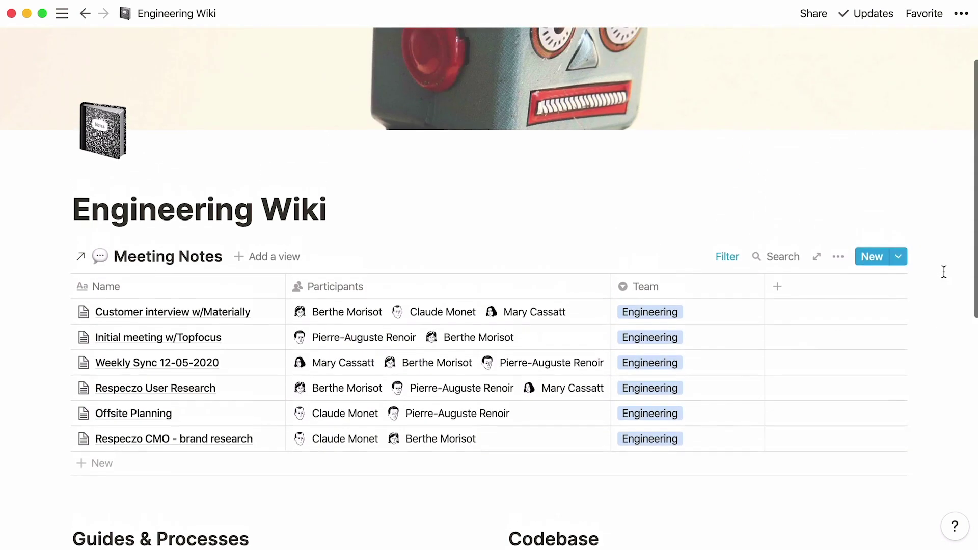
scroll(944, 272, up, 2)
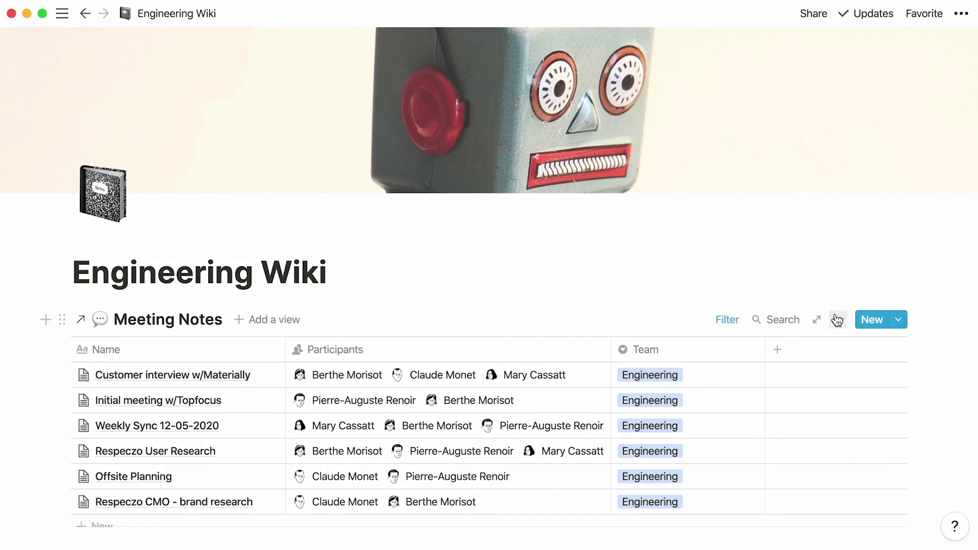
Review the filtered Meeting Notes table on Engineering Wiki, then pin the sidebar open
click(839, 319)
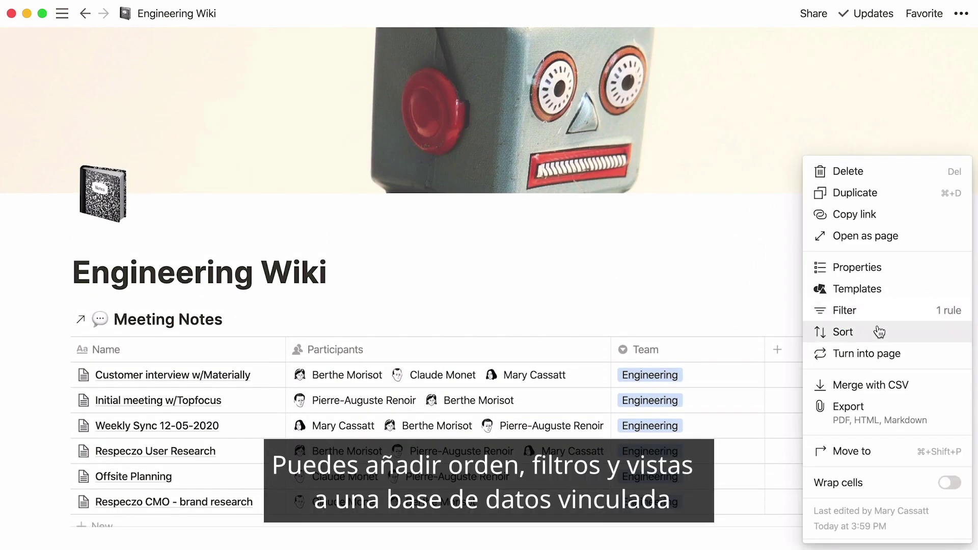
click(405, 295)
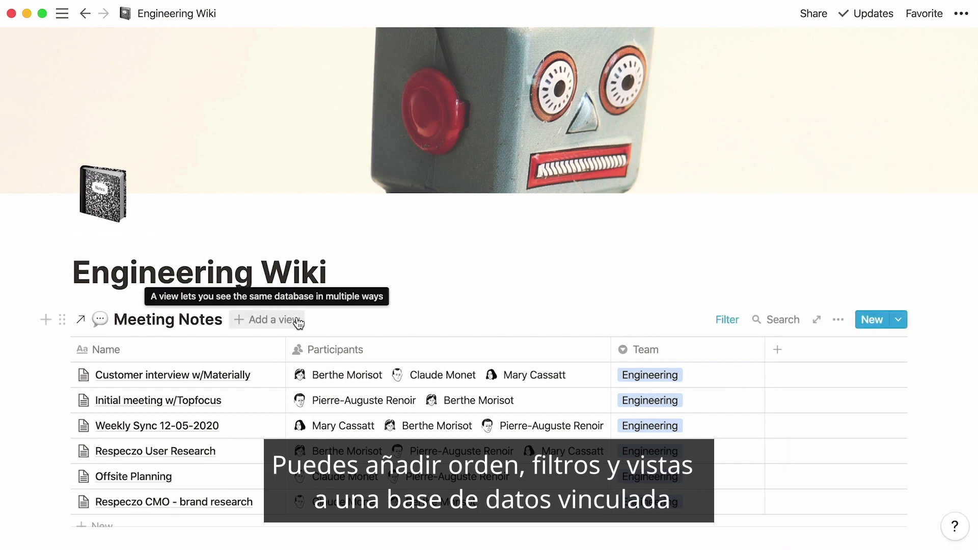
scroll(369, 303, down, 3)
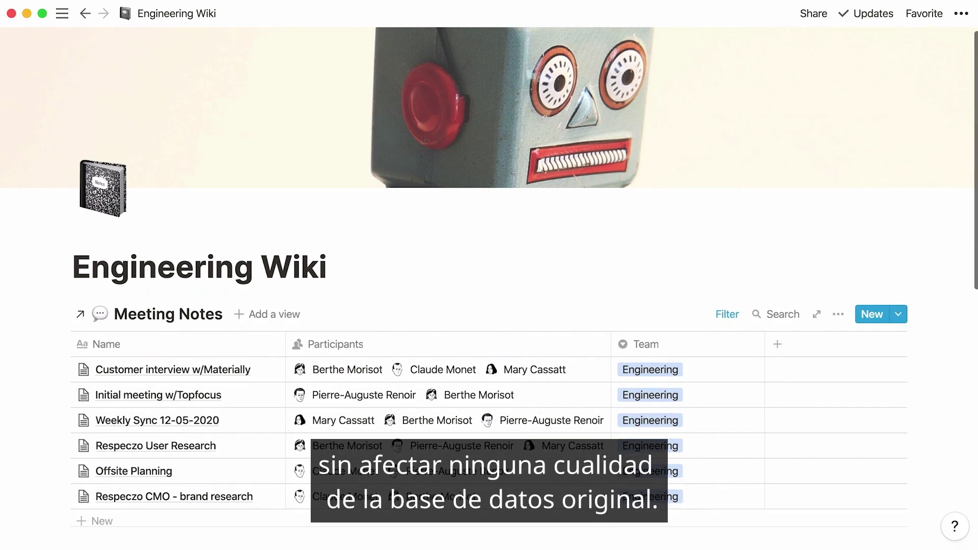
scroll(489, 291, down, 5)
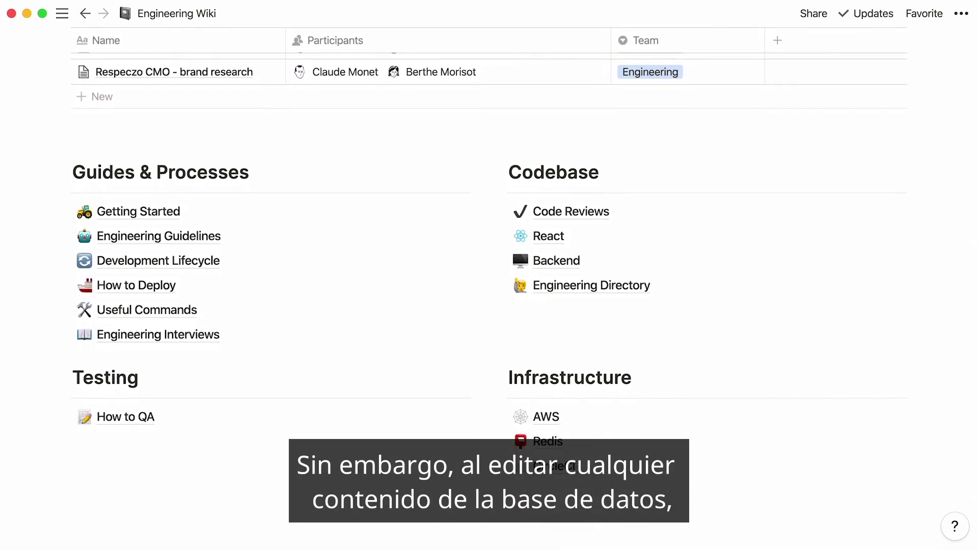
scroll(489, 275, up, 10)
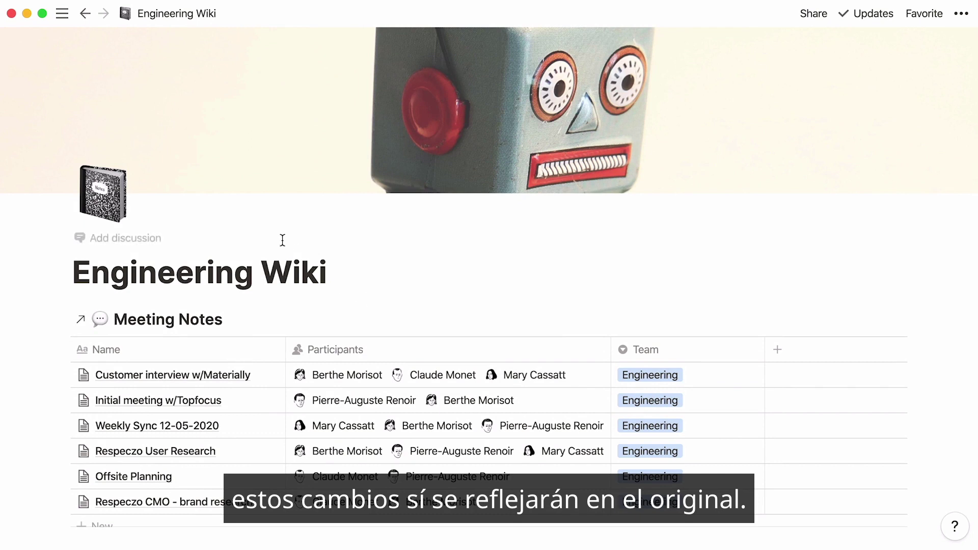
click(62, 17)
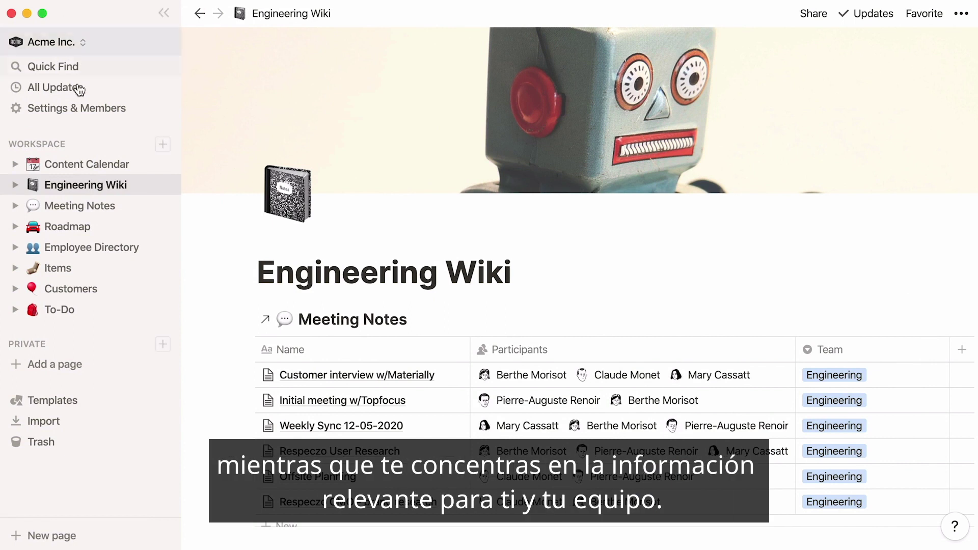
Add an empty private page titled 'My Tasks' from To-Do, then collapse the sidebar
click(114, 313)
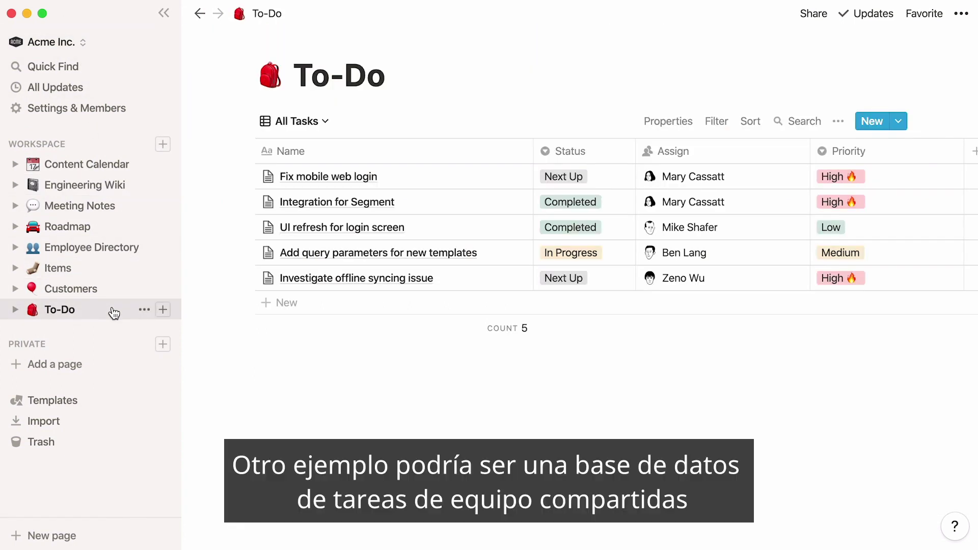
click(109, 365)
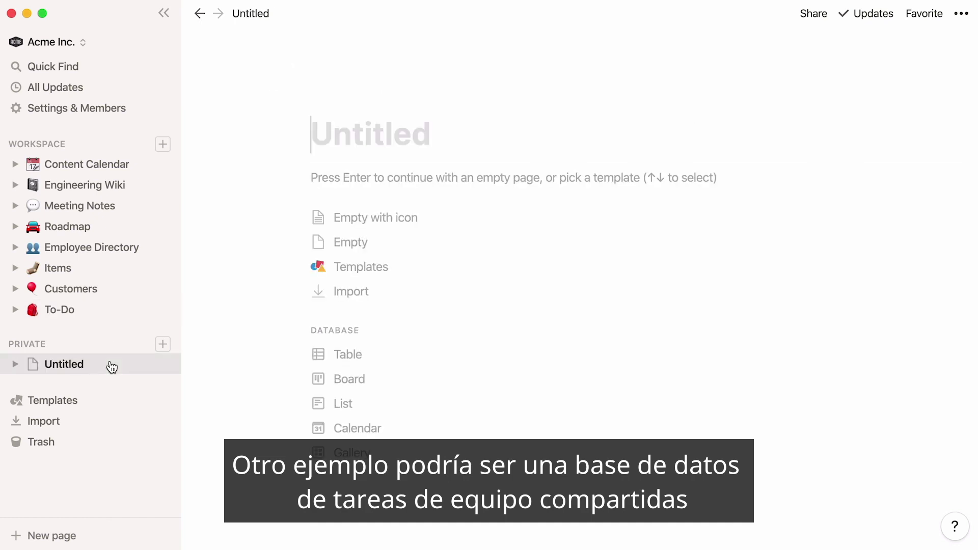
text(My Tasks)
key(Return)
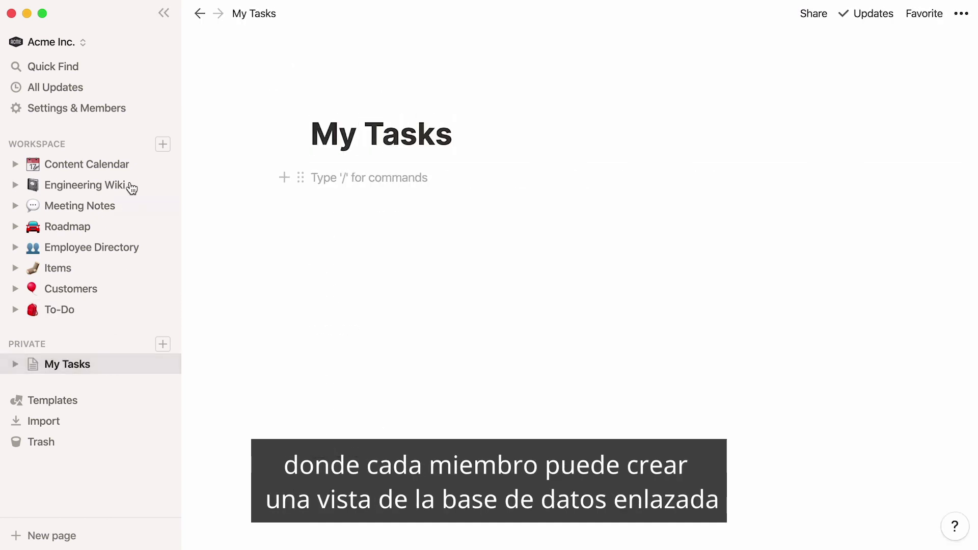
click(166, 14)
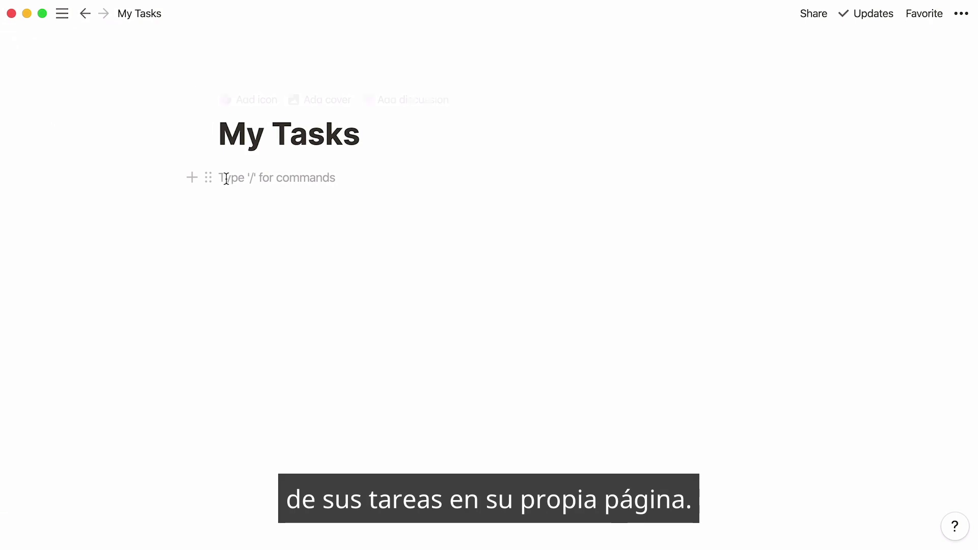